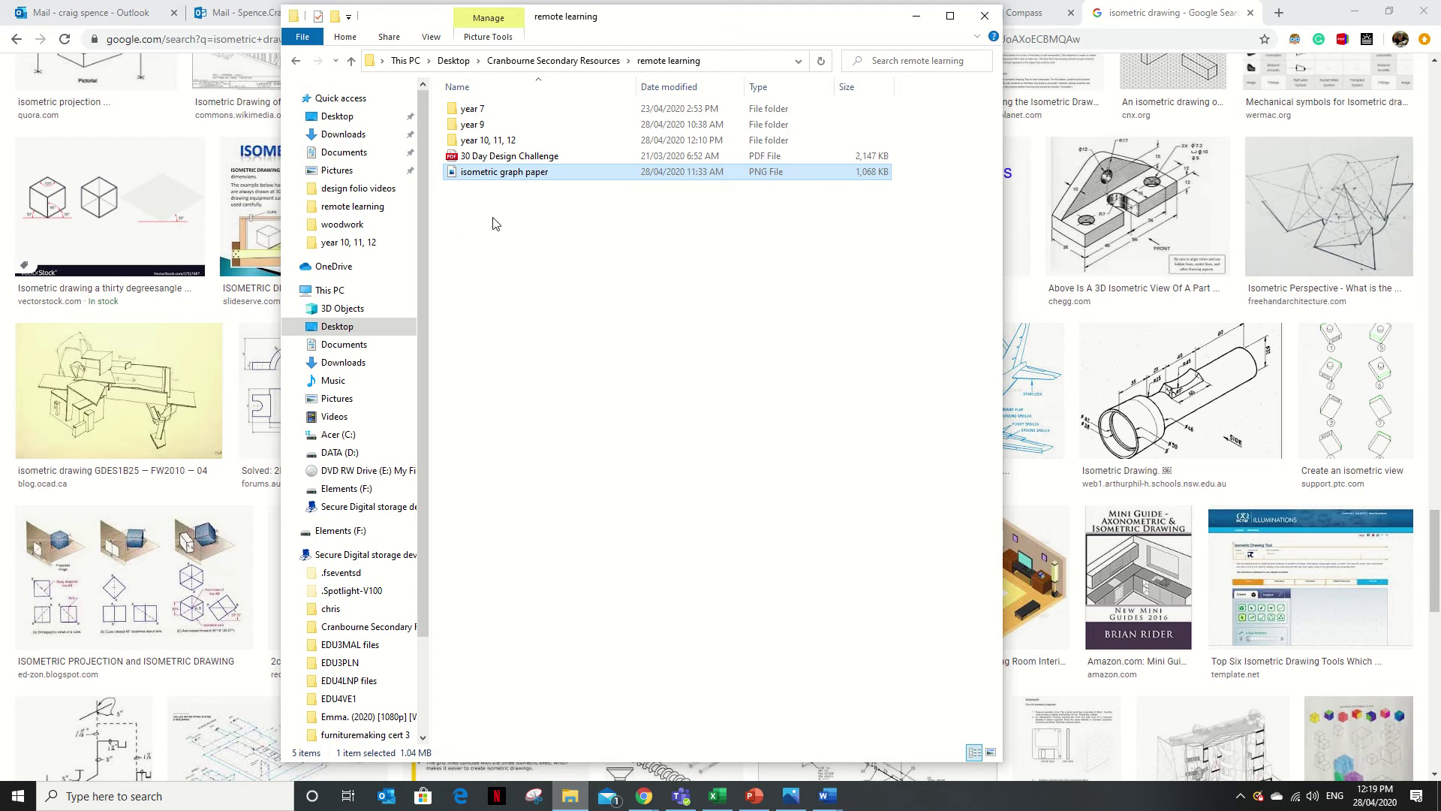
Open the isometric graph paper PNG in Paint using Open with
{"action": "right_click", "coordinate": [510, 173]}
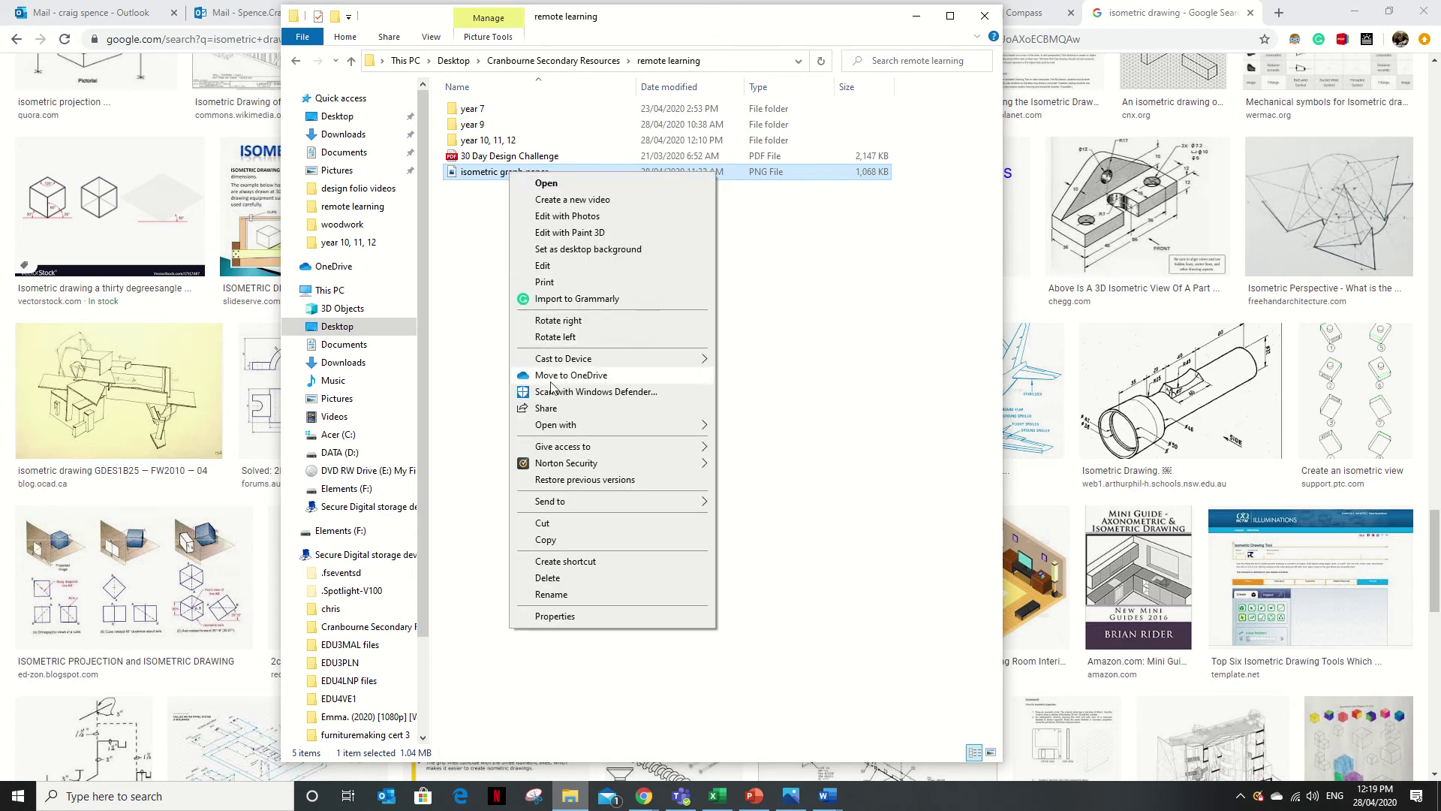
{"action": "mouse_move", "coordinate": [623, 431]}
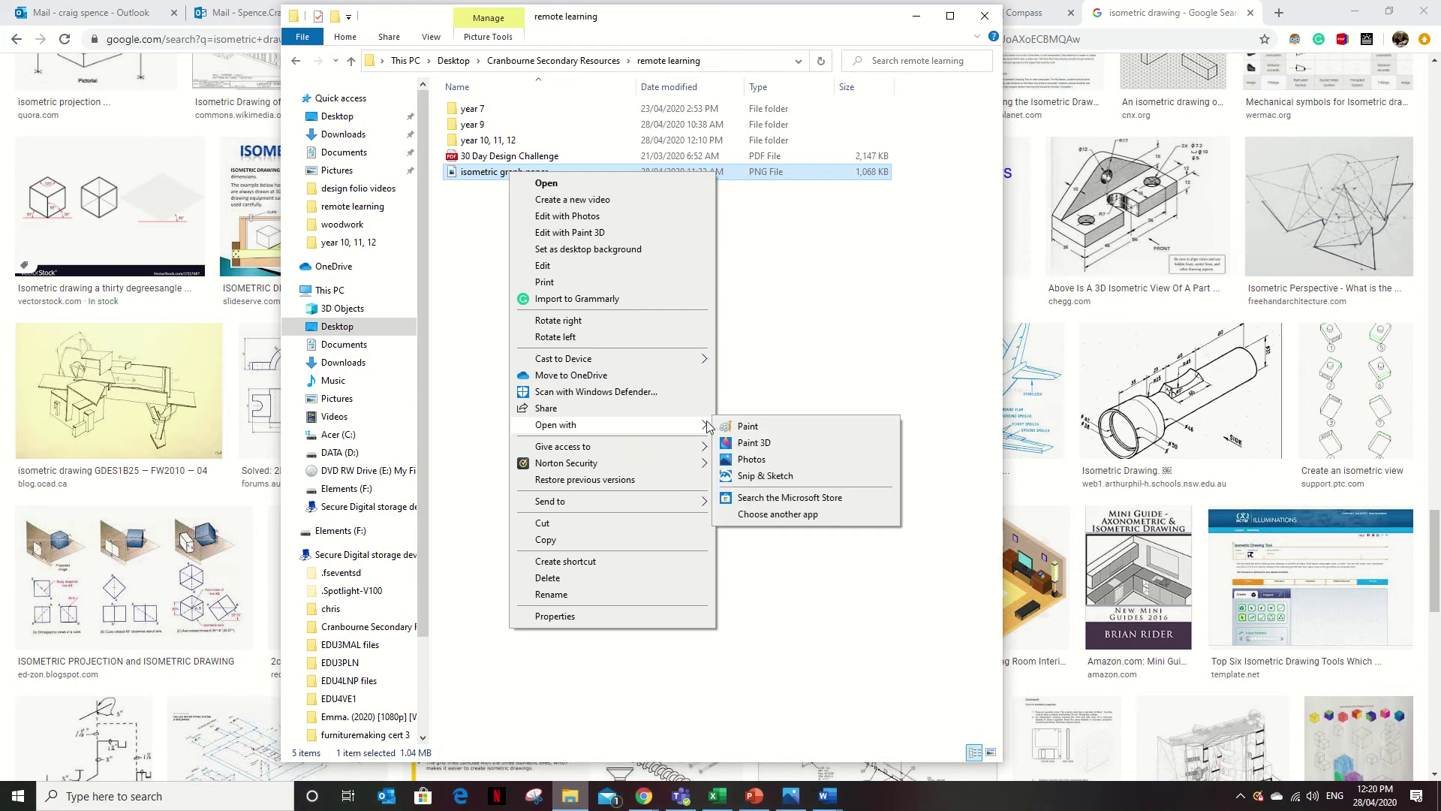
{"action": "left_click", "coordinate": [754, 426]}
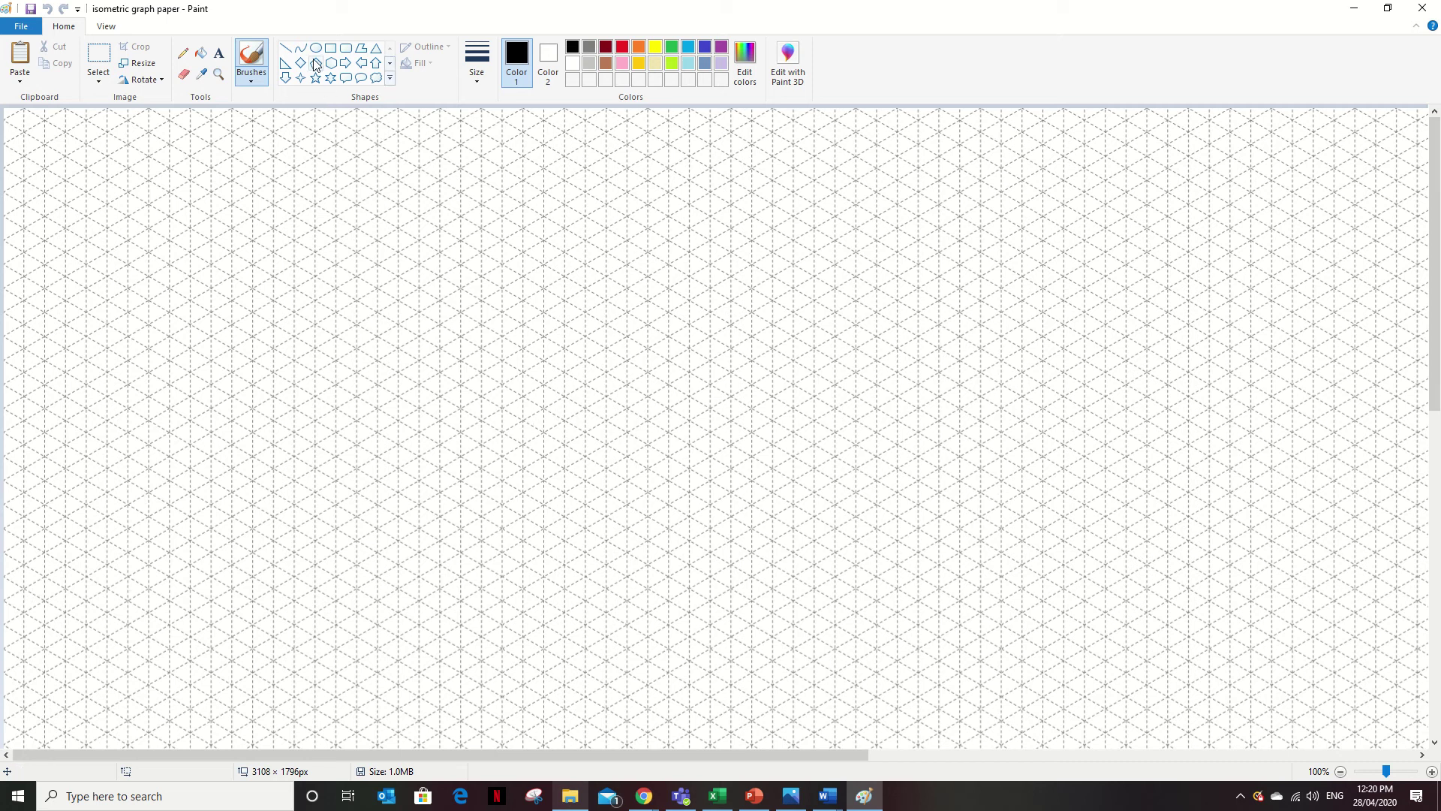
Choose the Line shape, keep the current thickness, and draw the first long diagonal tabletop edge
{"action": "left_click", "coordinate": [288, 51]}
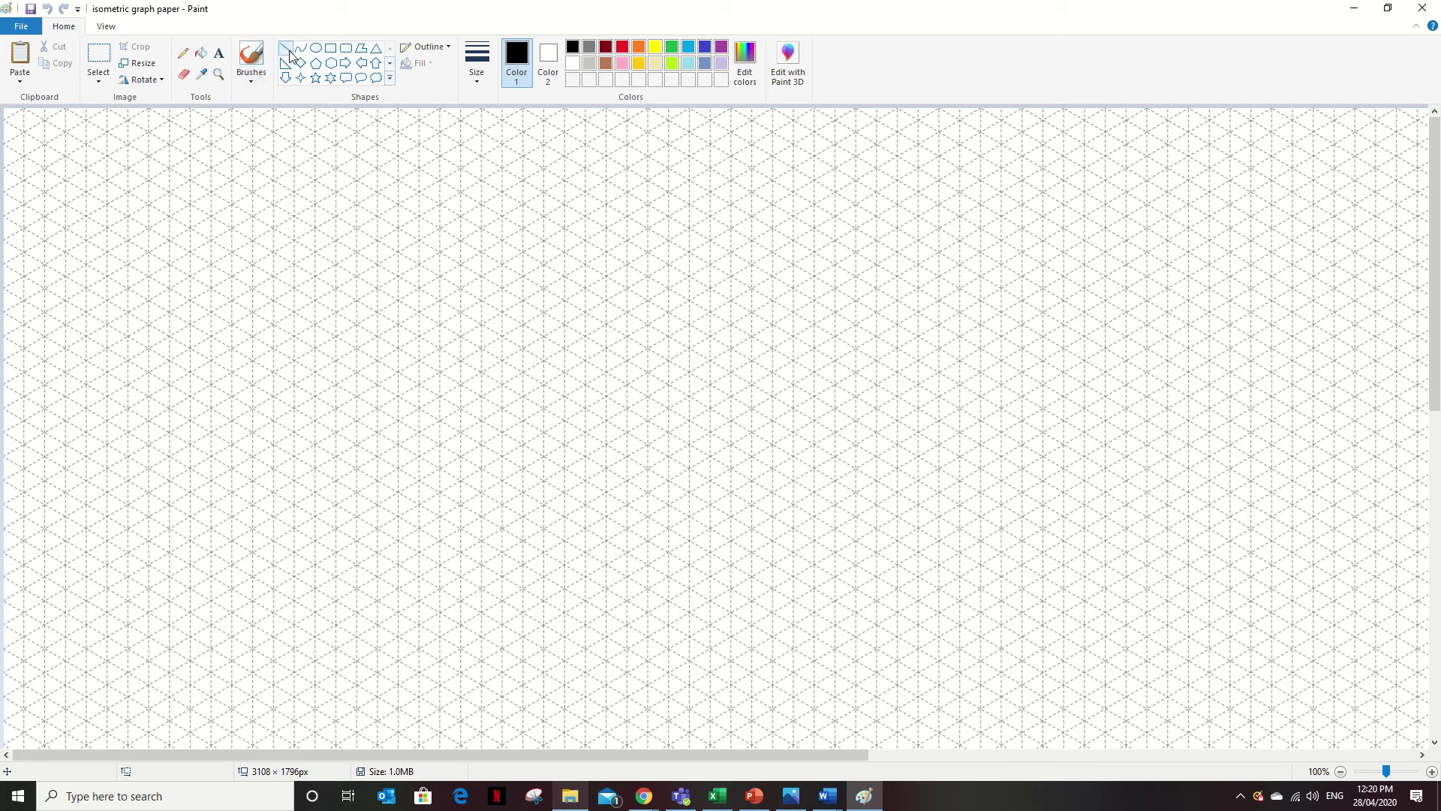
{"action": "left_click", "coordinate": [475, 66]}
{"action": "left_click", "coordinate": [475, 63]}
{"action": "left_click_drag", "start_coordinate": [897, 252], "coordinate": [211, 647]}
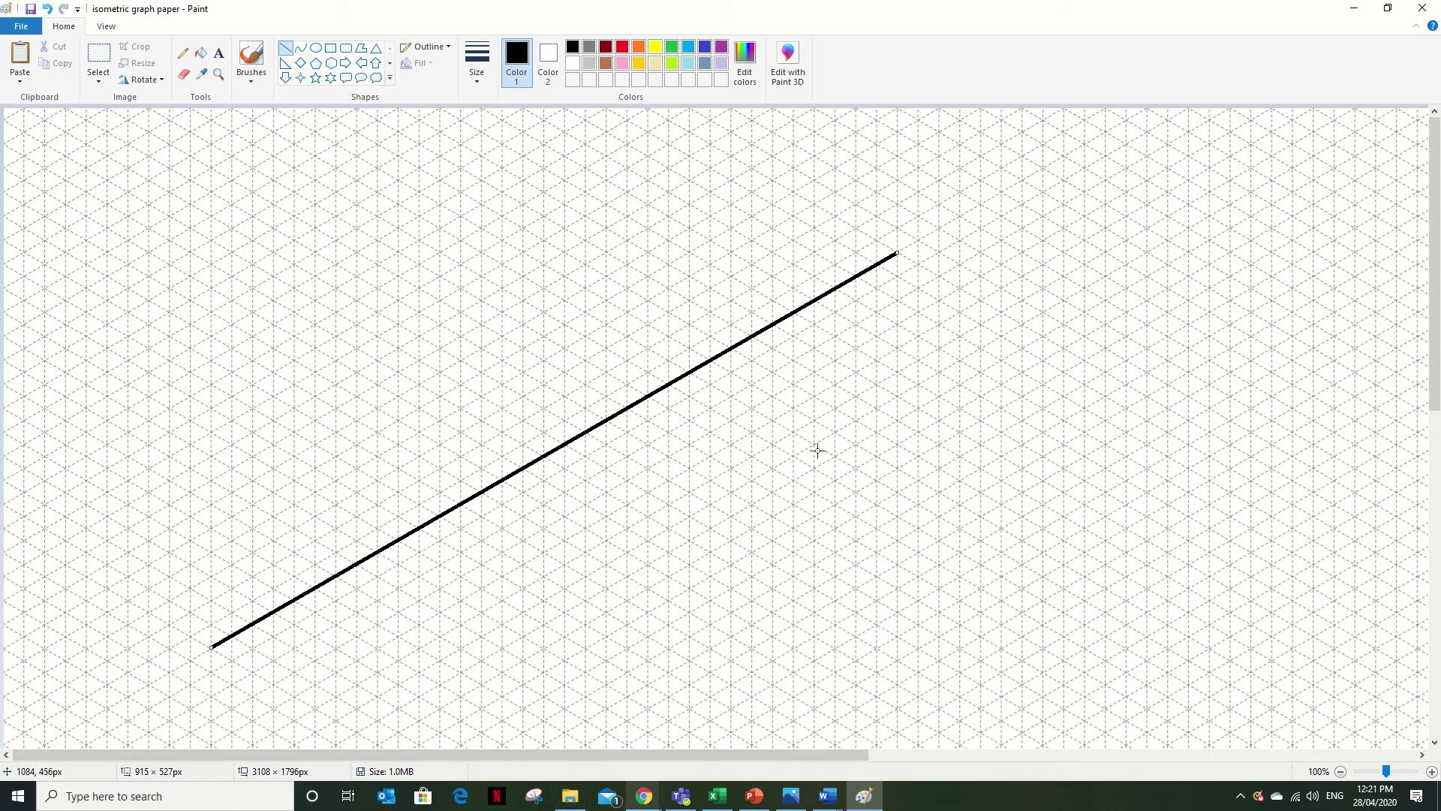
Draw the short right, long front and short left edges to close the tabletop parallelogram
{"action": "left_click", "coordinate": [972, 282]}
{"action": "left_click_drag", "start_coordinate": [895, 253], "coordinate": [1104, 372]}
{"action": "left_click", "coordinate": [1110, 382]}
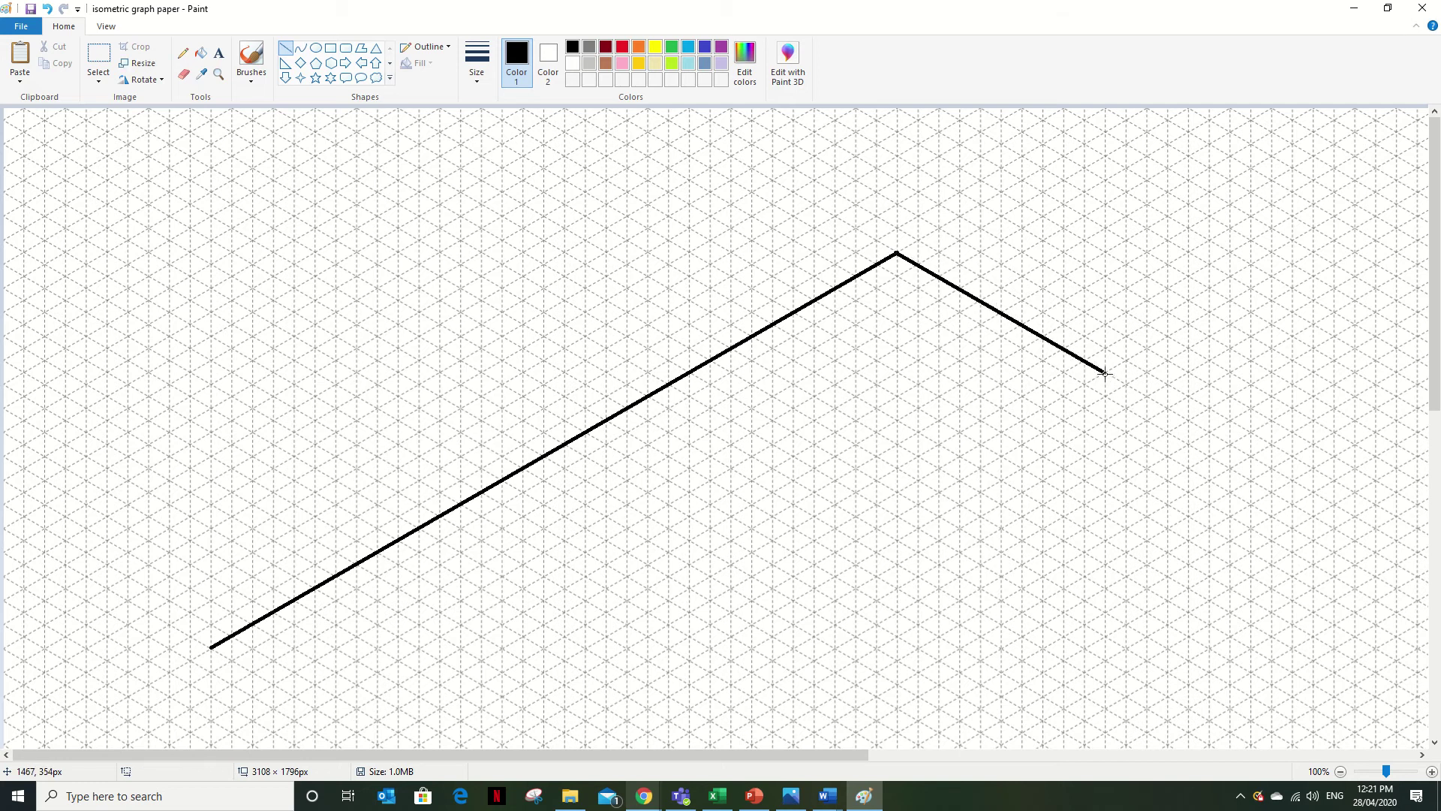
{"action": "left_click_drag", "start_coordinate": [1438, 373], "coordinate": [1438, 430]}
{"action": "left_click_drag", "start_coordinate": [1106, 248], "coordinate": [419, 644]}
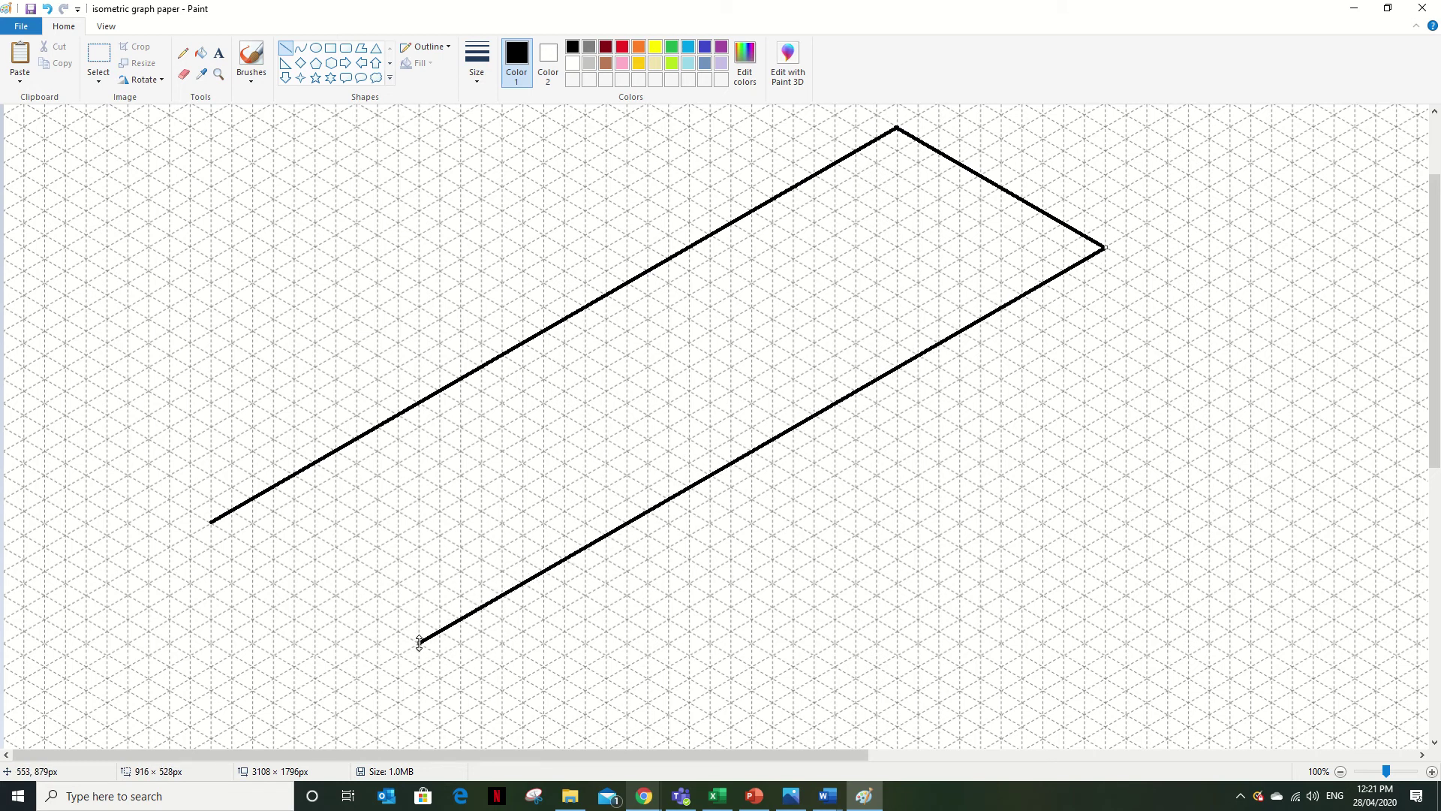
{"action": "left_click", "coordinate": [375, 583]}
{"action": "left_click_drag", "start_coordinate": [419, 643], "coordinate": [212, 522]}
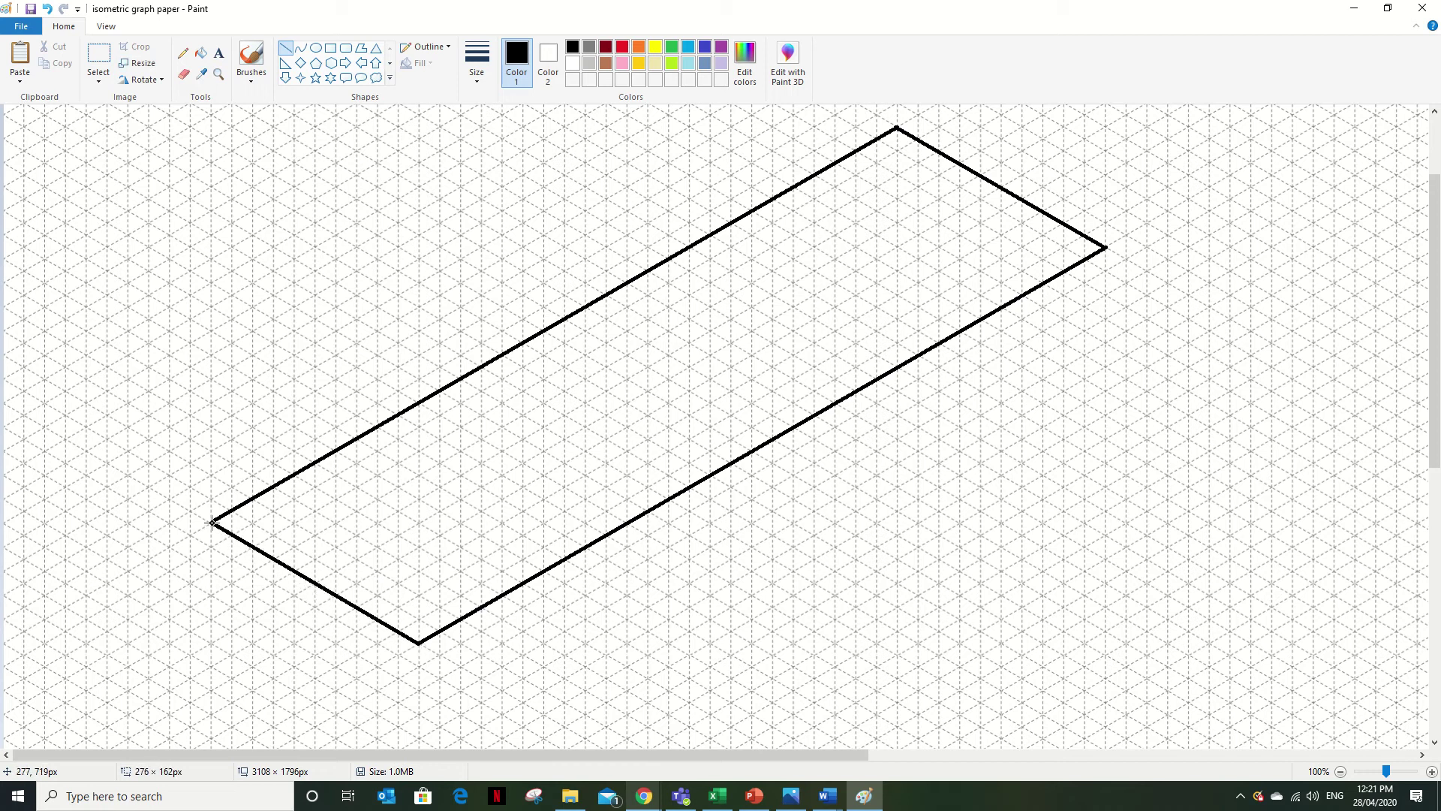
{"action": "left_click", "coordinate": [378, 563]}
Drop short thickness lines from the left, front and right corners and add the lower left-front edge
{"action": "left_click_drag", "start_coordinate": [211, 521], "coordinate": [211, 546]}
{"action": "left_click_drag", "start_coordinate": [419, 644], "coordinate": [419, 654]}
{"action": "left_click_drag", "start_coordinate": [419, 664], "coordinate": [418, 664]}
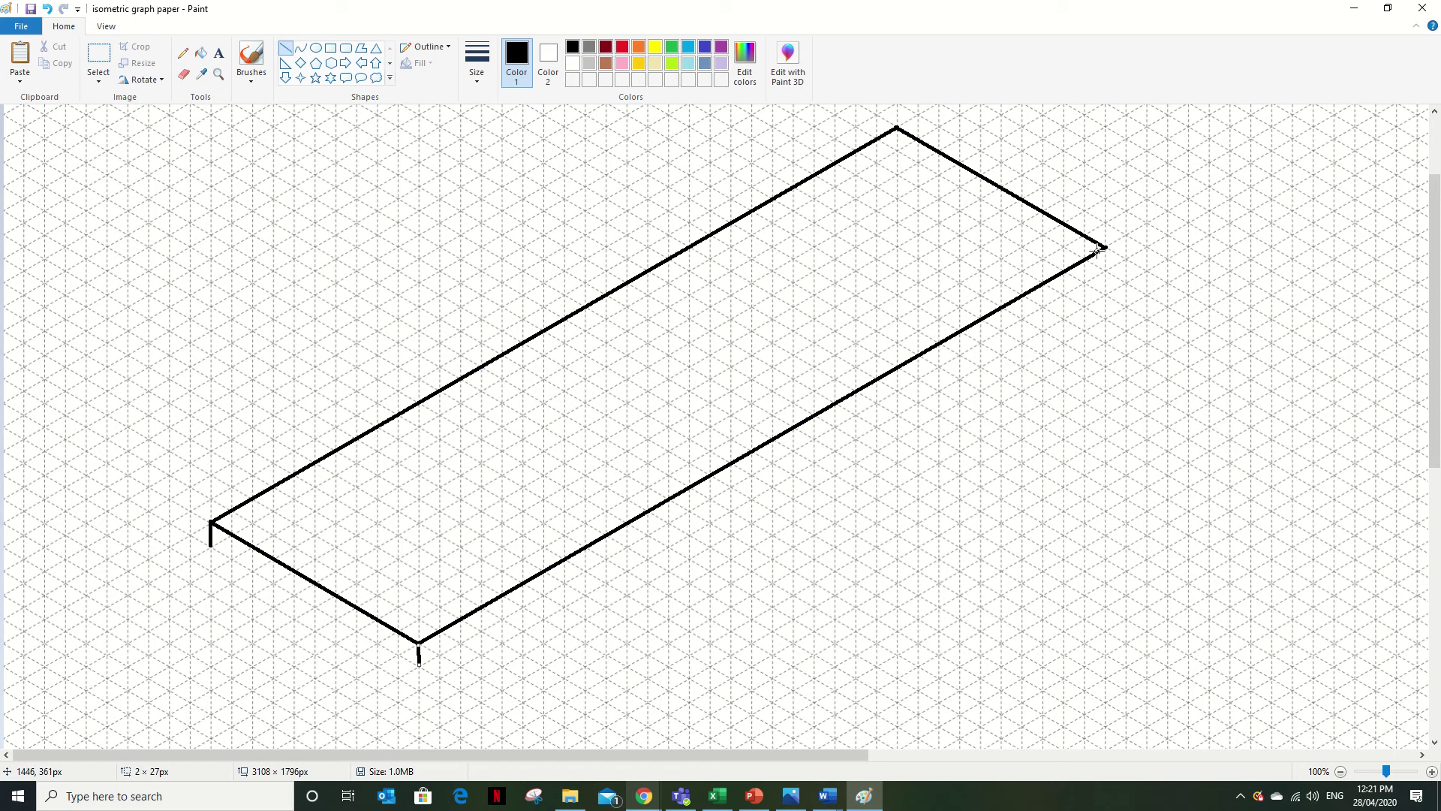
{"action": "mouse_move", "coordinate": [1106, 248]}
{"action": "left_mouse_down"}
{"action": "mouse_move", "coordinate": [1105, 272]}
{"action": "mouse_move", "coordinate": [916, 410]}
{"action": "mouse_move", "coordinate": [610, 564]}
{"action": "mouse_move", "coordinate": [439, 675]}
{"action": "mouse_move", "coordinate": [418, 665]}
{"action": "left_mouse_up"}
{"action": "left_click", "coordinate": [1106, 288]}
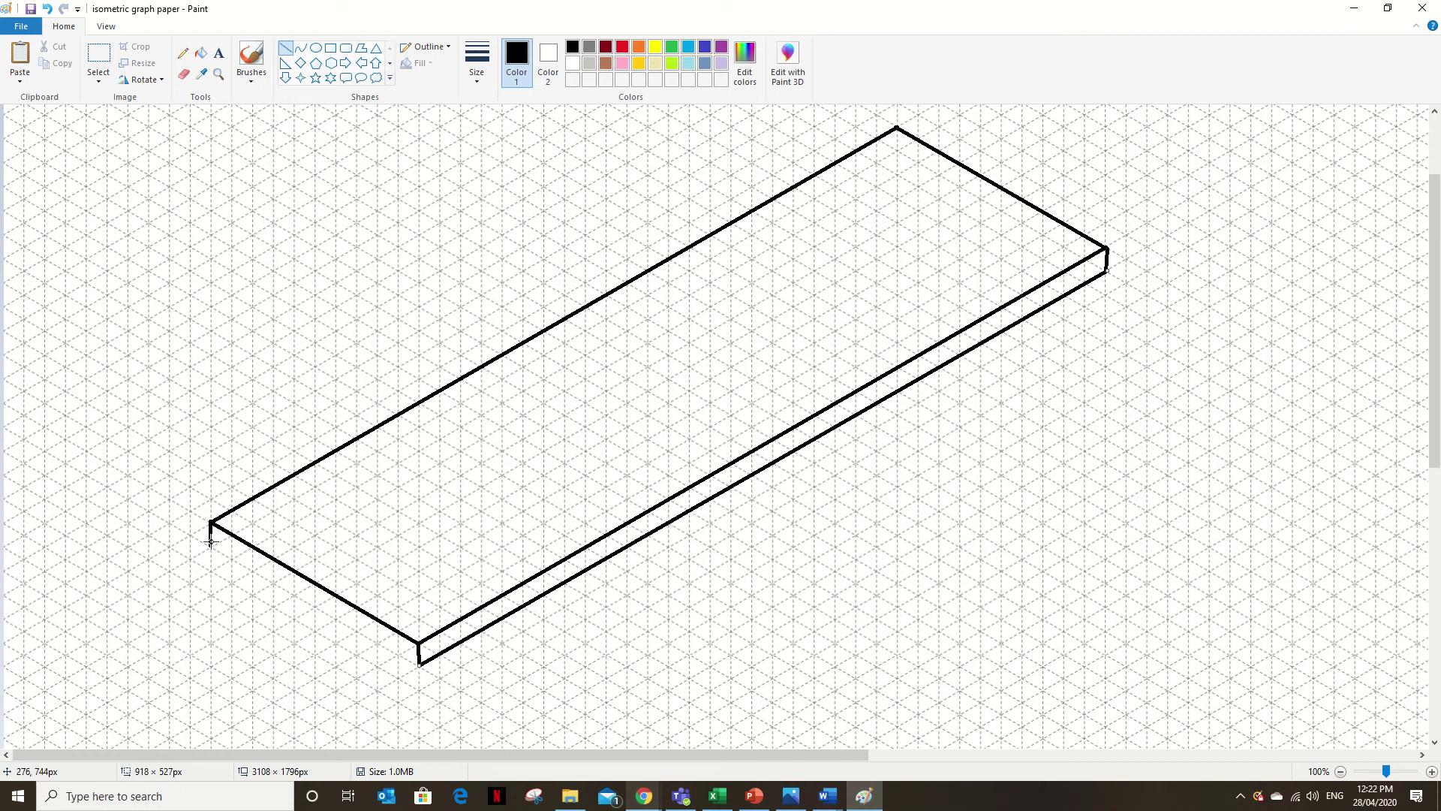
{"action": "left_click_drag", "start_coordinate": [210, 546], "coordinate": [419, 665]}
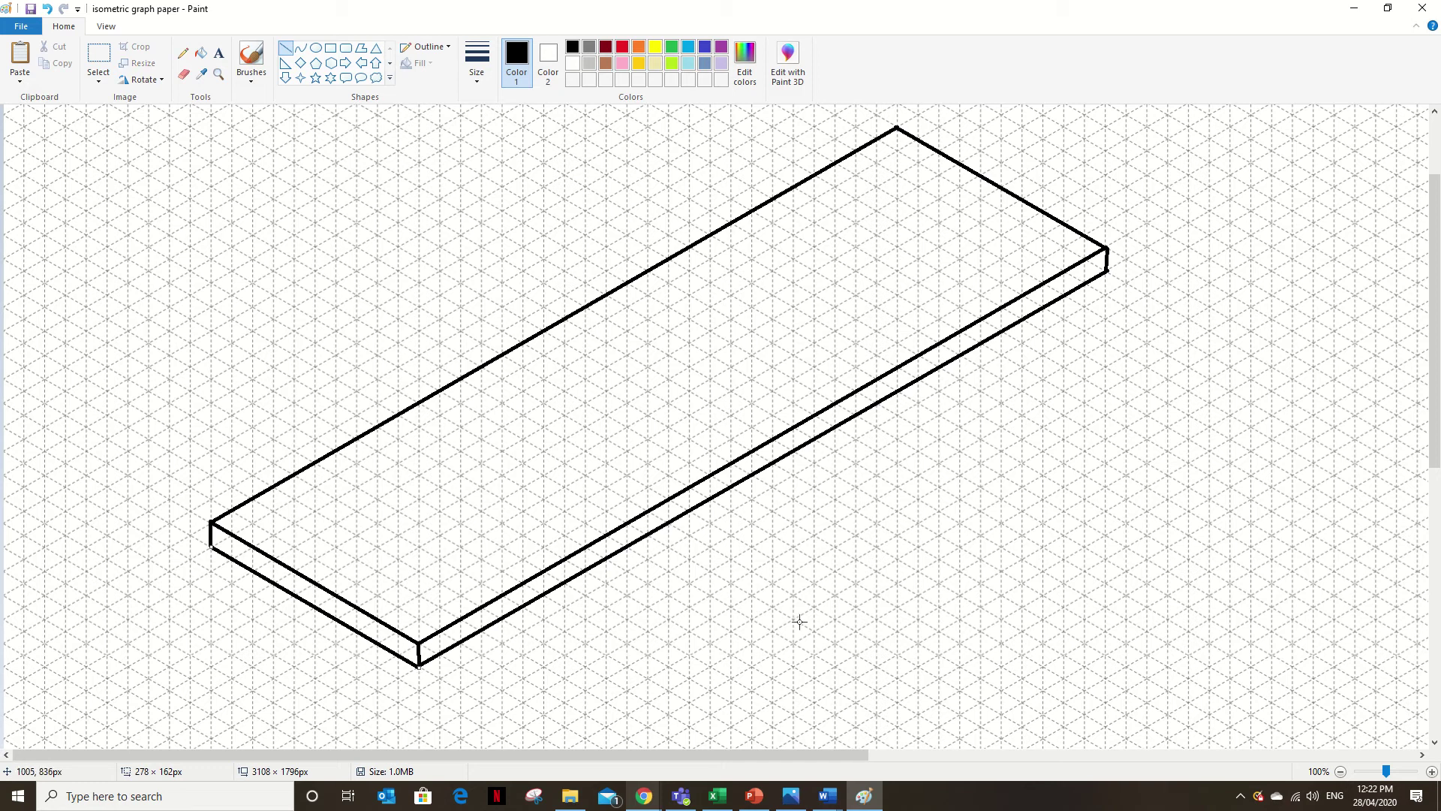
{"action": "left_click", "coordinate": [1124, 450]}
{"action": "left_click_drag", "start_coordinate": [1436, 341], "coordinate": [1437, 383]}
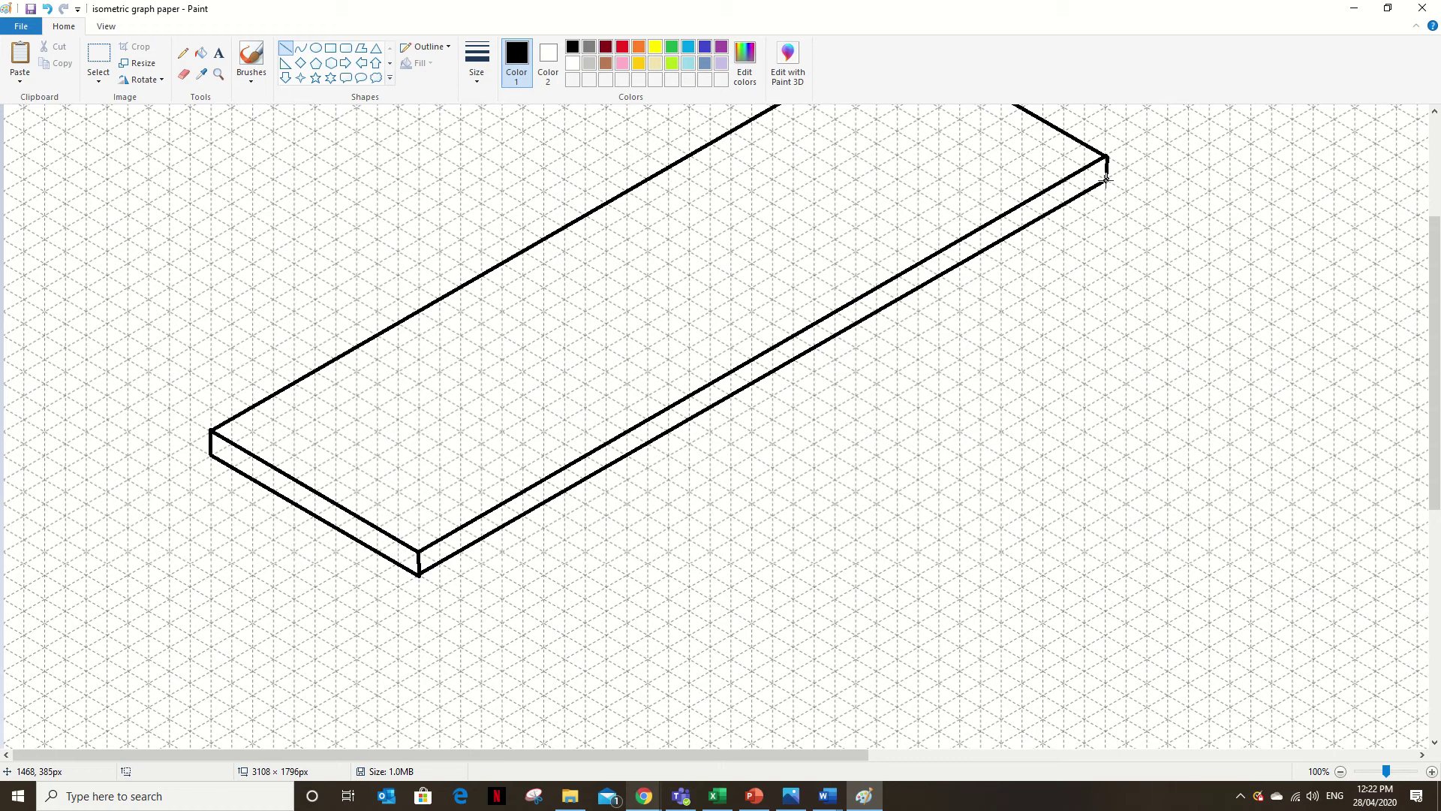
Draw the right-corner leg edges and a long vertical leg edge below the front corner
{"action": "left_click_drag", "start_coordinate": [1106, 179], "coordinate": [1105, 394]}
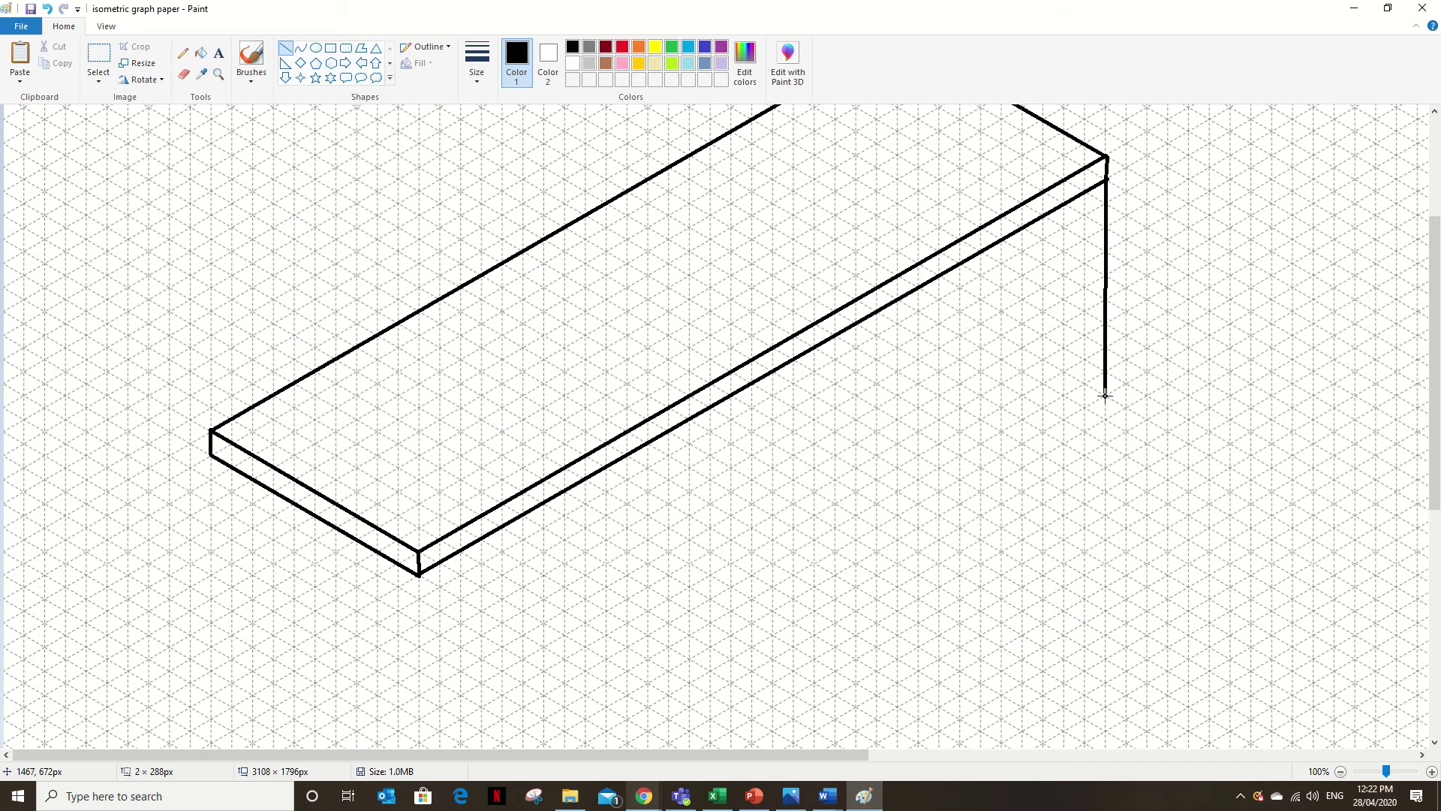
{"action": "left_click_drag", "start_coordinate": [1105, 394], "coordinate": [1064, 205]}
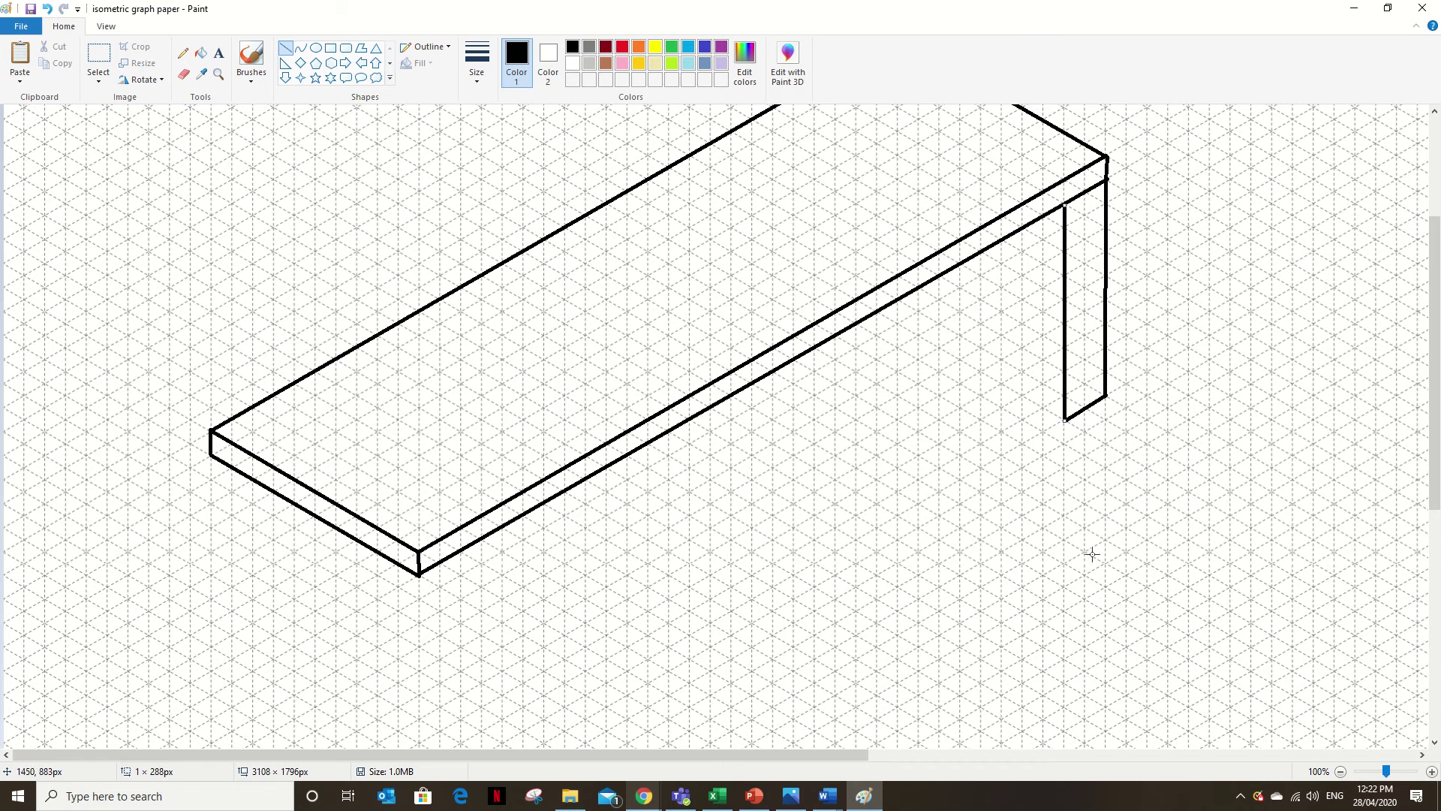
{"action": "scroll", "coordinate": [1092, 554], "scroll_direction": "down", "scroll_amount": 2}
{"action": "left_click_drag", "start_coordinate": [1433, 516], "coordinate": [1434, 469]}
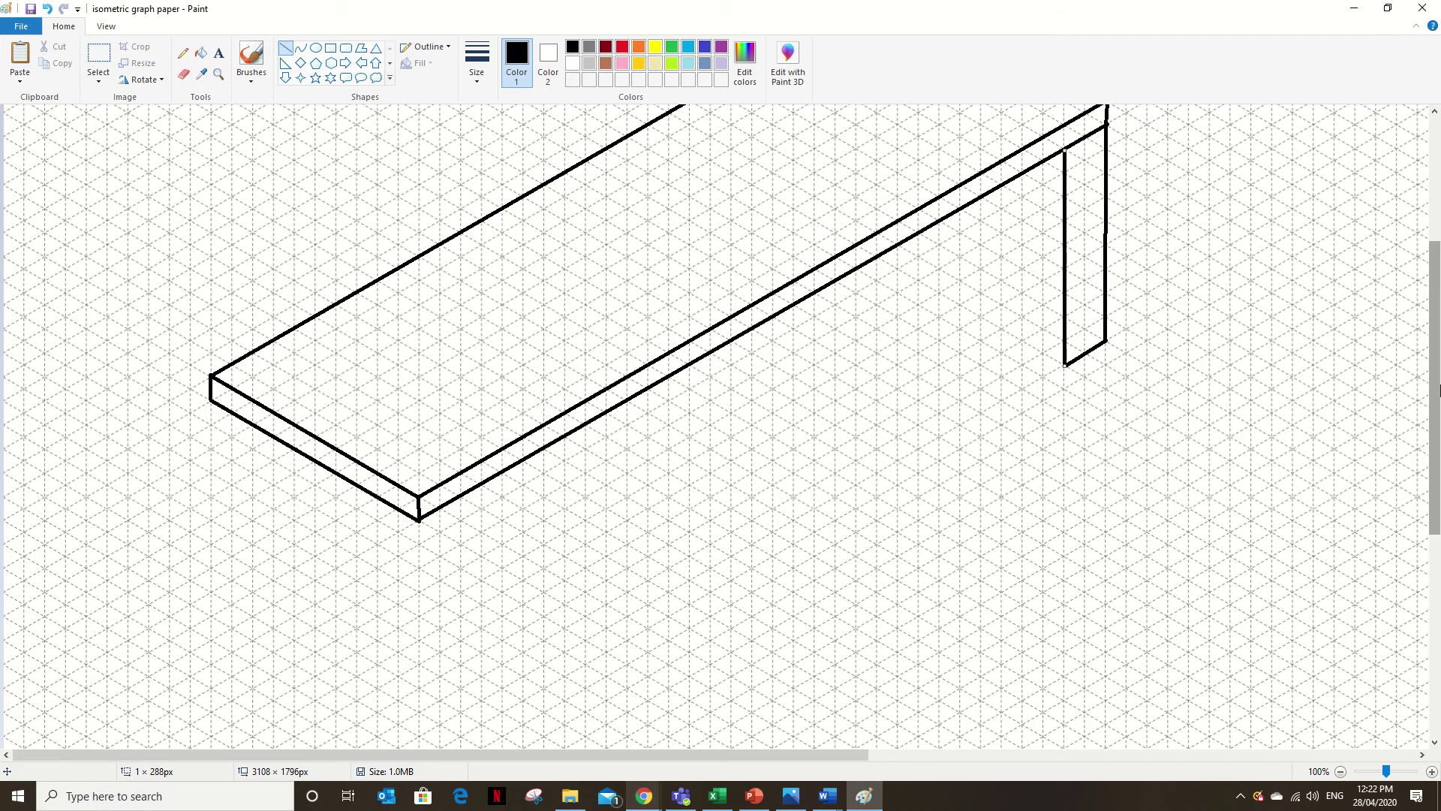
{"action": "left_click_drag", "start_coordinate": [1435, 396], "coordinate": [1436, 421]}
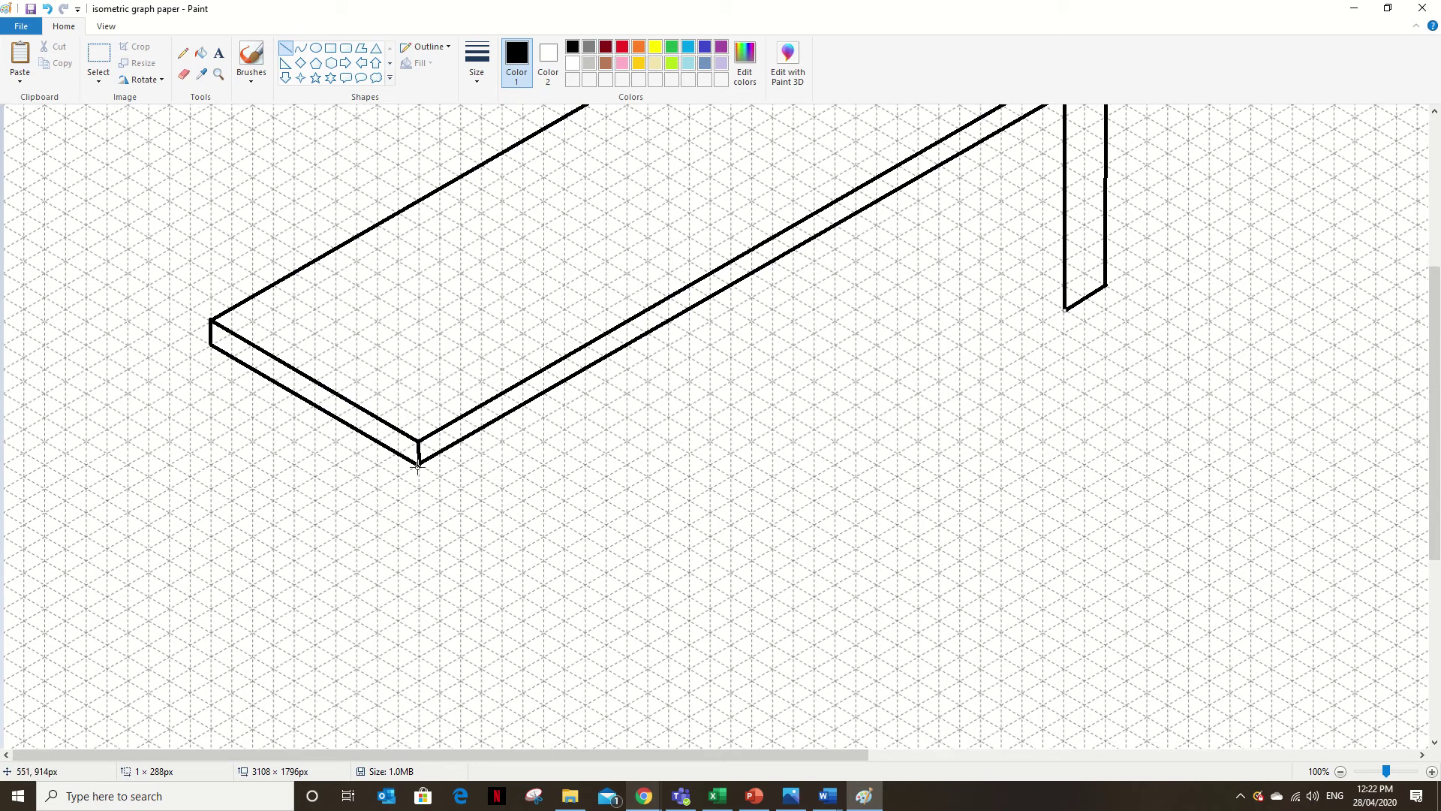
{"action": "left_click_drag", "start_coordinate": [419, 466], "coordinate": [419, 680]}
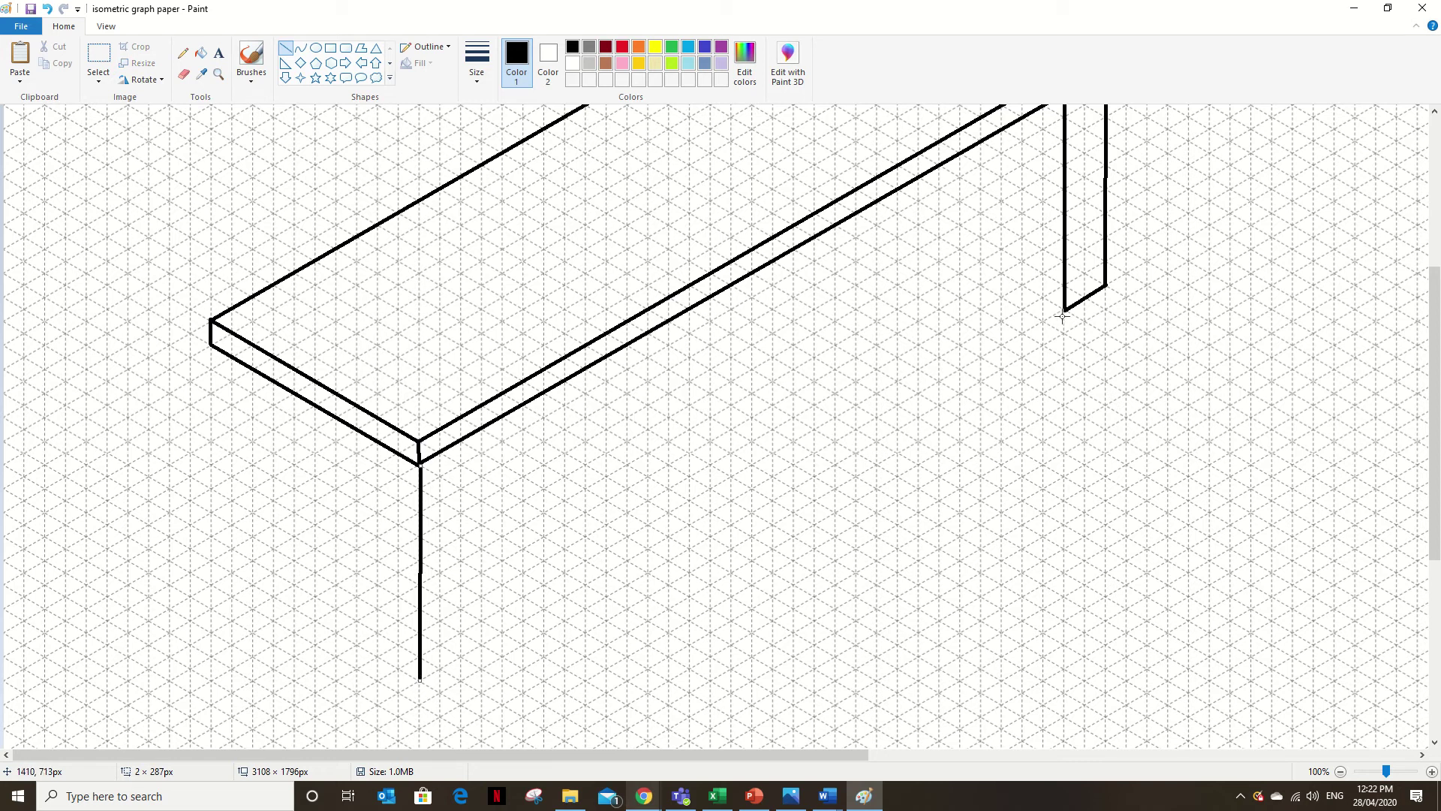
Complete the front leg with a bottom edge and second vertical, then draw the apron rail to the right leg
{"action": "mouse_move", "coordinate": [419, 681]}
{"action": "left_mouse_down"}
{"action": "mouse_move", "coordinate": [419, 647]}
{"action": "mouse_move", "coordinate": [418, 681]}
{"action": "mouse_move", "coordinate": [461, 657]}
{"action": "left_mouse_up"}
{"action": "left_click", "coordinate": [434, 674]}
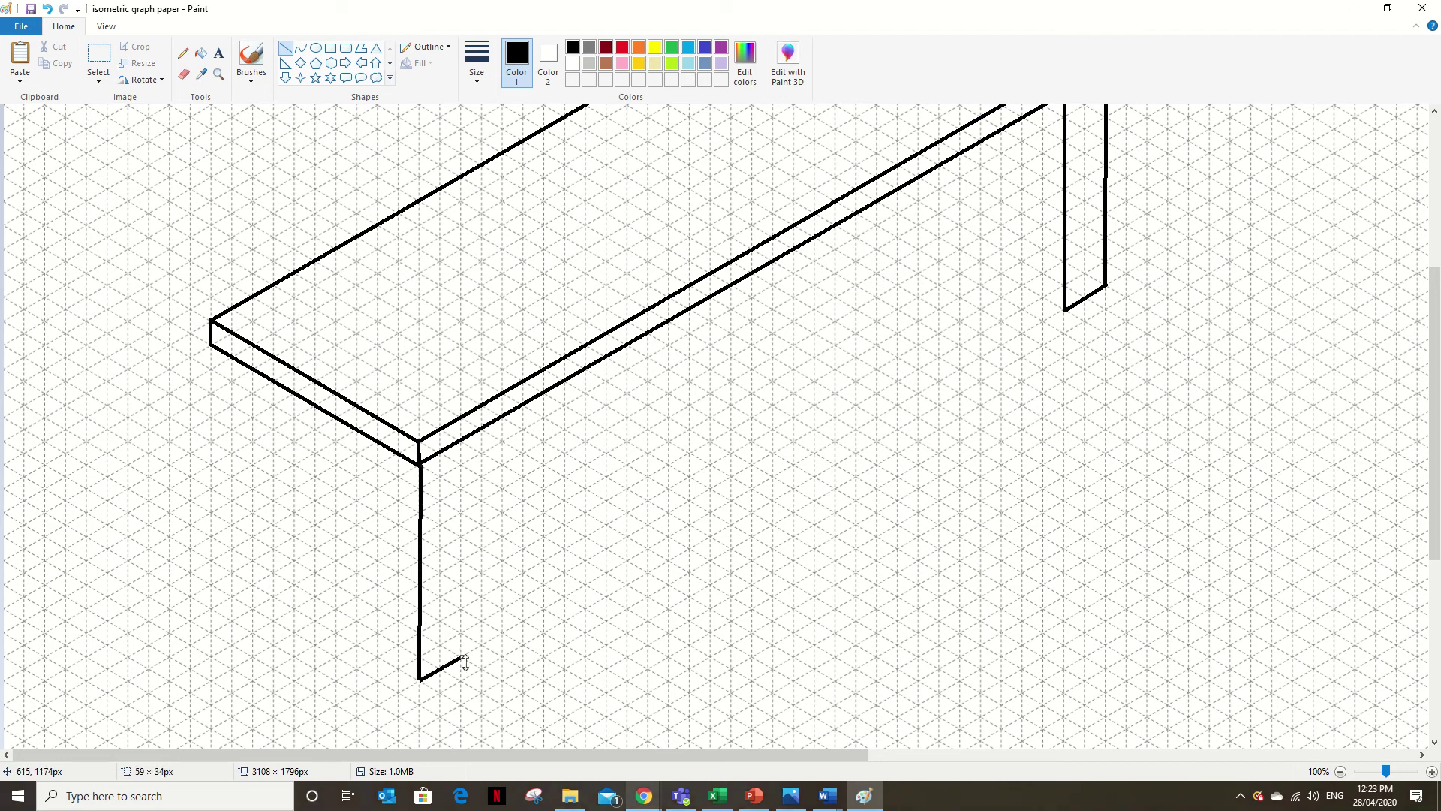
{"action": "left_click", "coordinate": [486, 655]}
{"action": "left_click_drag", "start_coordinate": [460, 657], "coordinate": [466, 453]}
{"action": "left_click_drag", "start_coordinate": [460, 440], "coordinate": [460, 440]}
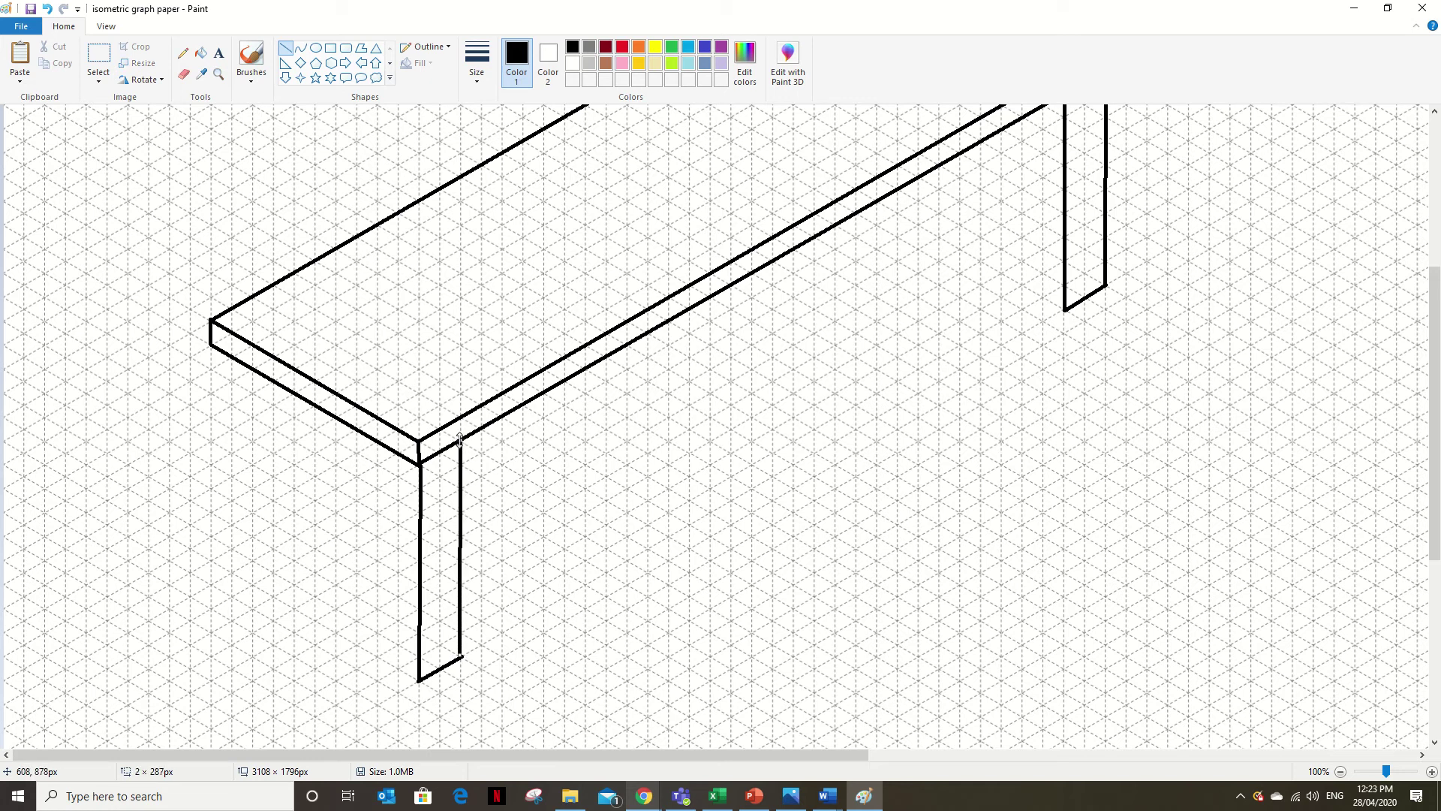
{"action": "left_click", "coordinate": [653, 469]}
{"action": "left_click_drag", "start_coordinate": [1435, 331], "coordinate": [1436, 301]}
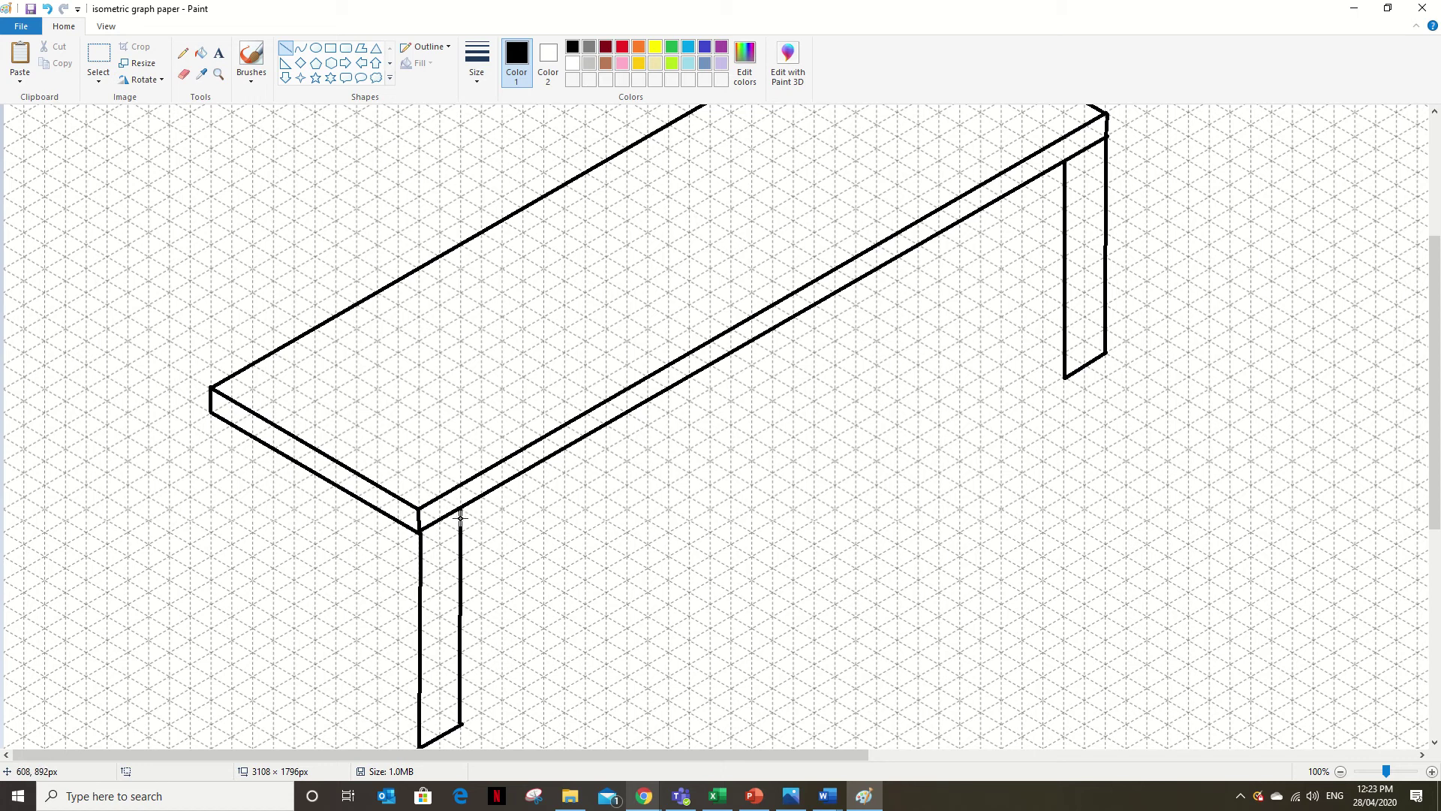
{"action": "left_click_drag", "start_coordinate": [461, 517], "coordinate": [1062, 170]}
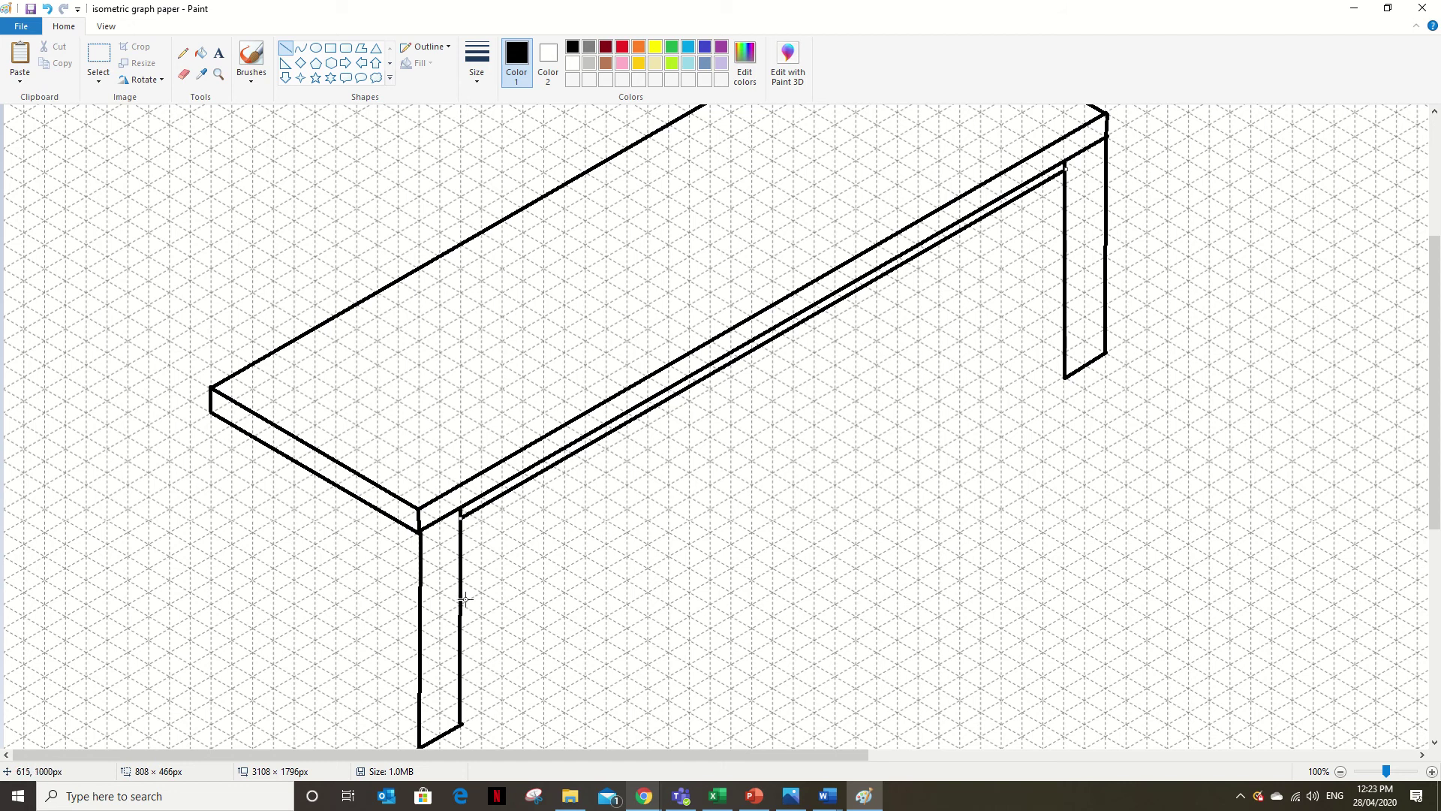
Draw the shelf's top, lower and depth edges between the legs, and begin a vertical divider
{"action": "mouse_move", "coordinate": [461, 602]}
{"action": "left_mouse_down"}
{"action": "mouse_move", "coordinate": [750, 576]}
{"action": "mouse_move", "coordinate": [1072, 508]}
{"action": "mouse_move", "coordinate": [1050, 299]}
{"action": "mouse_move", "coordinate": [1060, 259]}
{"action": "left_mouse_up"}
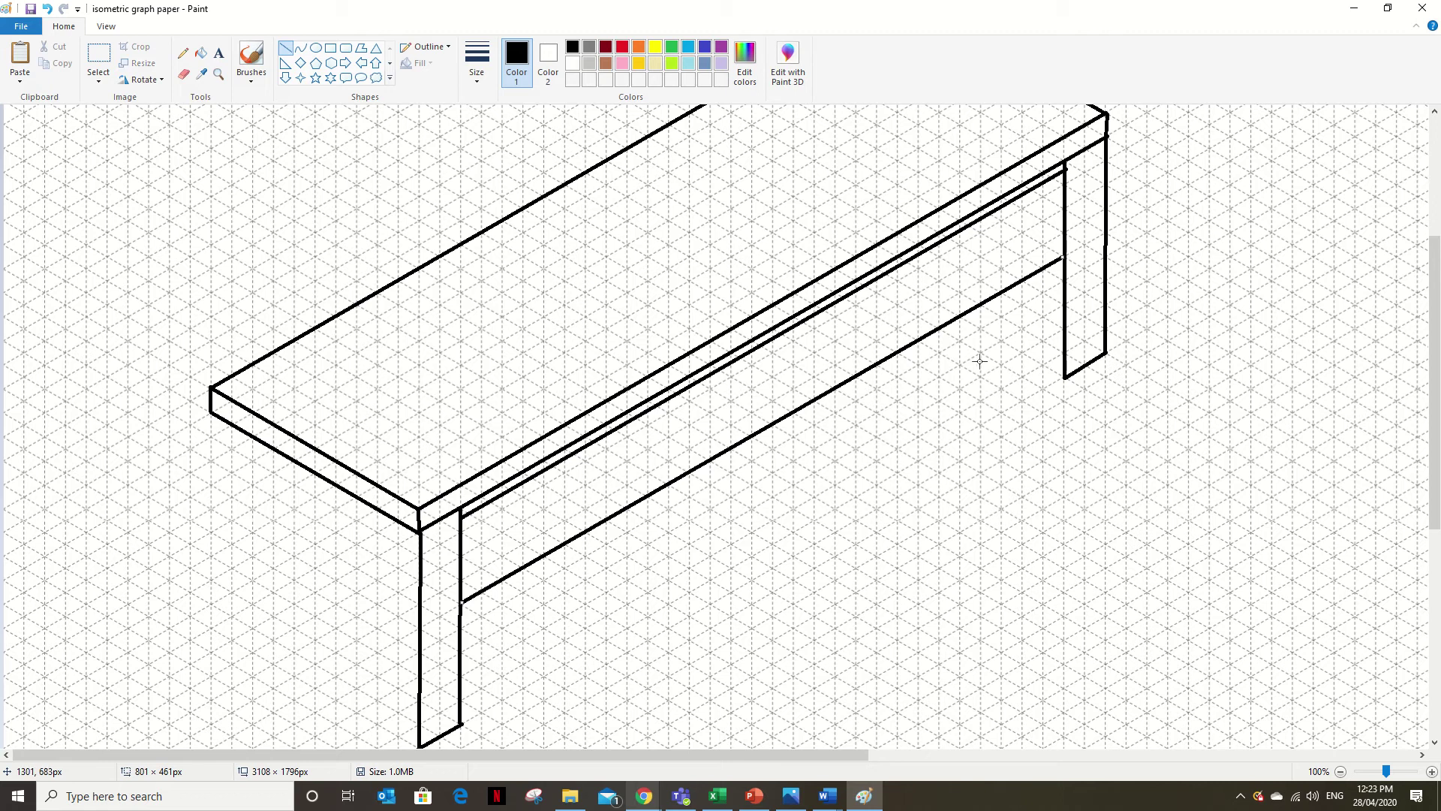
{"action": "left_click", "coordinate": [525, 646]}
{"action": "left_click_drag", "start_coordinate": [461, 624], "coordinate": [1061, 279]}
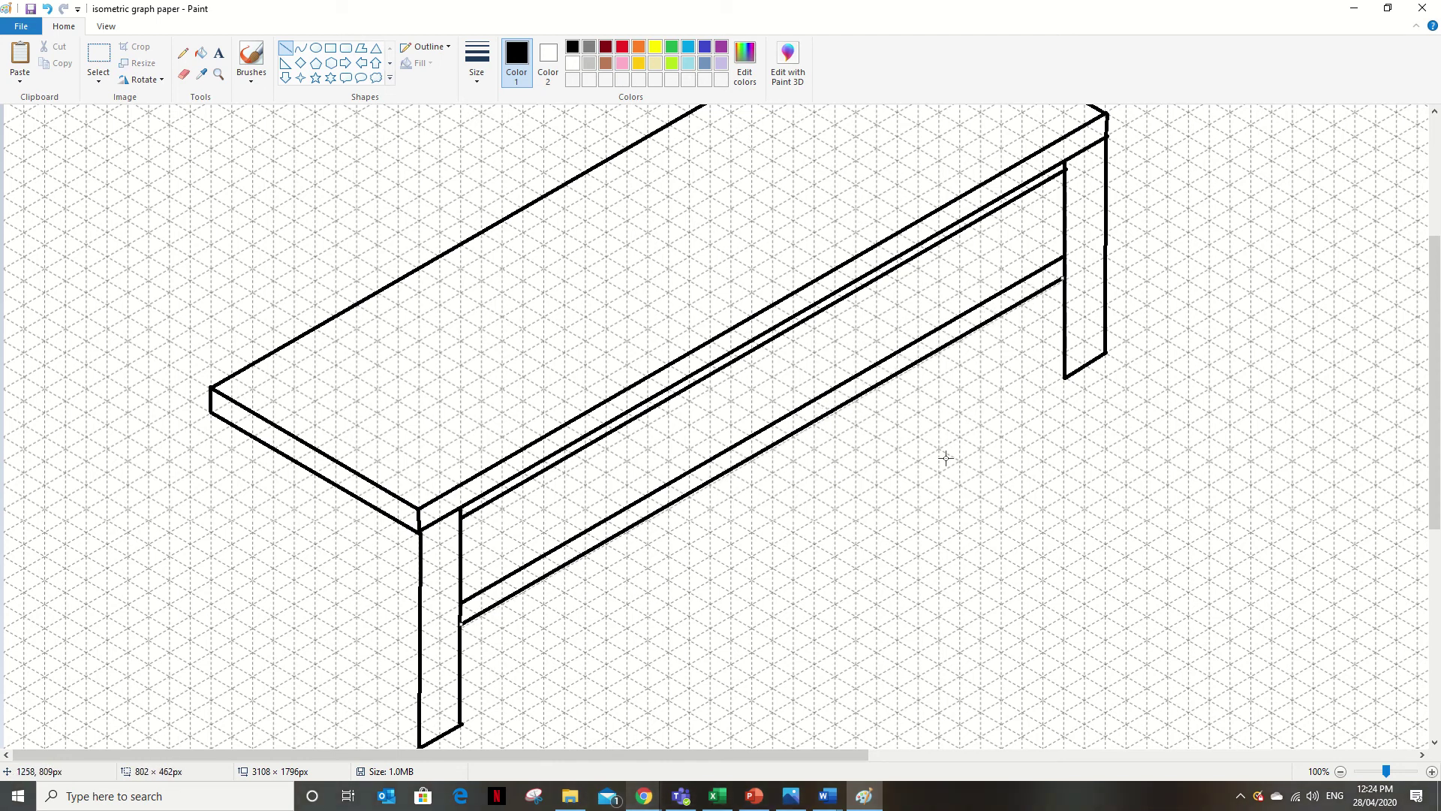
{"action": "left_click", "coordinate": [750, 497]}
{"action": "left_click_drag", "start_coordinate": [1062, 256], "coordinate": [991, 216]}
{"action": "left_click", "coordinate": [1036, 379]}
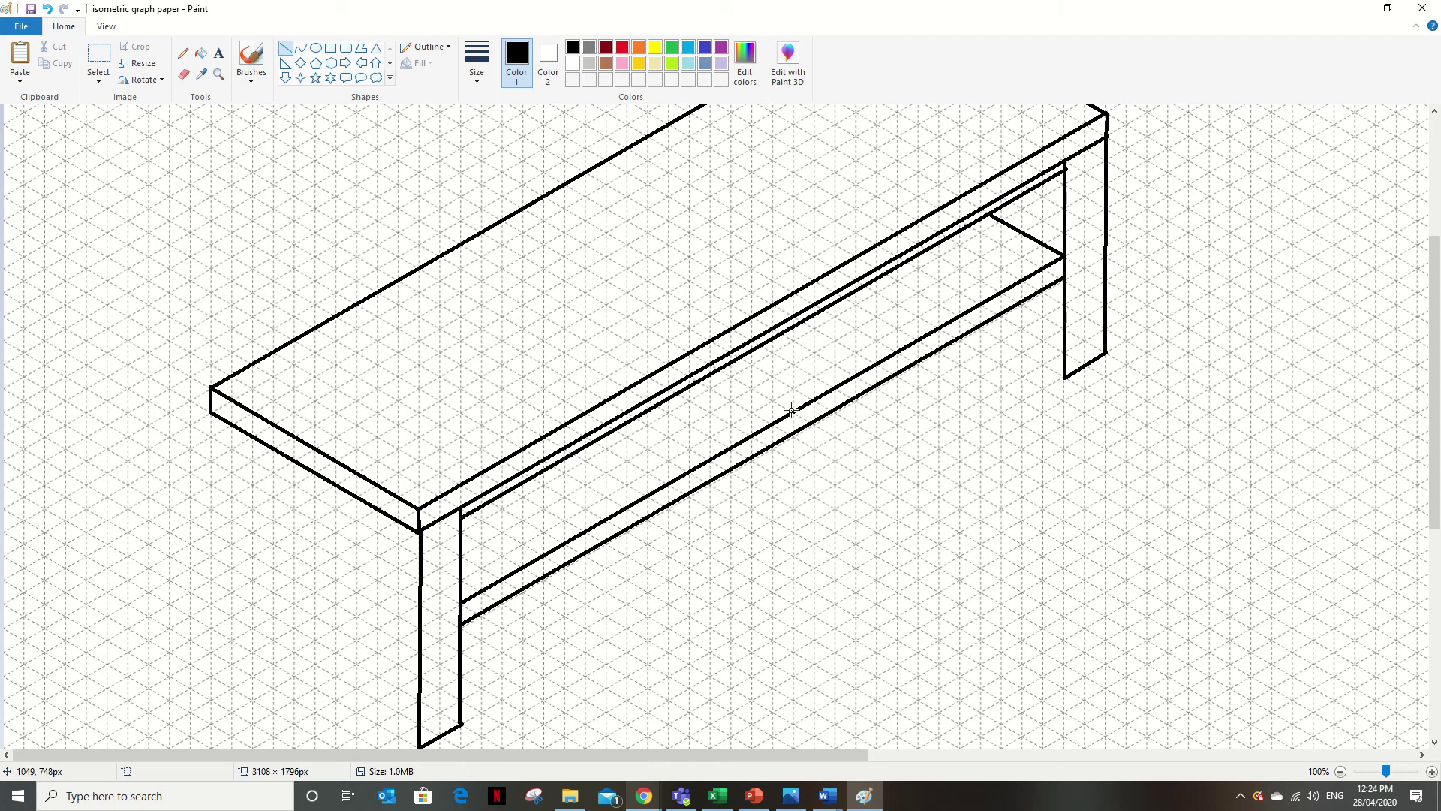
{"action": "left_click_drag", "start_coordinate": [791, 410], "coordinate": [793, 328]}
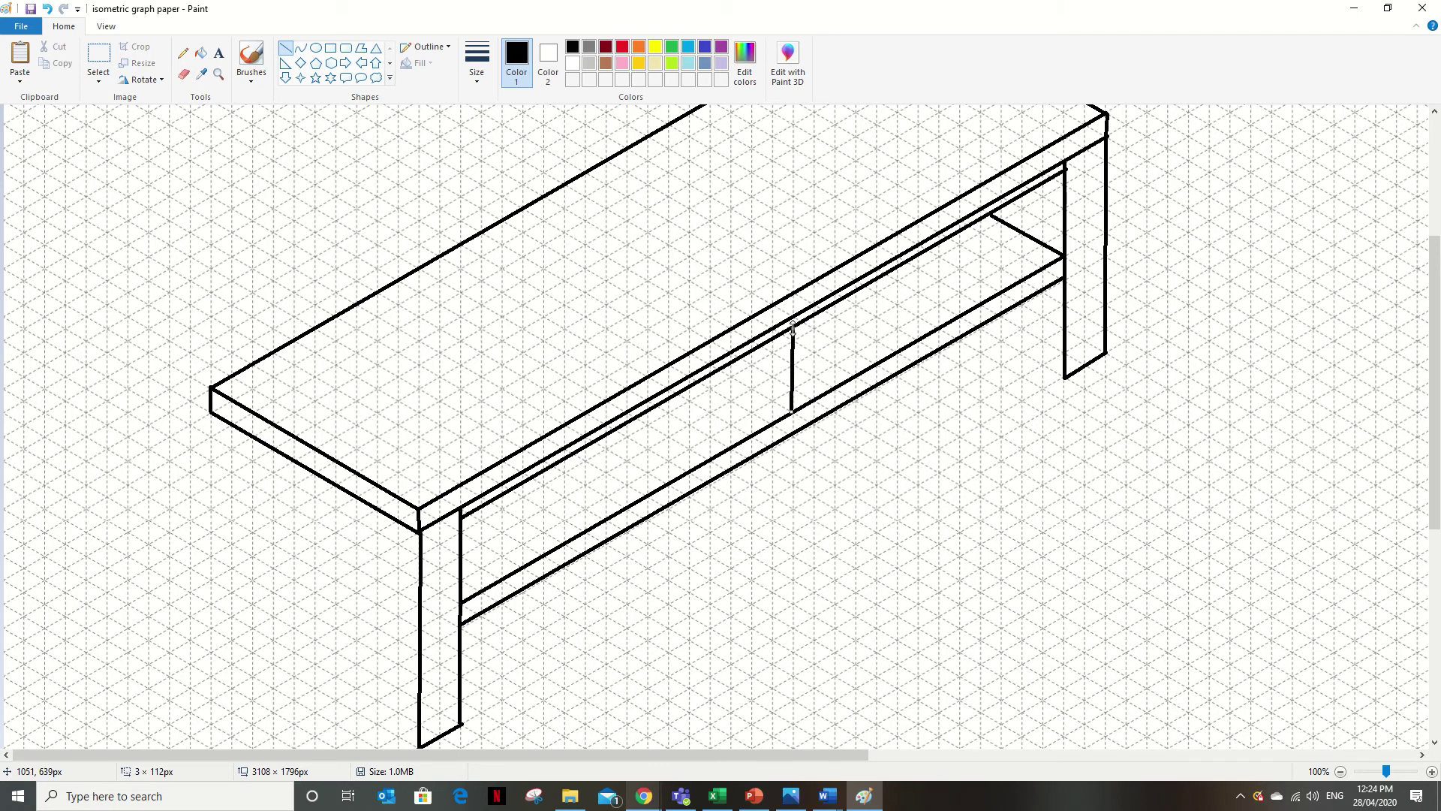
Finish the divider with a second vertical and a diagonal depth edge, plus a short line at the right leg's foot
{"action": "left_click", "coordinate": [807, 401]}
{"action": "left_click_drag", "start_coordinate": [771, 422], "coordinate": [771, 342]}
{"action": "left_click", "coordinate": [864, 342]}
{"action": "left_click_drag", "start_coordinate": [772, 424], "coordinate": [700, 383]}
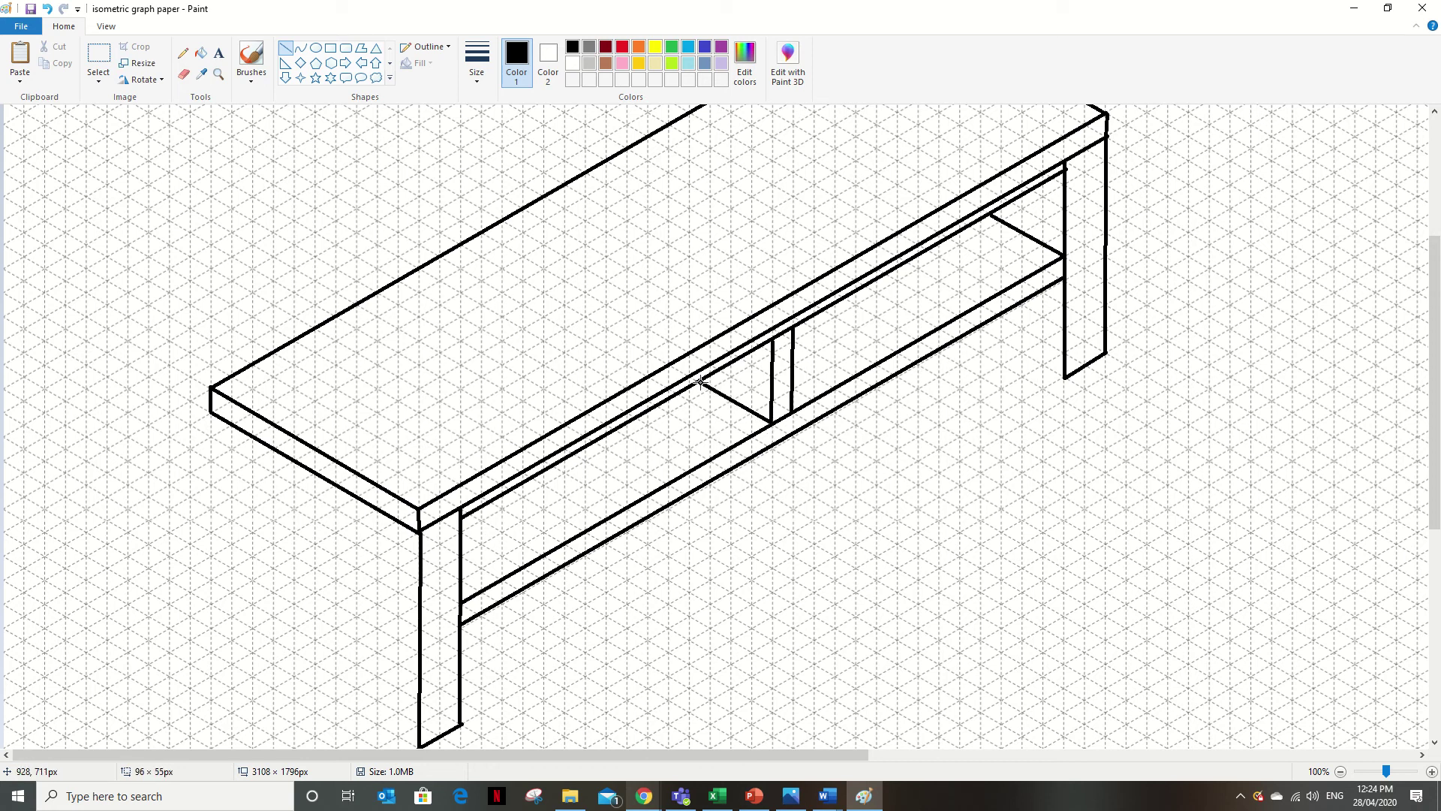
{"action": "left_click", "coordinate": [822, 373]}
{"action": "scroll", "coordinate": [1214, 484], "scroll_direction": "up", "scroll_amount": 1}
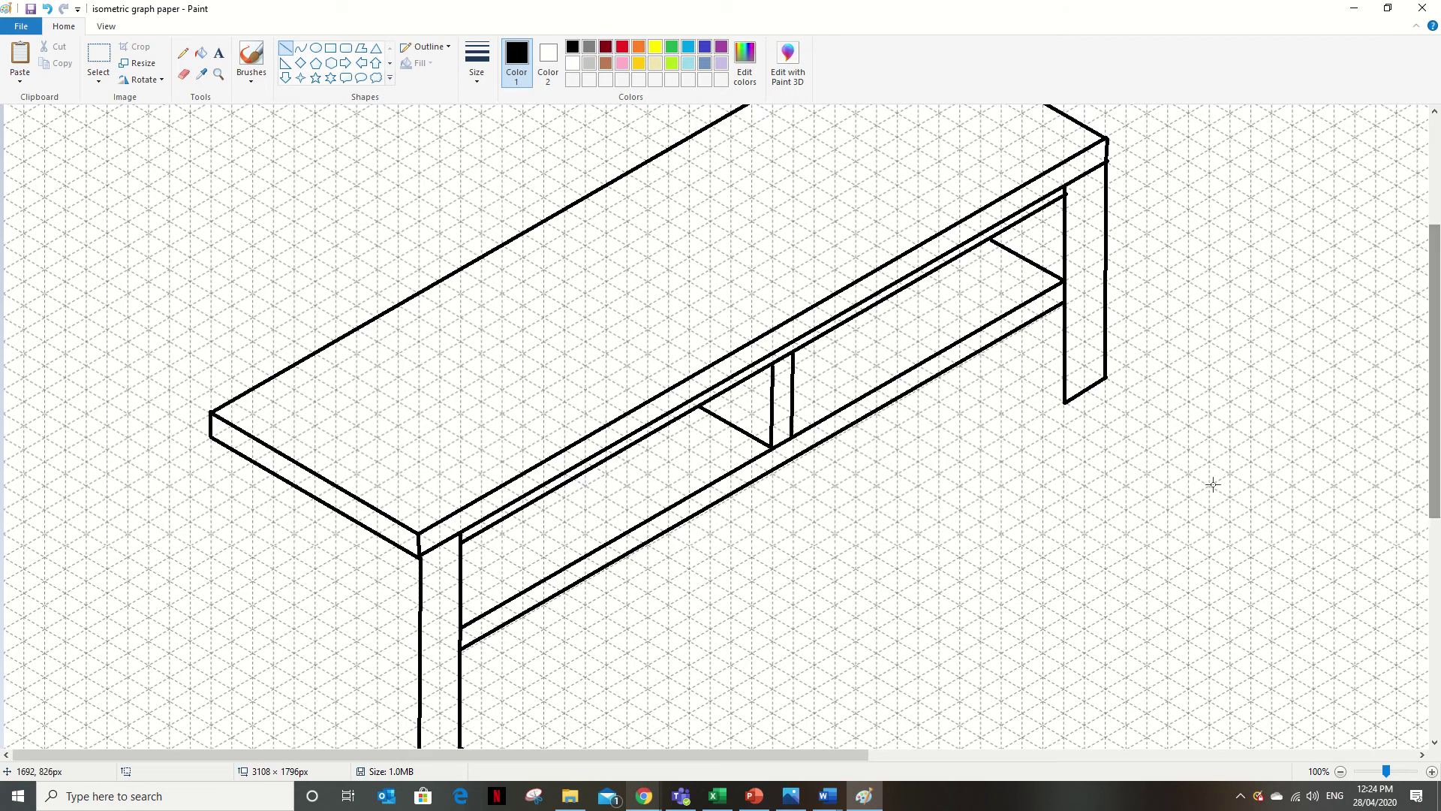
{"action": "mouse_move", "coordinate": [1065, 403]}
{"action": "left_mouse_down"}
{"action": "mouse_move", "coordinate": [1023, 378]}
{"action": "mouse_move", "coordinate": [1042, 363]}
{"action": "mouse_move", "coordinate": [1021, 377]}
{"action": "mouse_move", "coordinate": [1022, 327]}
{"action": "left_mouse_up"}
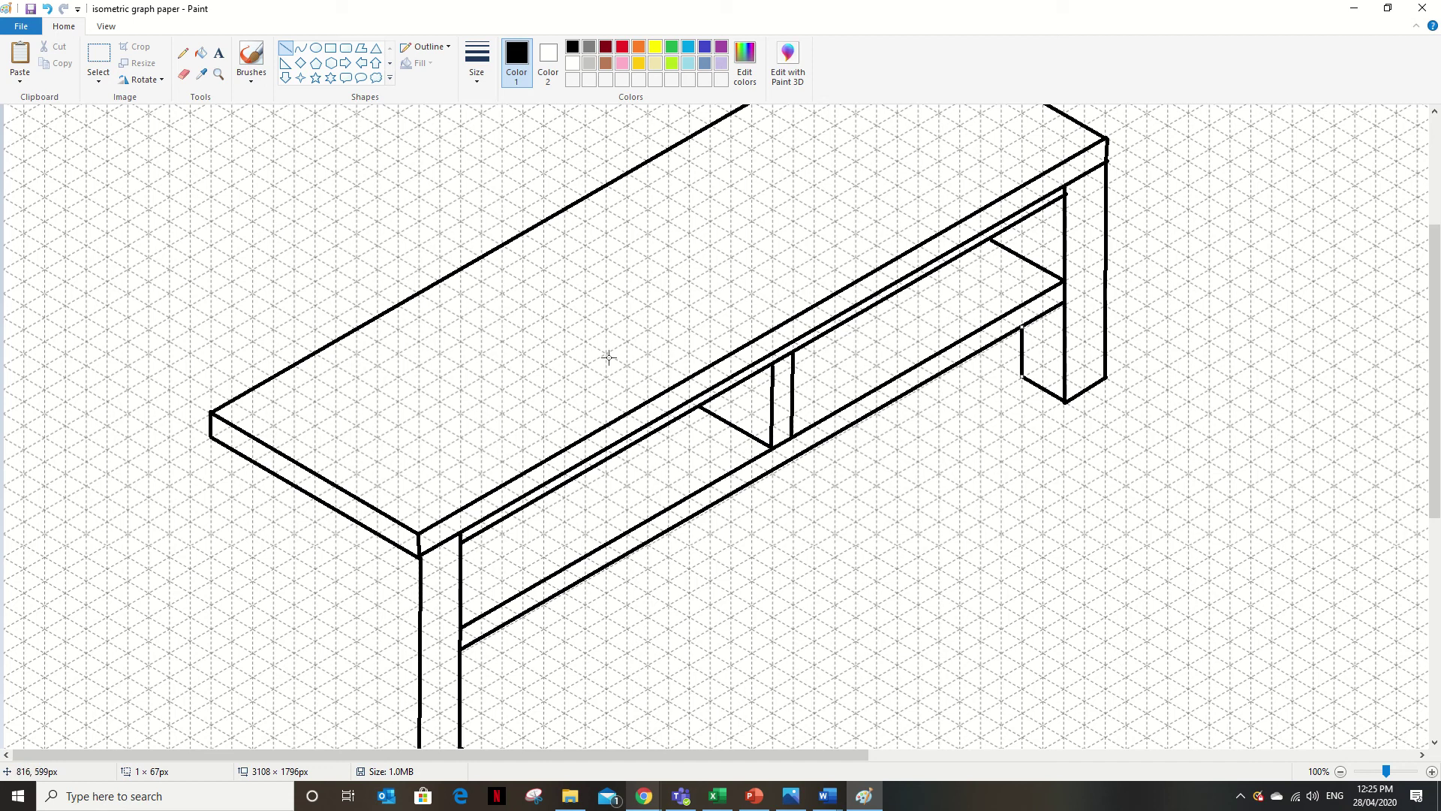
Undo the two short lines drawn at the right leg's foot
{"action": "left_click", "coordinate": [47, 12]}
{"action": "left_click", "coordinate": [48, 12]}
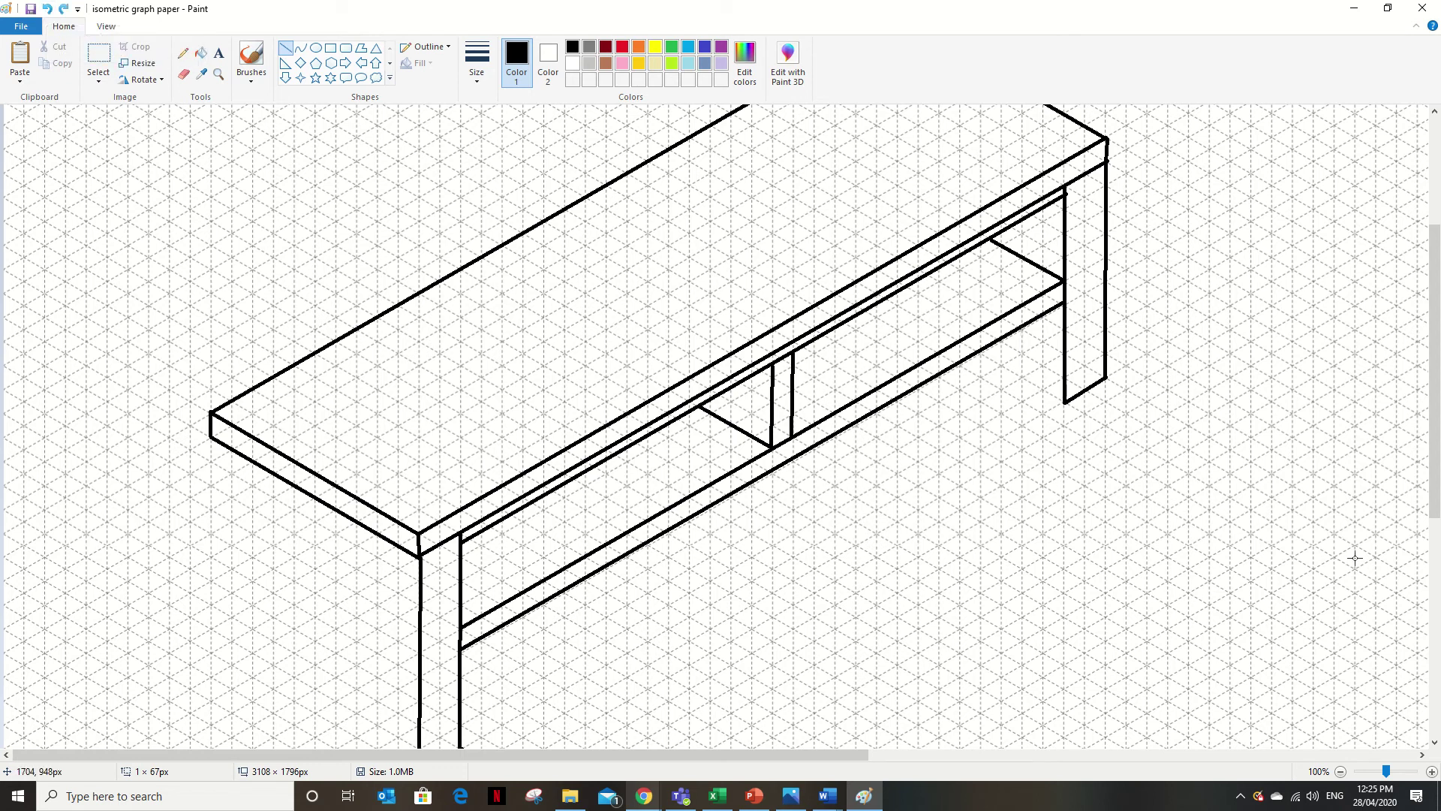
{"action": "left_click_drag", "start_coordinate": [1438, 478], "coordinate": [1438, 500]}
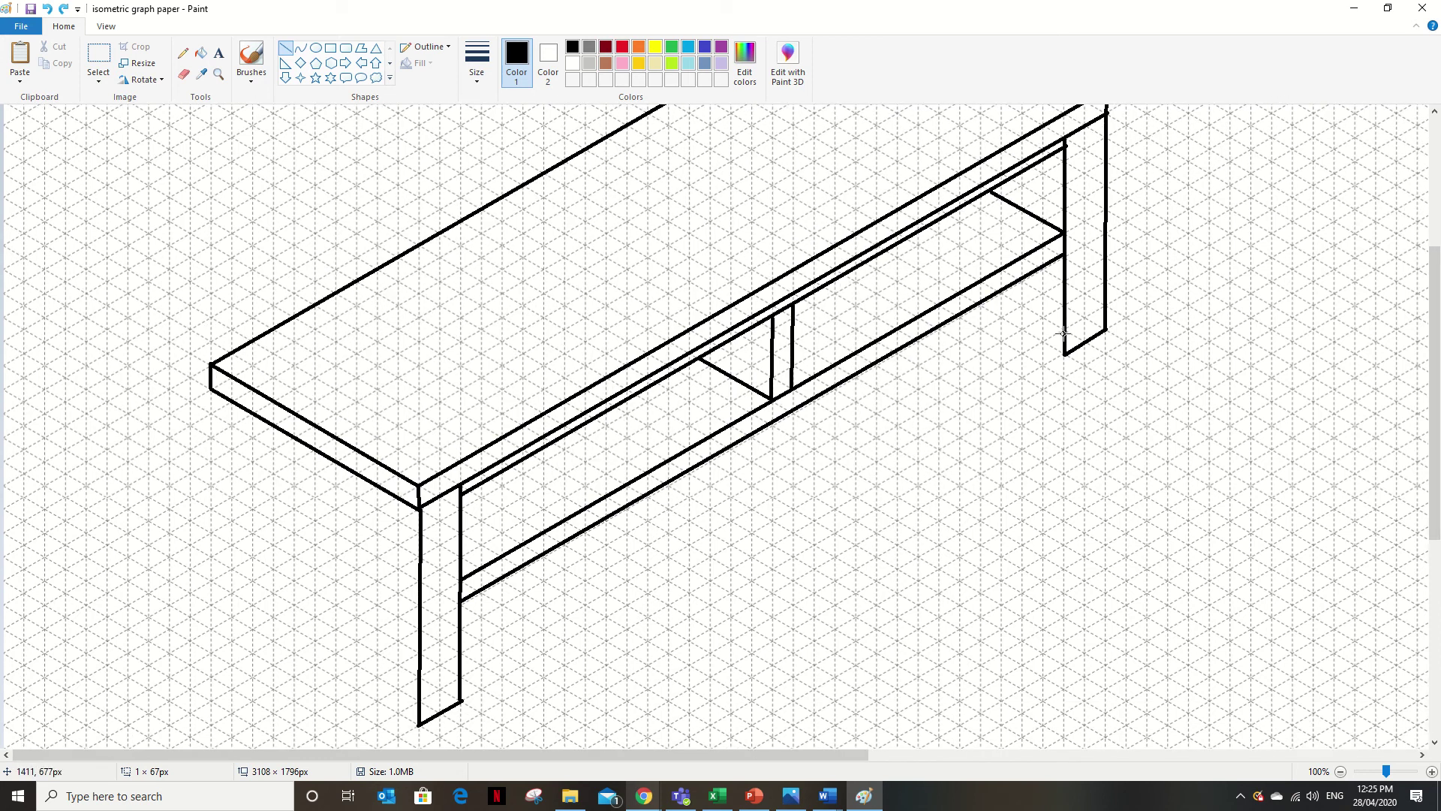
Draw a long lower rail from the right leg to the front leg and a vertical divider below the shelf
{"action": "mouse_move", "coordinate": [1064, 332]}
{"action": "left_mouse_down"}
{"action": "mouse_move", "coordinate": [447, 666]}
{"action": "mouse_move", "coordinate": [461, 679]}
{"action": "left_mouse_up"}
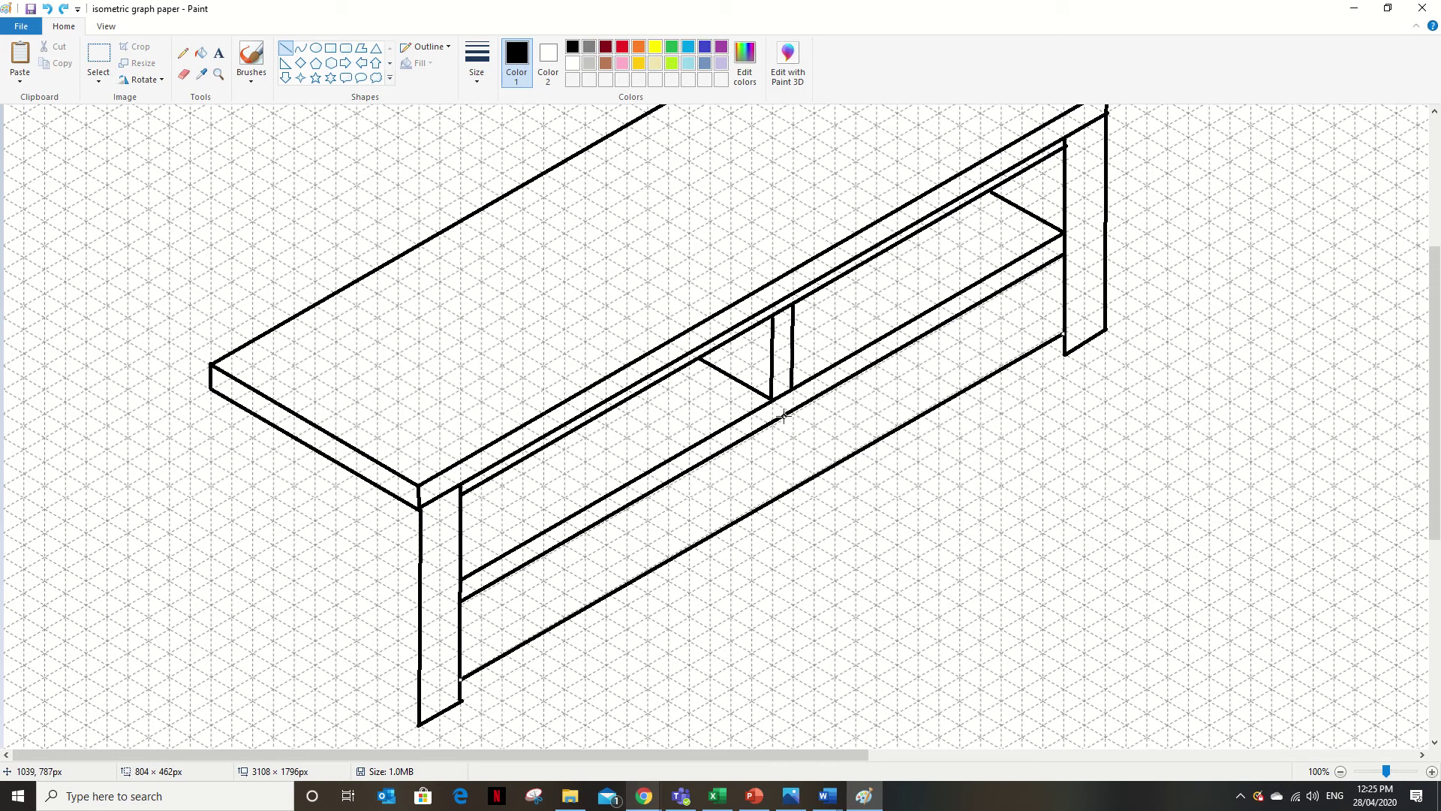
{"action": "left_click_drag", "start_coordinate": [782, 415], "coordinate": [783, 493]}
{"action": "left_click", "coordinate": [697, 524]}
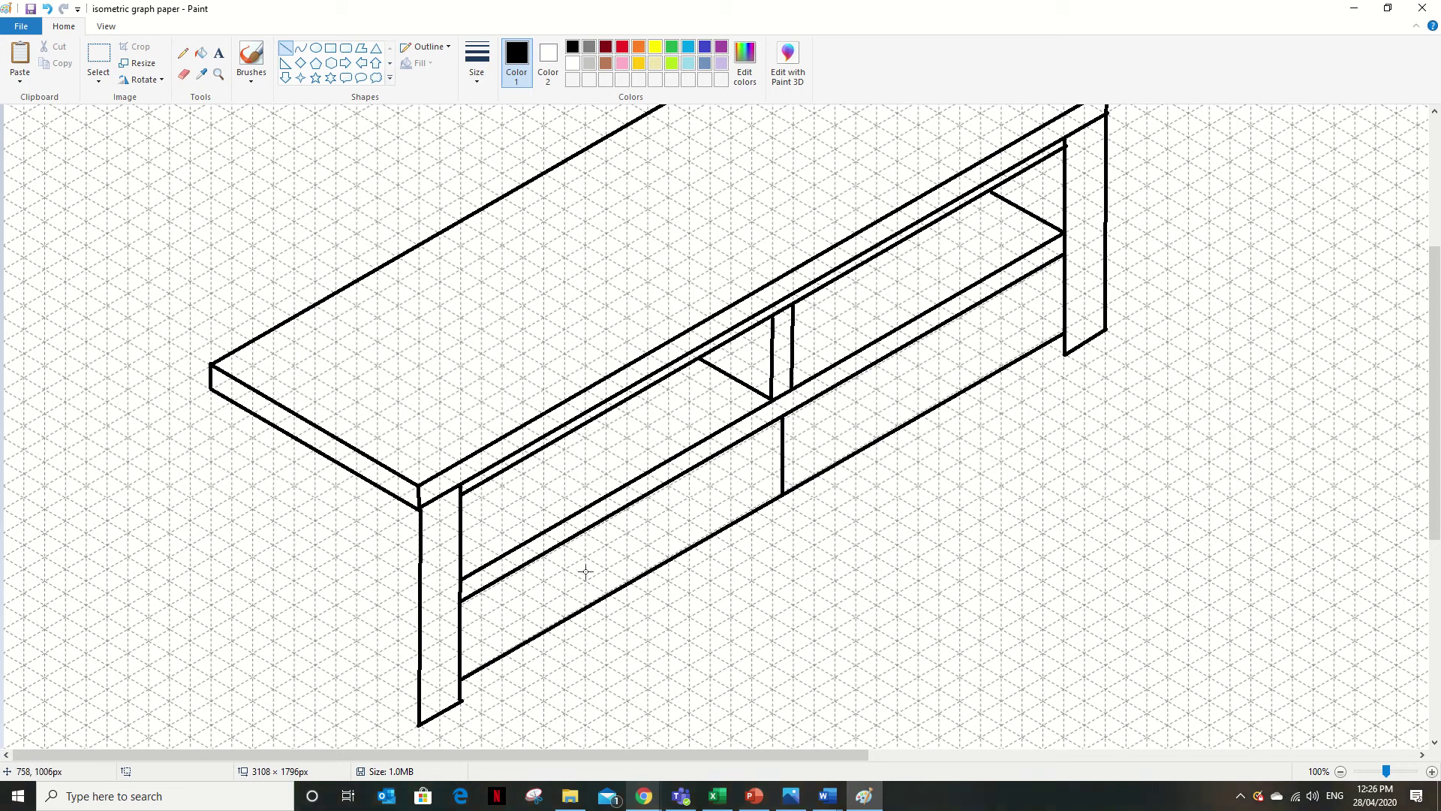
Add short diagonal handles on both drawers, a short edge at the right leg's foot, and a back shelf-corner edge
{"action": "left_click_drag", "start_coordinate": [592, 561], "coordinate": [644, 531]}
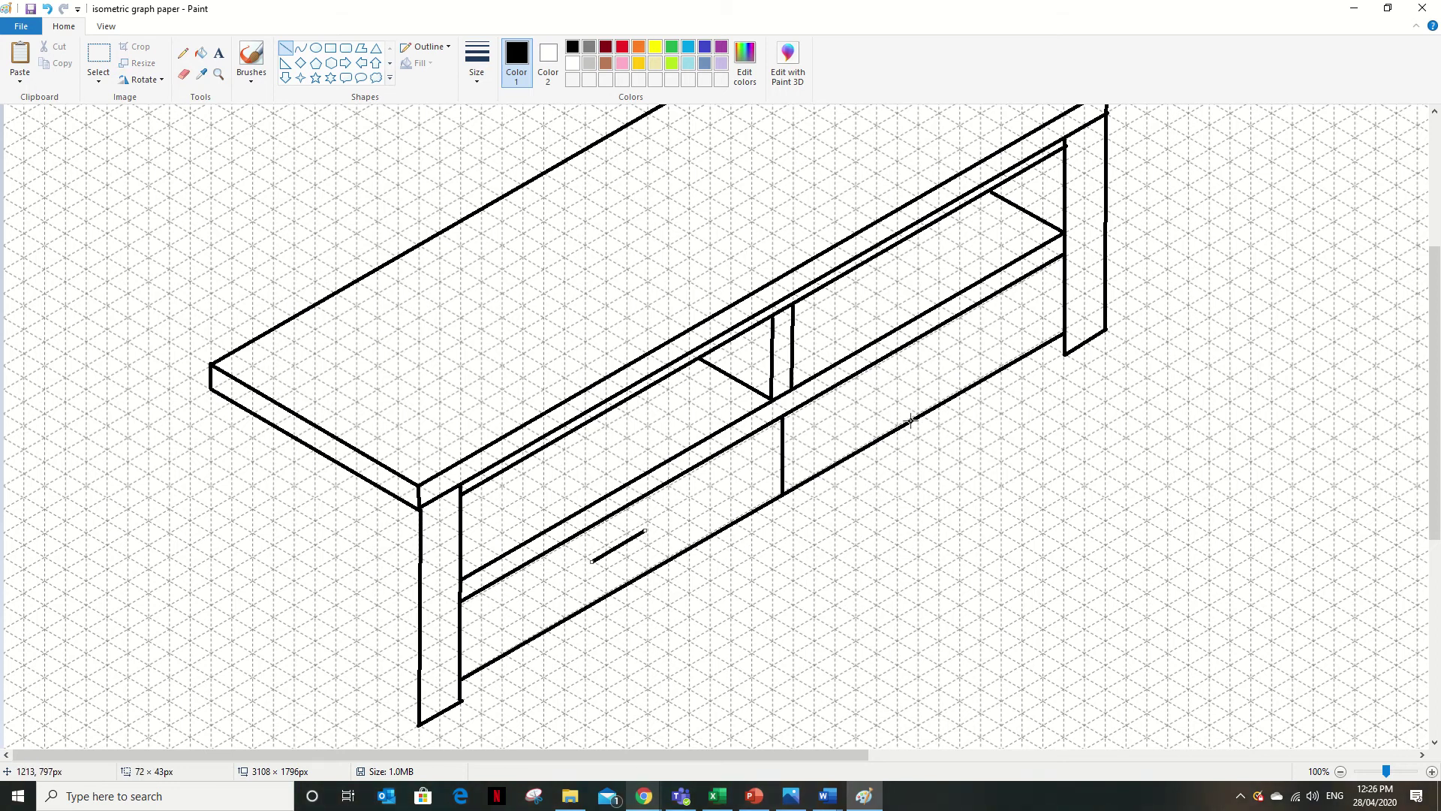
{"action": "left_click_drag", "start_coordinate": [910, 382], "coordinate": [964, 351]}
{"action": "left_click_drag", "start_coordinate": [1063, 354], "coordinate": [1045, 345]}
{"action": "left_click_drag", "start_coordinate": [1045, 345], "coordinate": [1045, 345]}
{"action": "left_click_drag", "start_coordinate": [1022, 208], "coordinate": [1021, 172]}
{"action": "scroll", "coordinate": [1201, 300], "scroll_direction": "up", "scroll_amount": 3}
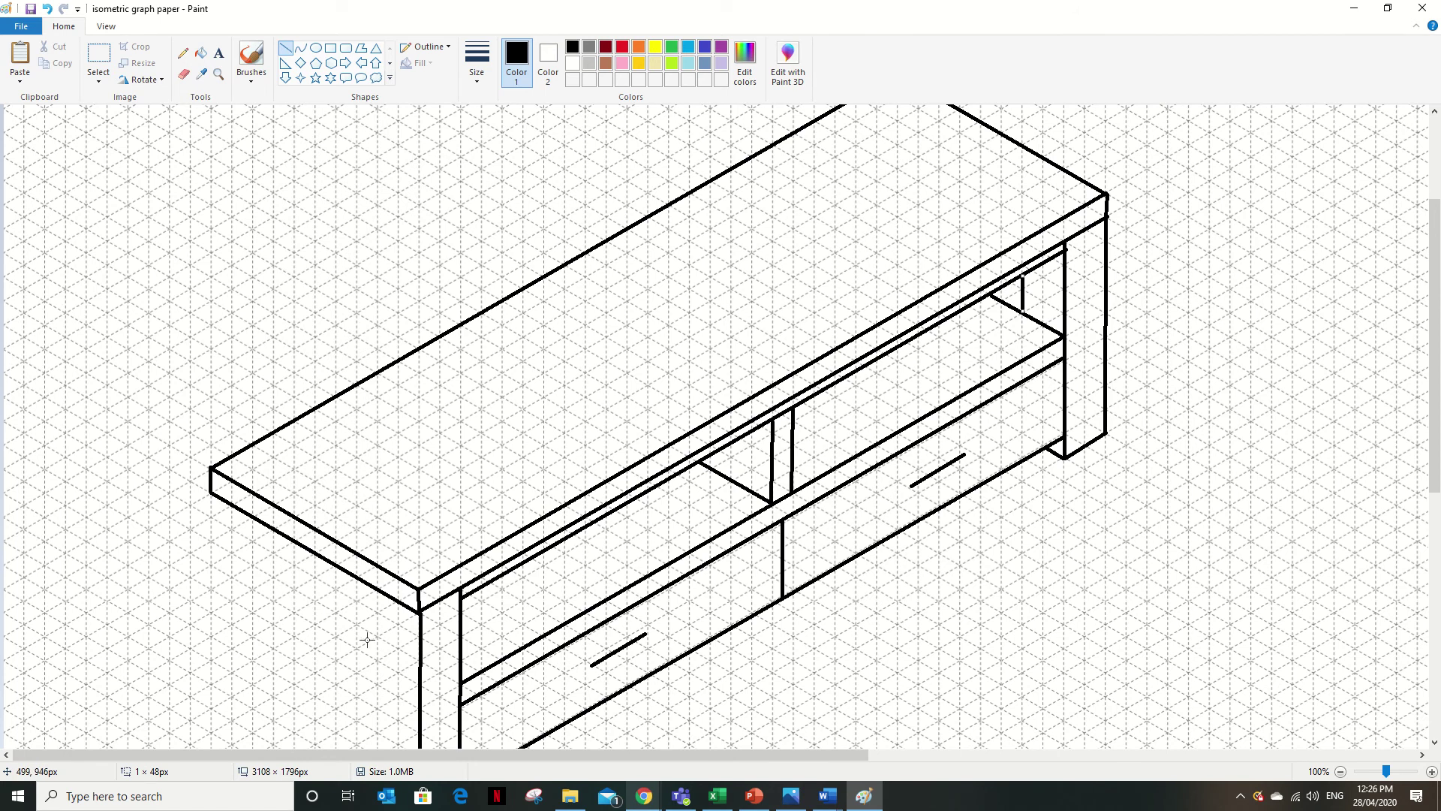
{"action": "left_click", "coordinate": [1011, 289]}
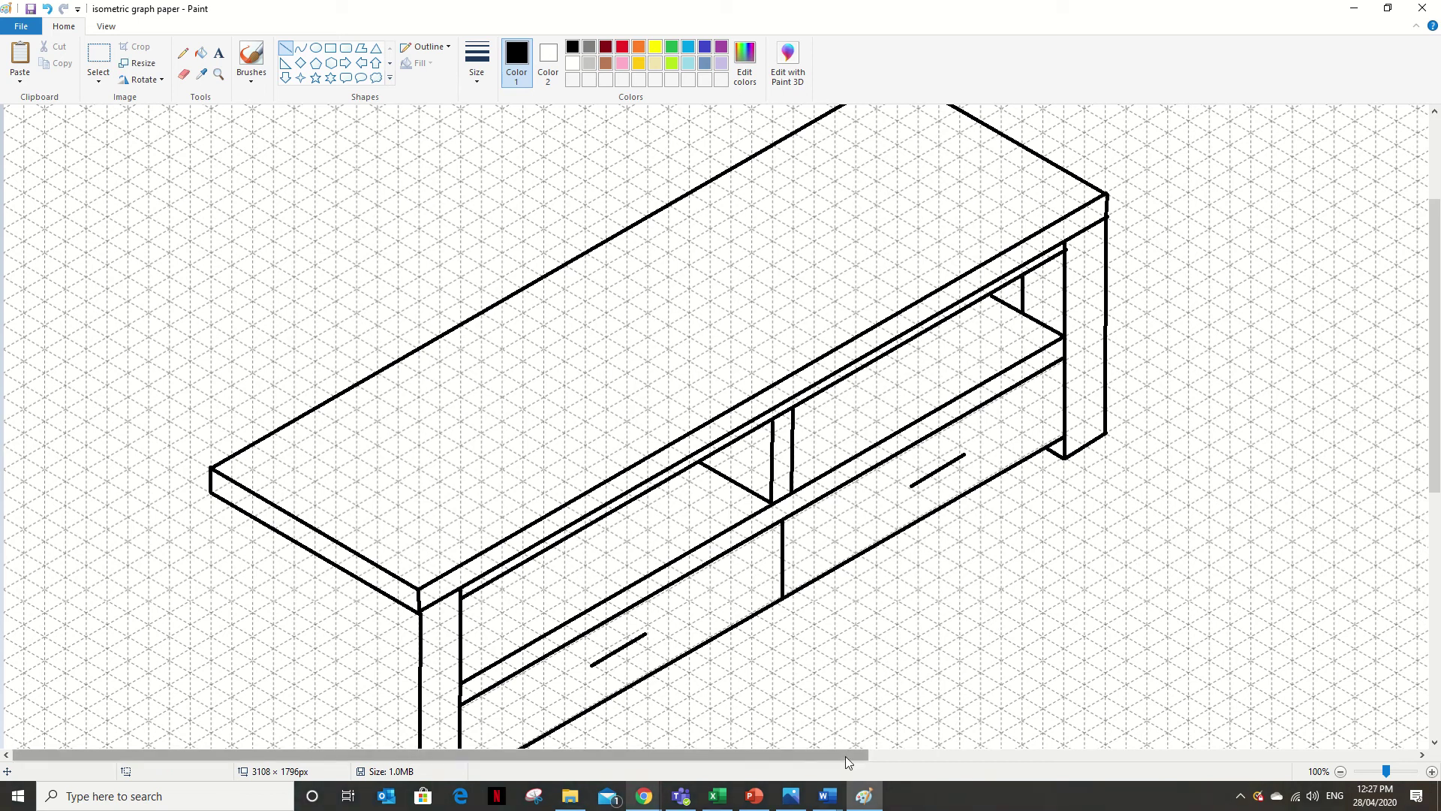
Draw the edges of the left end's back leg and front corner leg with straight lines
{"action": "scroll", "coordinate": [1100, 537], "scroll_direction": "down", "scroll_amount": 4}
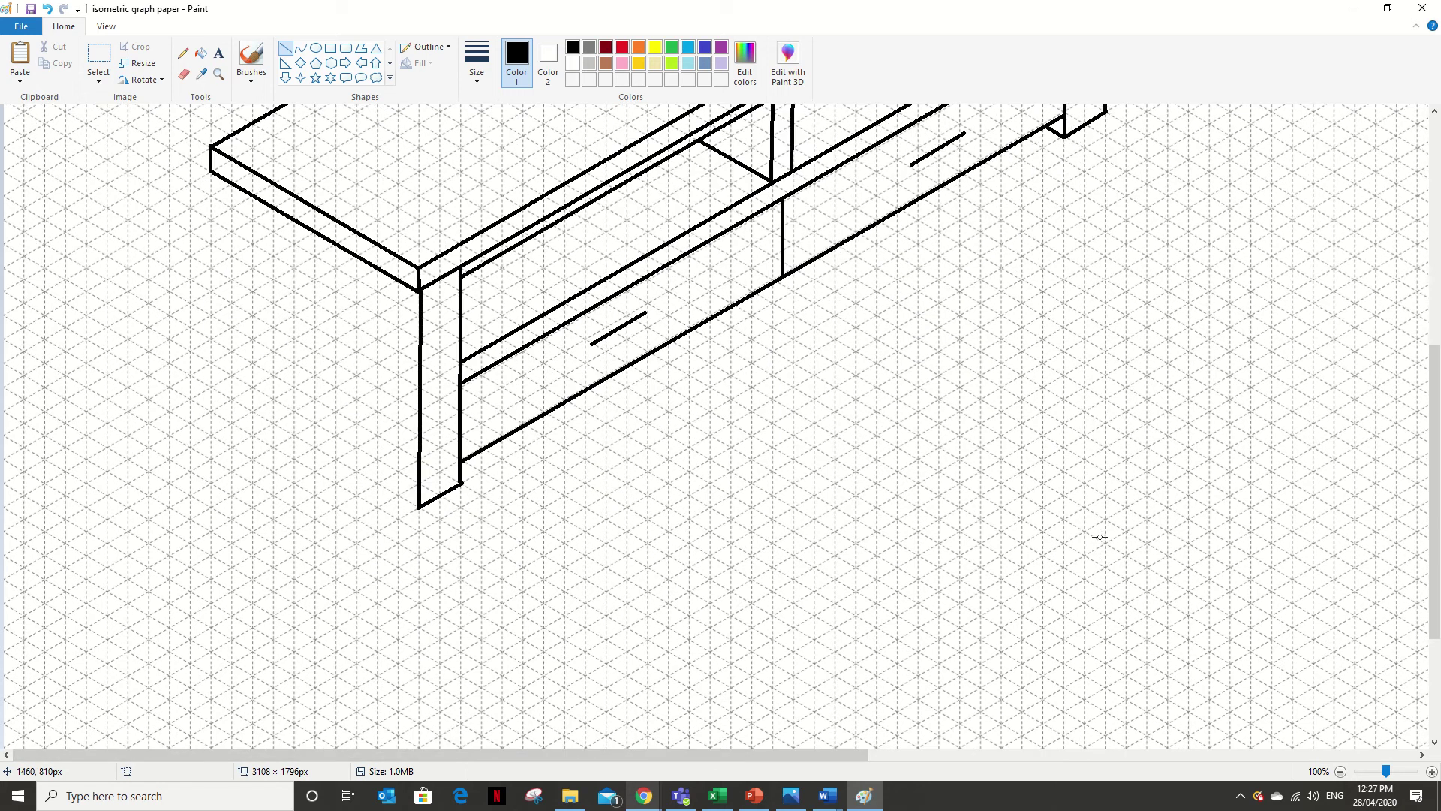
{"action": "scroll", "coordinate": [1100, 536], "scroll_direction": "up", "scroll_amount": 2}
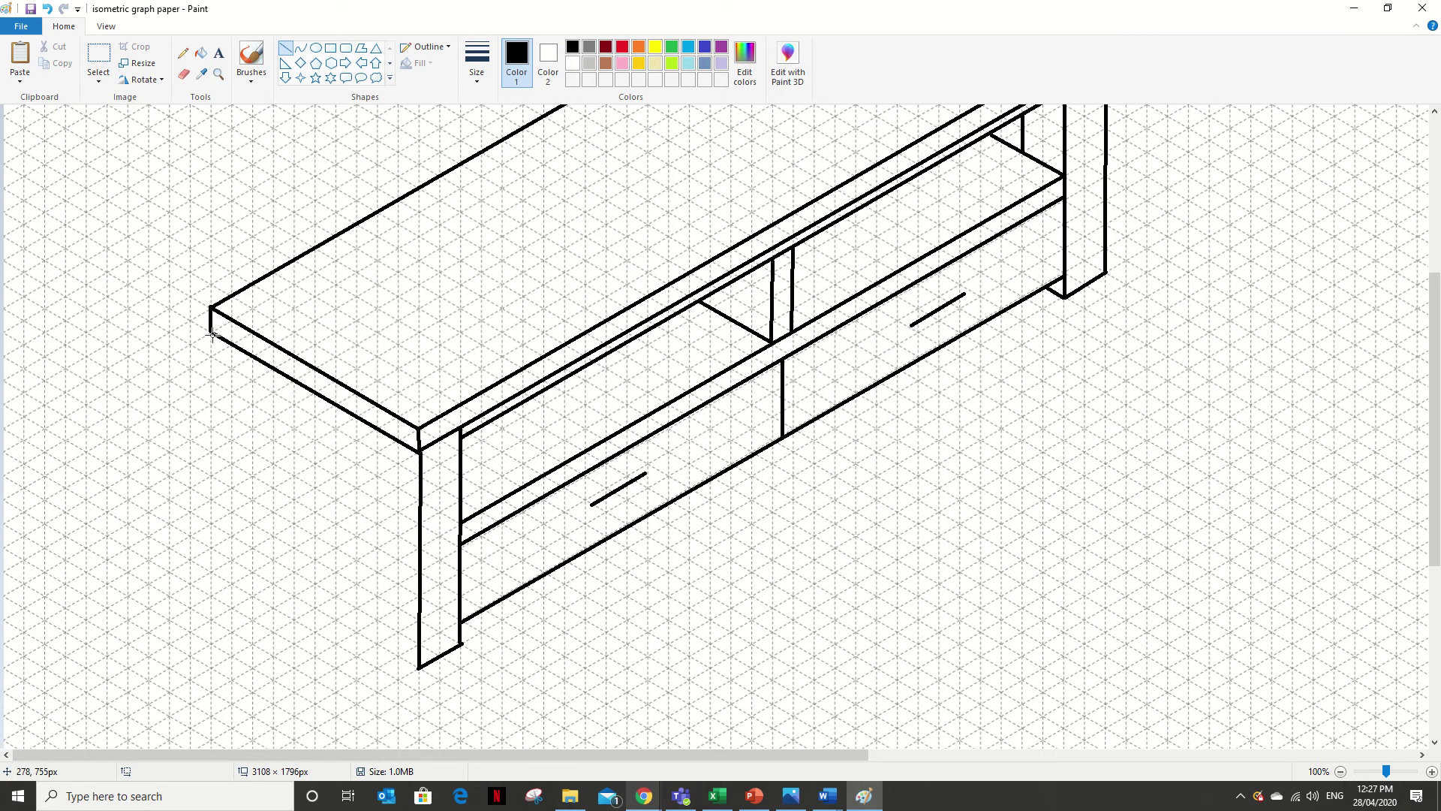
{"action": "mouse_move", "coordinate": [211, 334]}
{"action": "left_mouse_down"}
{"action": "mouse_move", "coordinate": [303, 552]}
{"action": "mouse_move", "coordinate": [215, 597]}
{"action": "mouse_move", "coordinate": [454, 670]}
{"action": "mouse_move", "coordinate": [420, 647]}
{"action": "mouse_move", "coordinate": [392, 660]}
{"action": "mouse_move", "coordinate": [225, 578]}
{"action": "mouse_move", "coordinate": [209, 548]}
{"action": "mouse_move", "coordinate": [253, 574]}
{"action": "mouse_move", "coordinate": [251, 356]}
{"action": "left_mouse_up"}
{"action": "left_click", "coordinate": [261, 552]}
{"action": "left_click", "coordinate": [313, 546]}
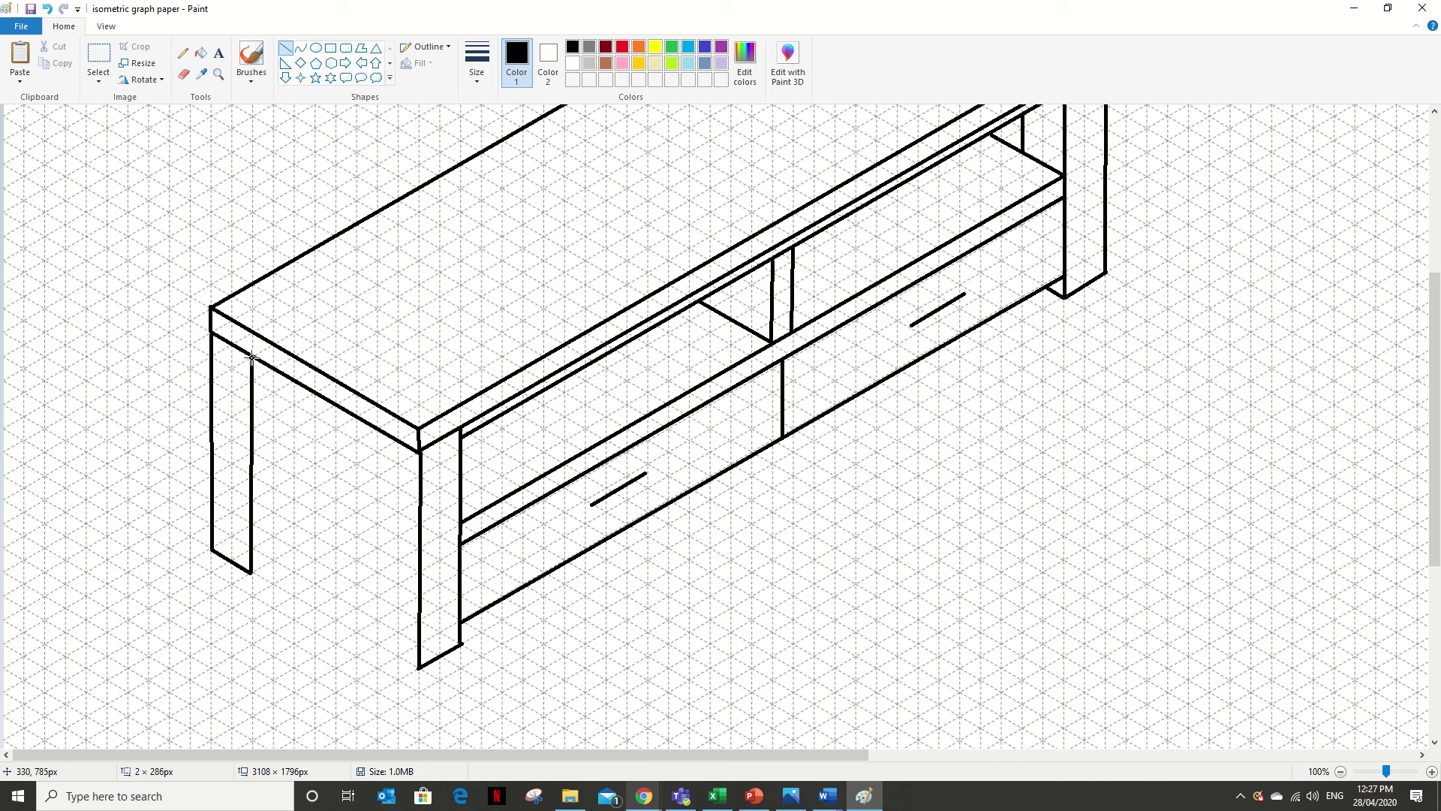
{"action": "left_click", "coordinate": [298, 580]}
{"action": "left_click_drag", "start_coordinate": [419, 667], "coordinate": [378, 643]}
{"action": "left_click", "coordinate": [335, 600]}
{"action": "left_click_drag", "start_coordinate": [377, 643], "coordinate": [378, 431]}
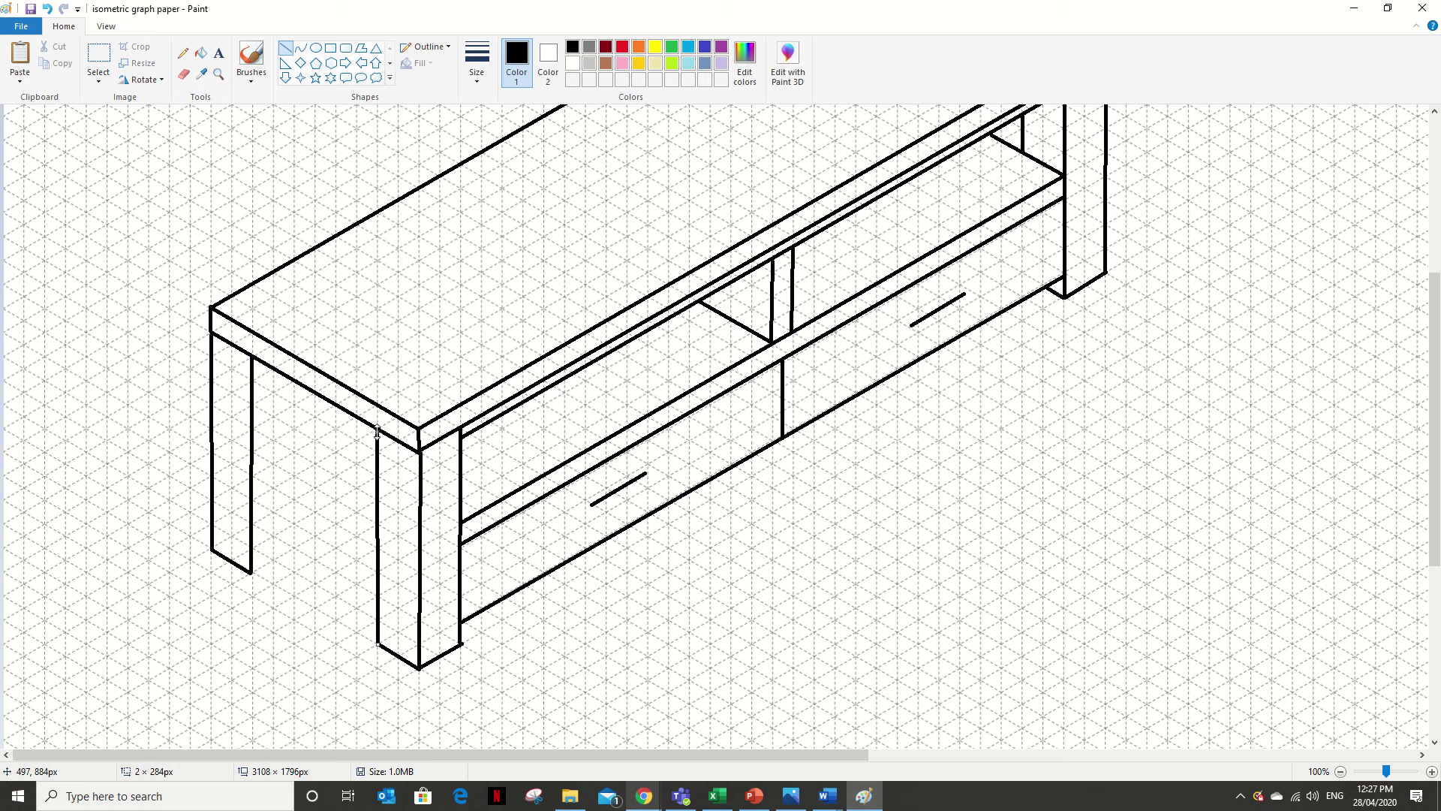
{"action": "left_click", "coordinate": [315, 589]}
Join the two legs with a bottom line and a rail across the left side
{"action": "left_click_drag", "start_coordinate": [377, 621], "coordinate": [251, 549]}
{"action": "left_click", "coordinate": [515, 547]}
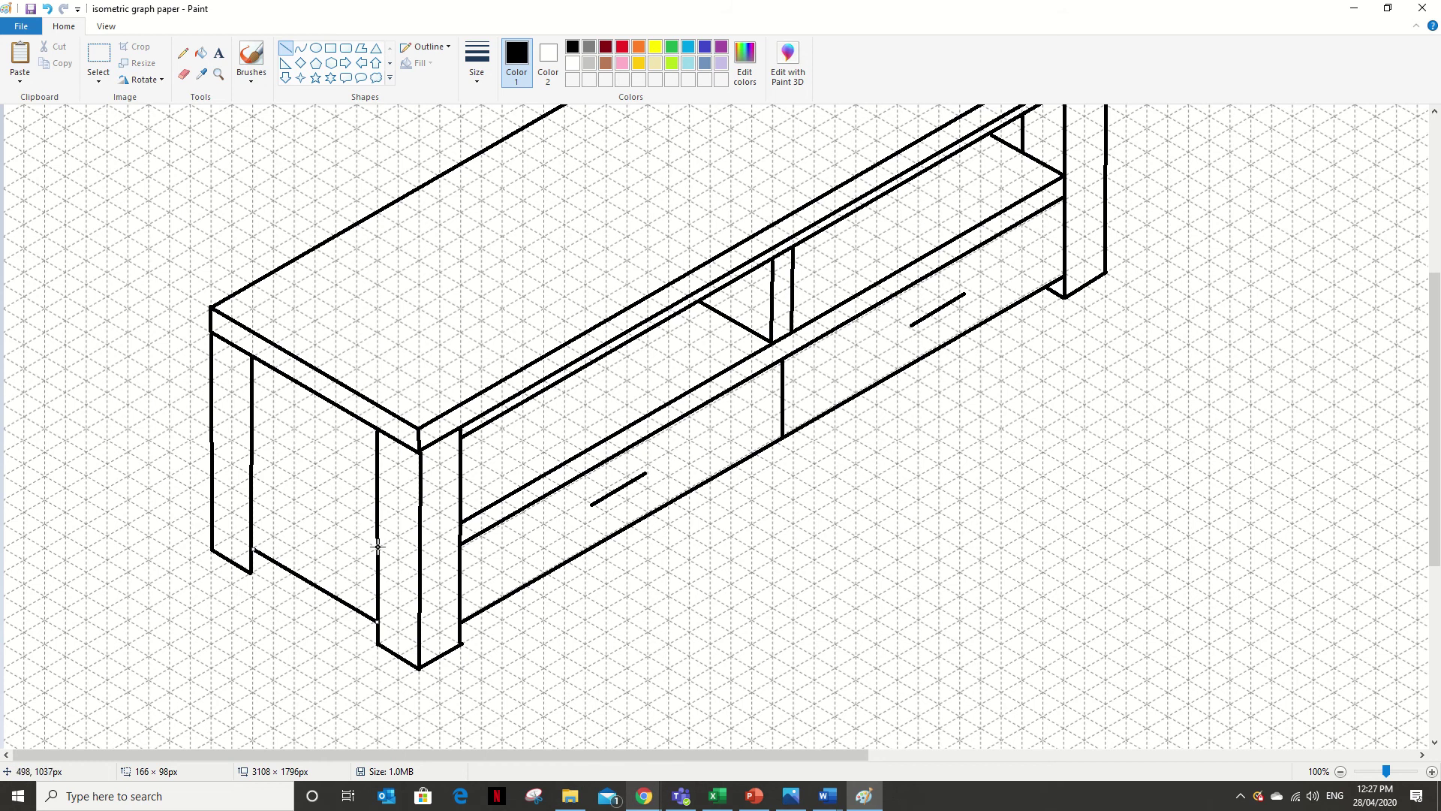
{"action": "left_click_drag", "start_coordinate": [378, 545], "coordinate": [252, 473]}
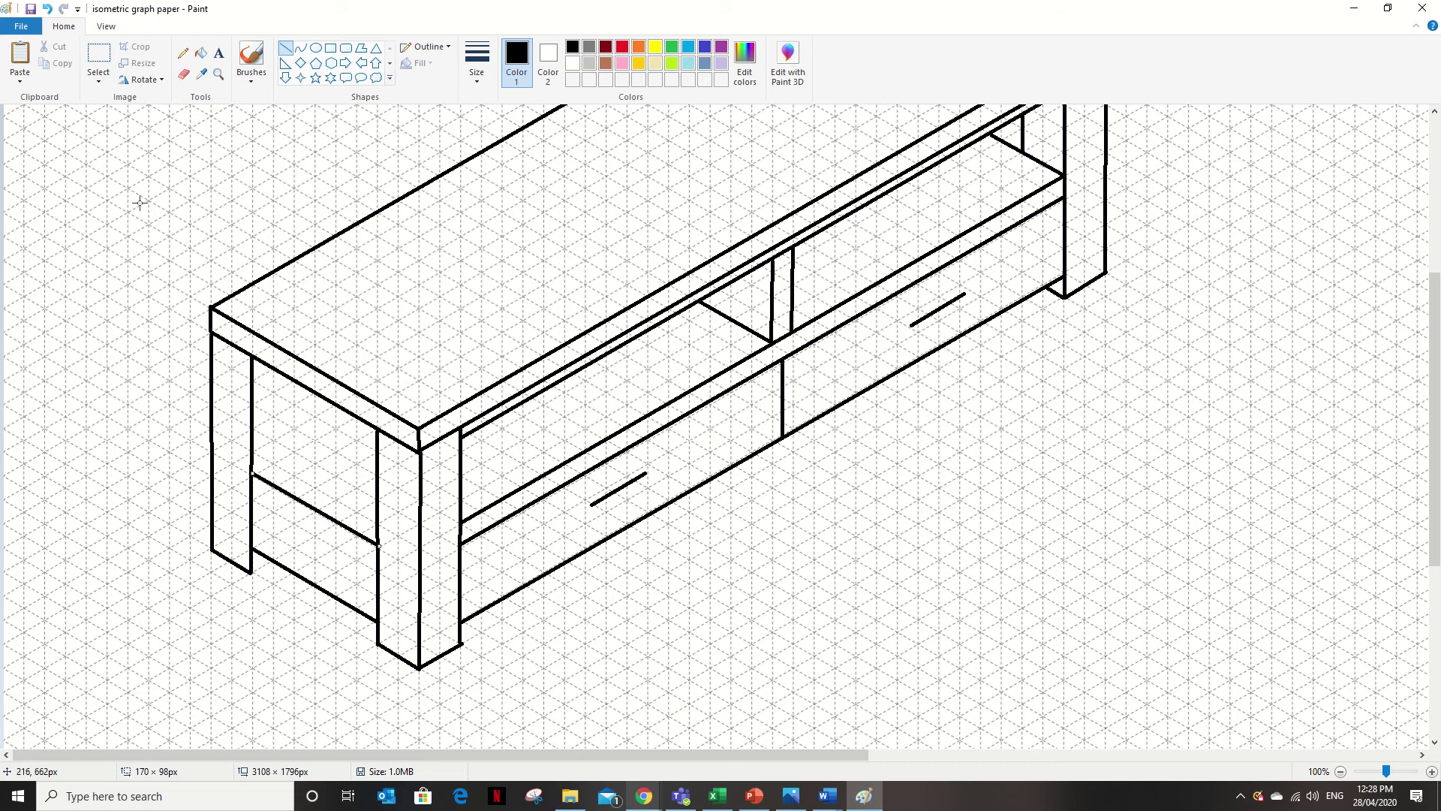
Undo the rail and the side's bottom line, then draw the left leg's inner edge
{"action": "left_click", "coordinate": [47, 10]}
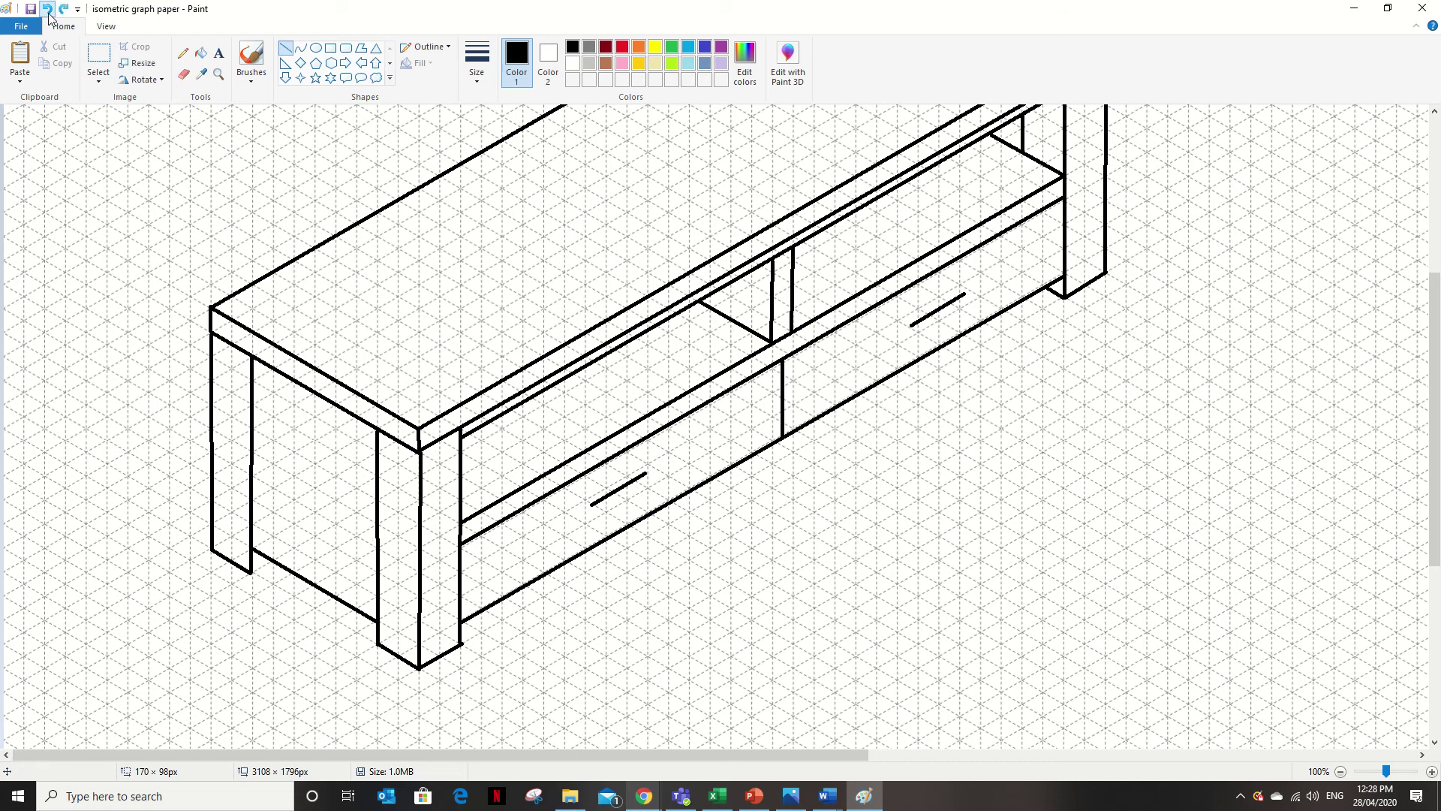
{"action": "left_click", "coordinate": [47, 10]}
{"action": "mouse_move", "coordinate": [255, 569]}
{"action": "left_mouse_down"}
{"action": "mouse_move", "coordinate": [293, 550]}
{"action": "mouse_move", "coordinate": [293, 382]}
{"action": "left_mouse_up"}
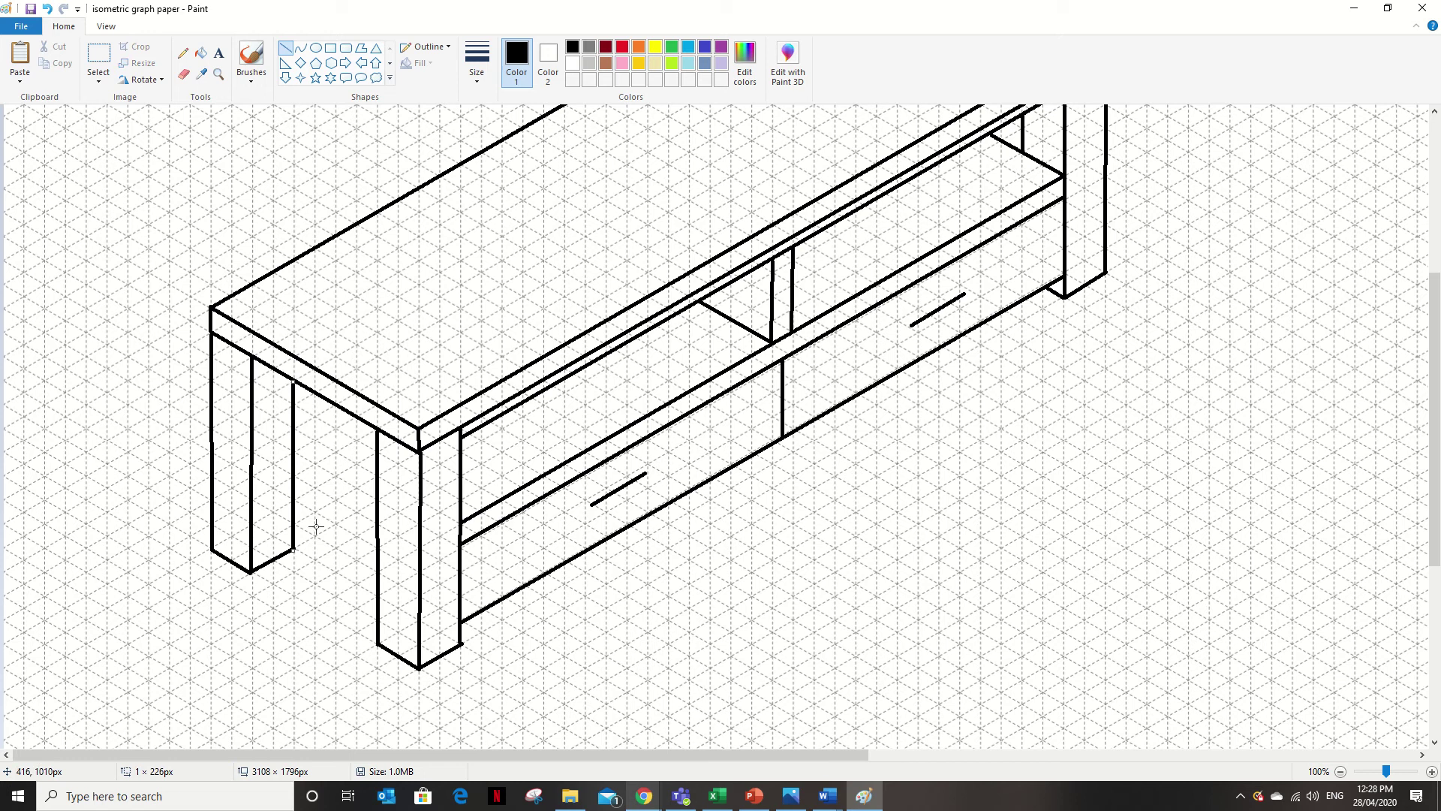
{"action": "left_click", "coordinate": [316, 526]}
Outline the inset side panel's bottom, diagonal and vertical edges between the legs
{"action": "left_click_drag", "start_coordinate": [377, 595], "coordinate": [294, 549]}
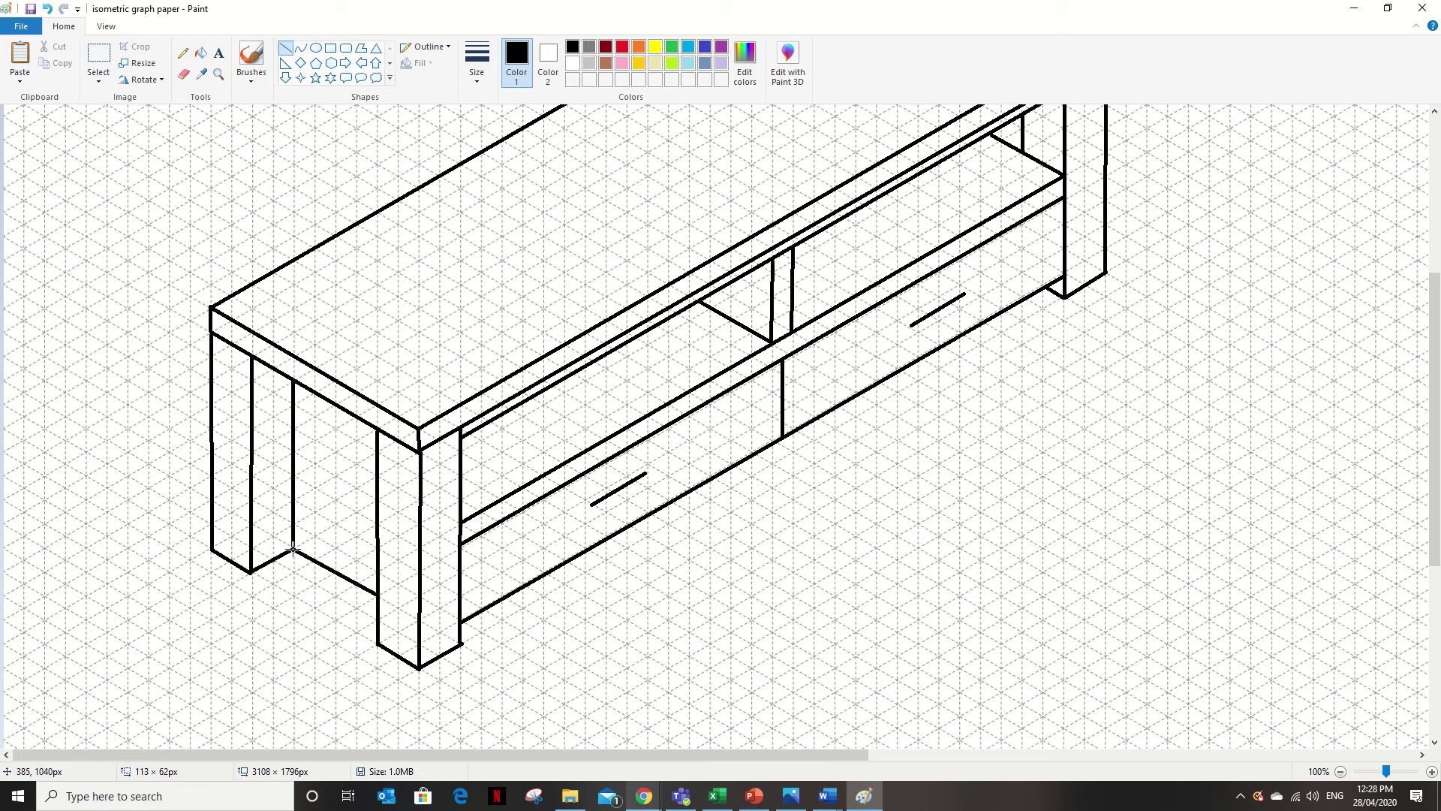
{"action": "left_click_drag", "start_coordinate": [294, 550], "coordinate": [275, 538]}
{"action": "mouse_move", "coordinate": [275, 538]}
{"action": "left_mouse_down"}
{"action": "mouse_move", "coordinate": [275, 463]}
{"action": "mouse_move", "coordinate": [376, 519]}
{"action": "left_mouse_up"}
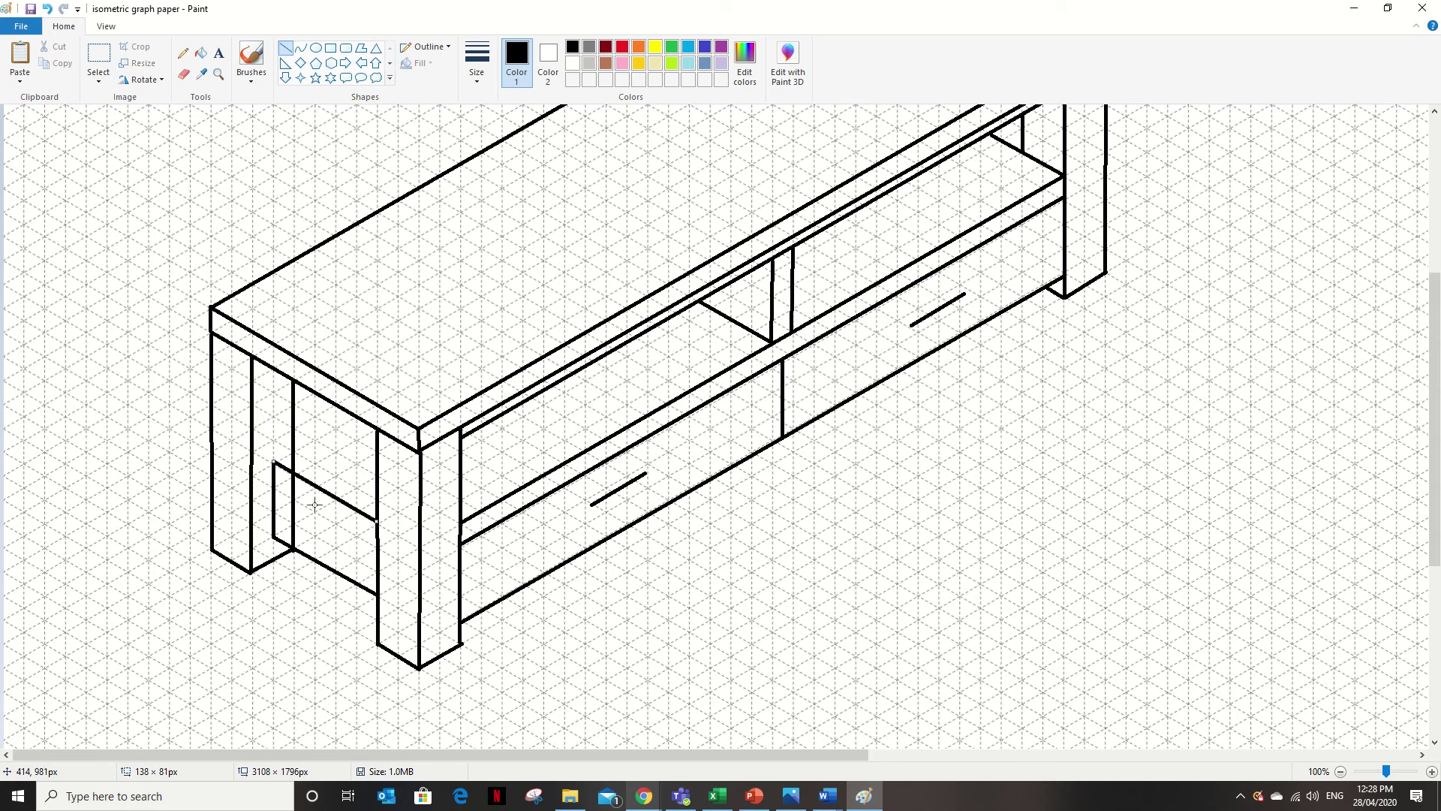
{"action": "left_click", "coordinate": [275, 441]}
{"action": "left_click_drag", "start_coordinate": [274, 462], "coordinate": [377, 498]}
{"action": "left_click", "coordinate": [280, 436]}
{"action": "left_click", "coordinate": [352, 440]}
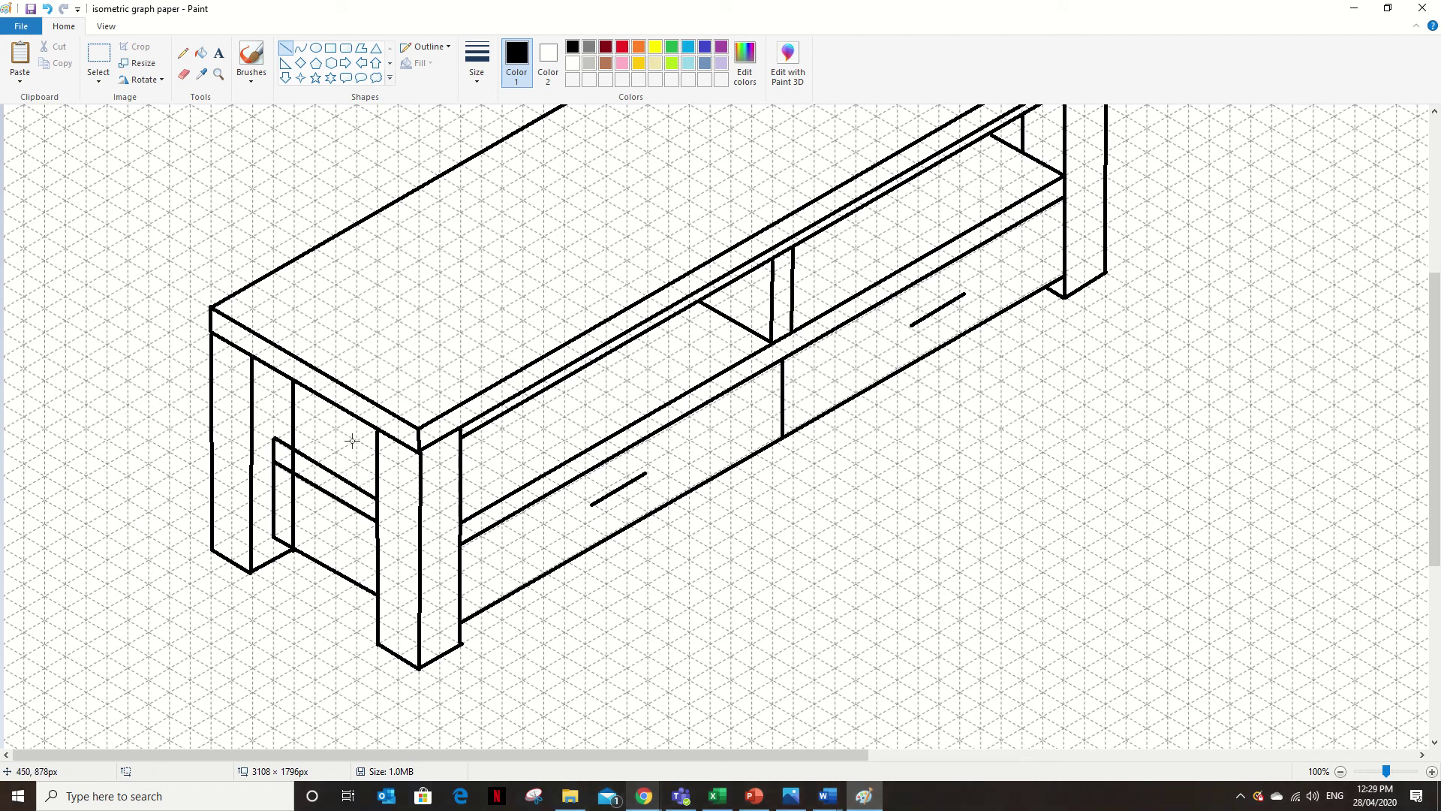
{"action": "left_click_drag", "start_coordinate": [275, 438], "coordinate": [272, 367]}
{"action": "mouse_move", "coordinate": [275, 437]}
{"action": "left_mouse_down"}
{"action": "mouse_move", "coordinate": [289, 434]}
{"action": "mouse_move", "coordinate": [287, 527]}
{"action": "mouse_move", "coordinate": [273, 537]}
{"action": "left_mouse_up"}
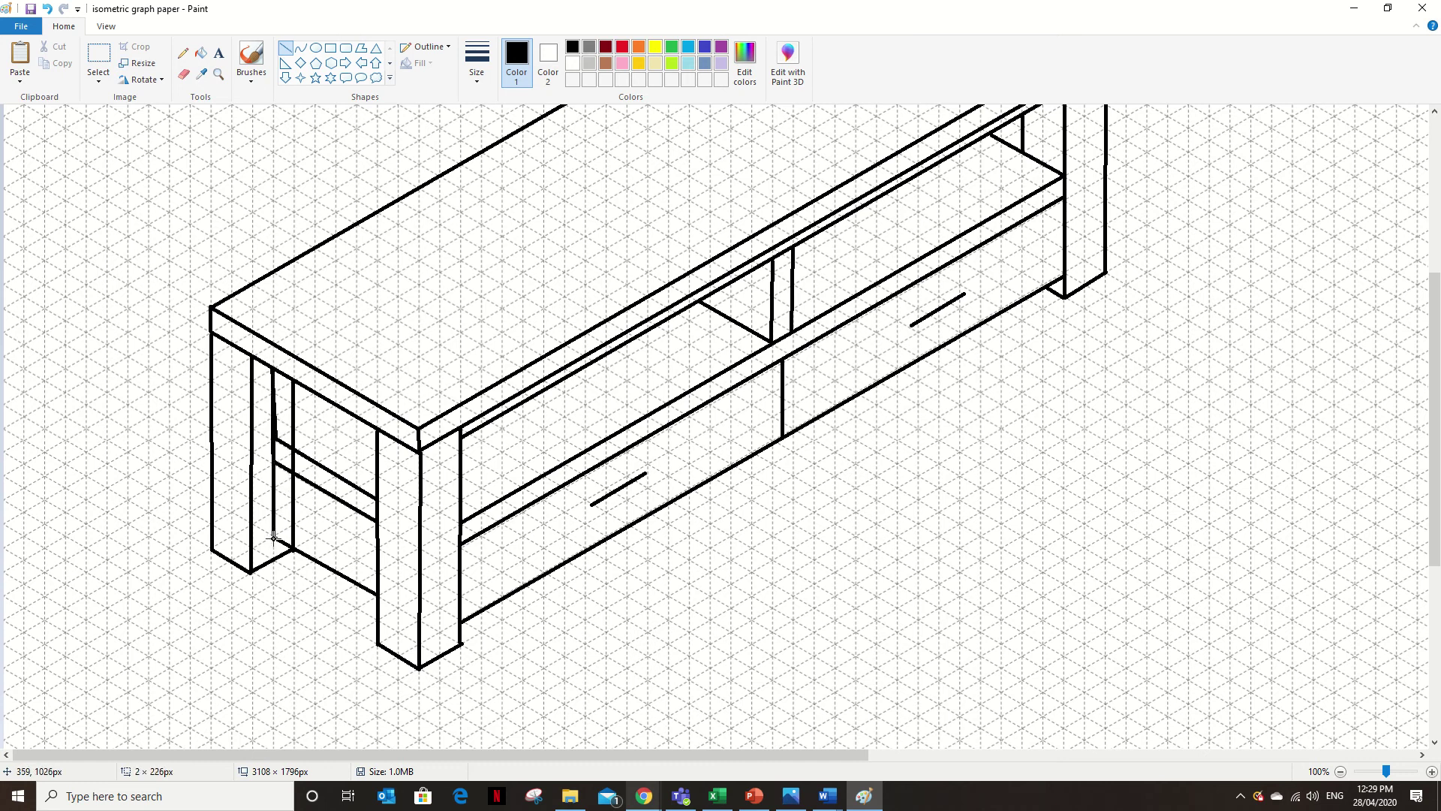
{"action": "left_click", "coordinate": [329, 456]}
{"action": "mouse_move", "coordinate": [378, 605]}
{"action": "left_mouse_down"}
{"action": "mouse_move", "coordinate": [254, 542]}
{"action": "mouse_move", "coordinate": [259, 365]}
{"action": "left_mouse_up"}
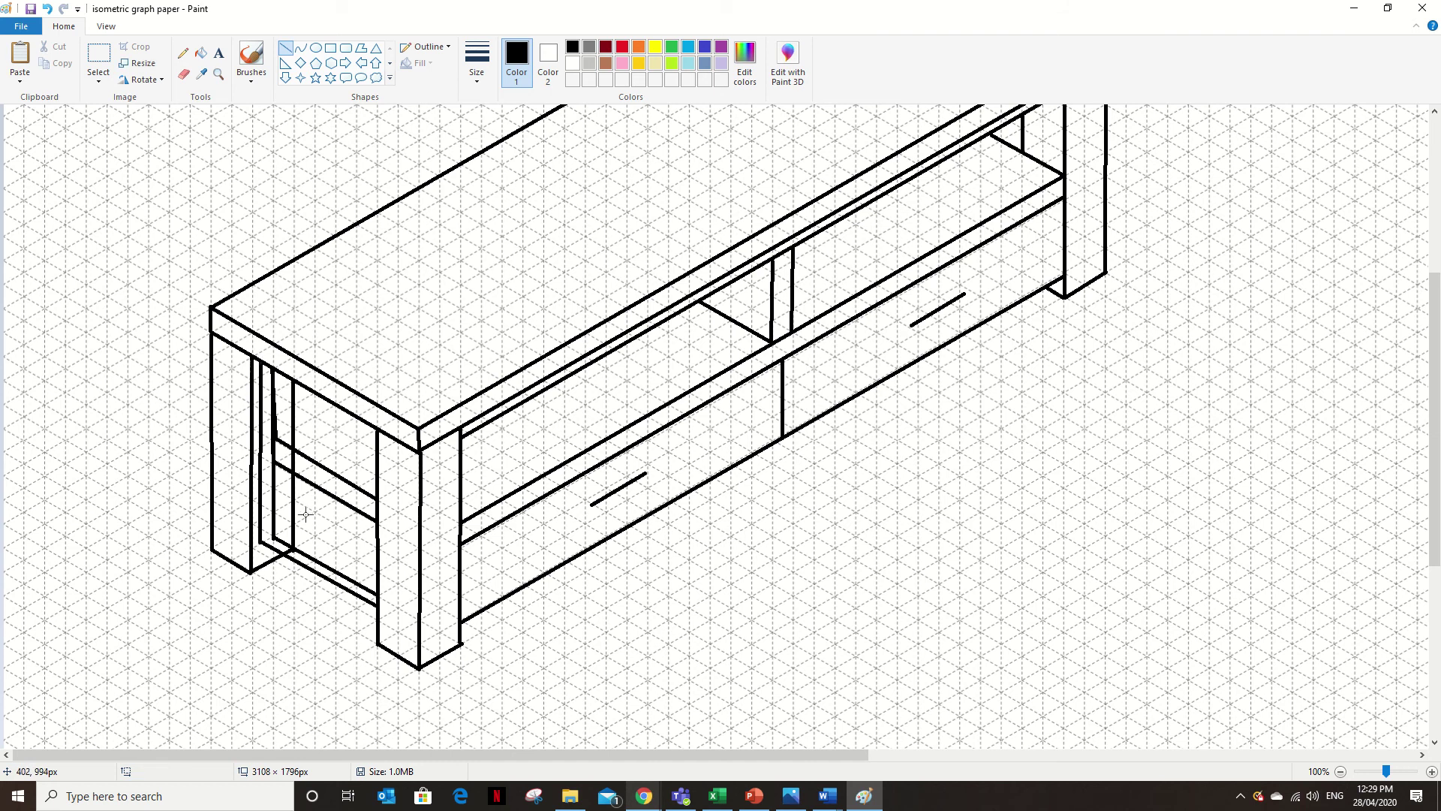
{"action": "left_click", "coordinate": [218, 73]}
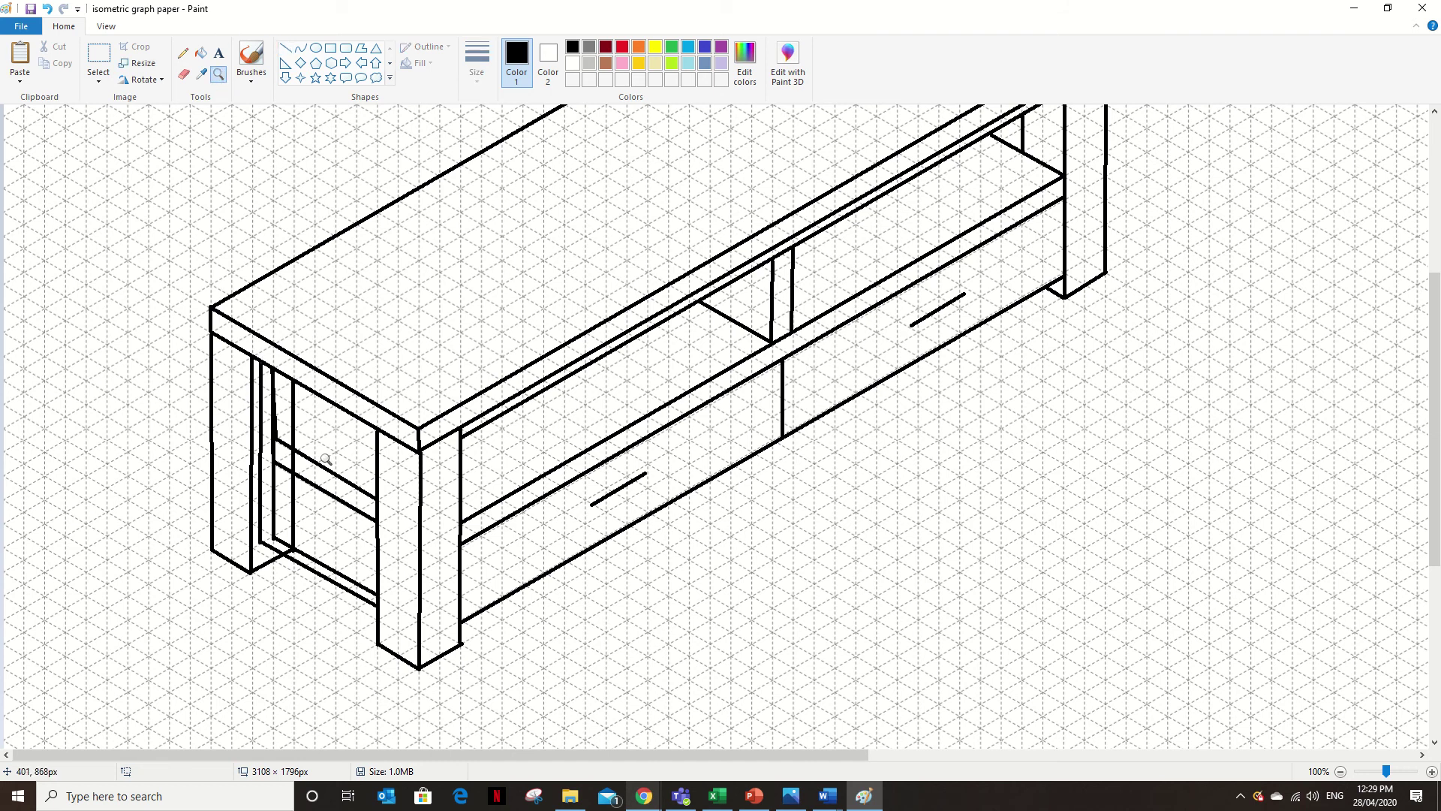
Zoom to 200% and erase the doubled and stray lines inside the side panel
{"action": "left_click", "coordinate": [329, 462]}
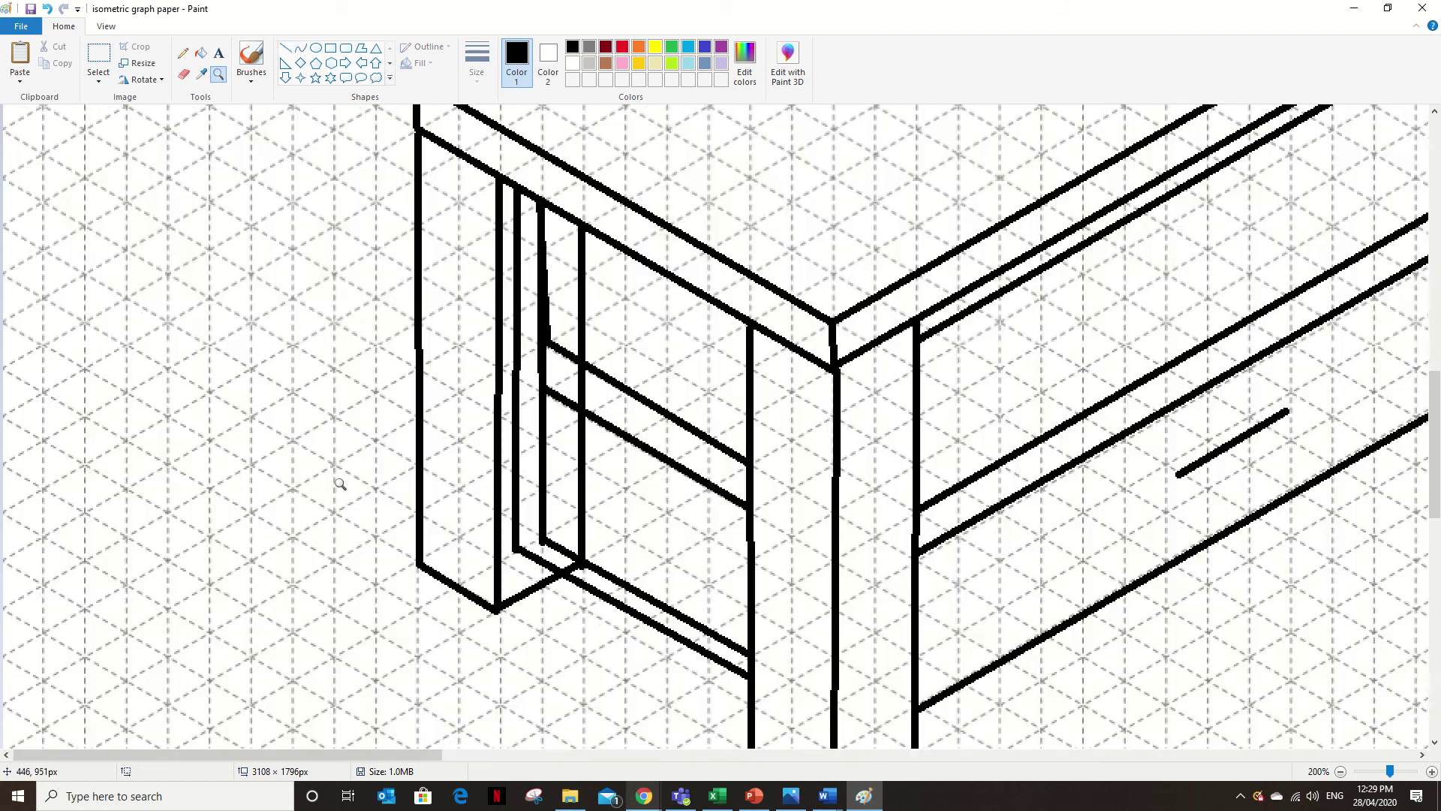
{"action": "left_click", "coordinate": [184, 73]}
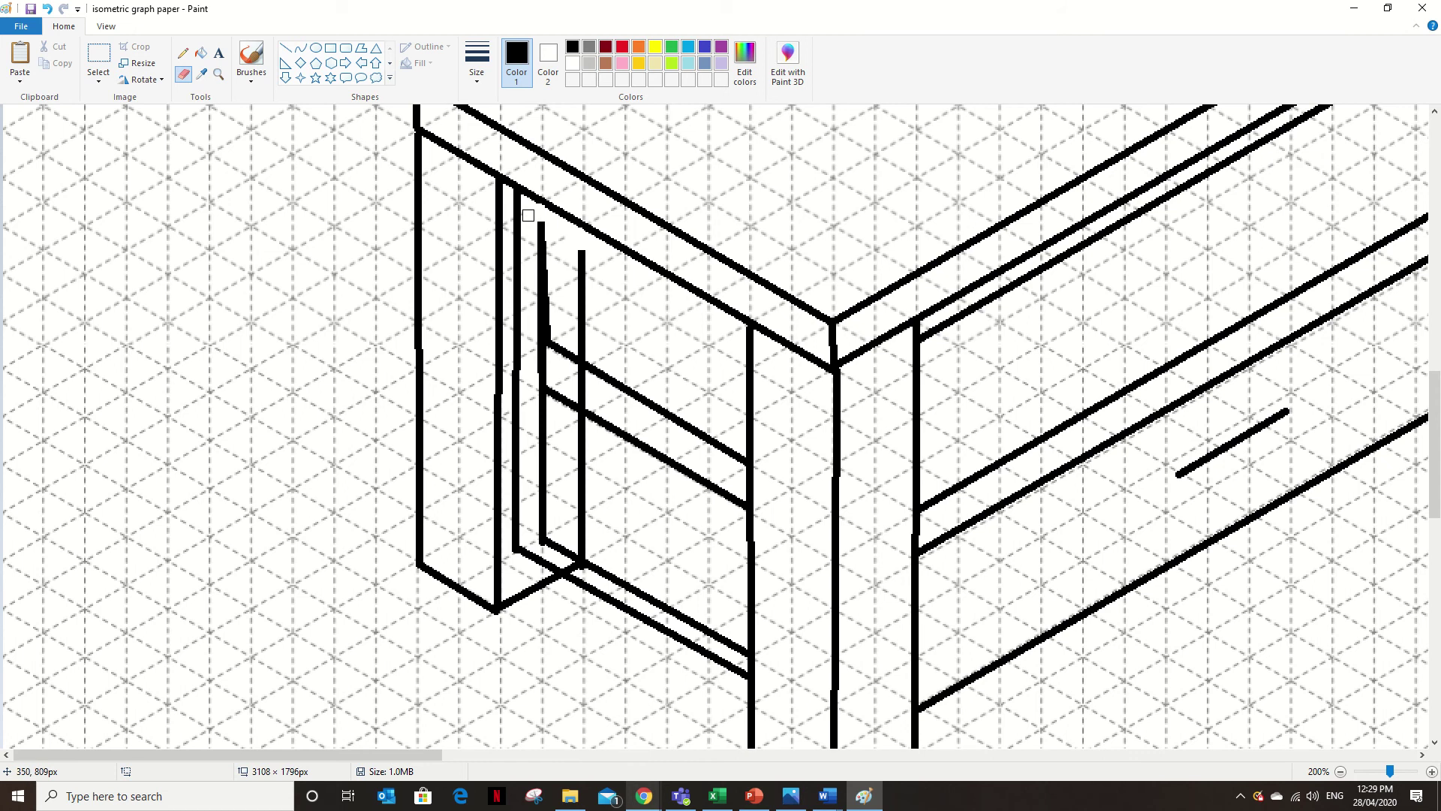
{"action": "left_click_drag", "start_coordinate": [528, 254], "coordinate": [525, 380]}
{"action": "left_click_drag", "start_coordinate": [749, 640], "coordinate": [742, 650]}
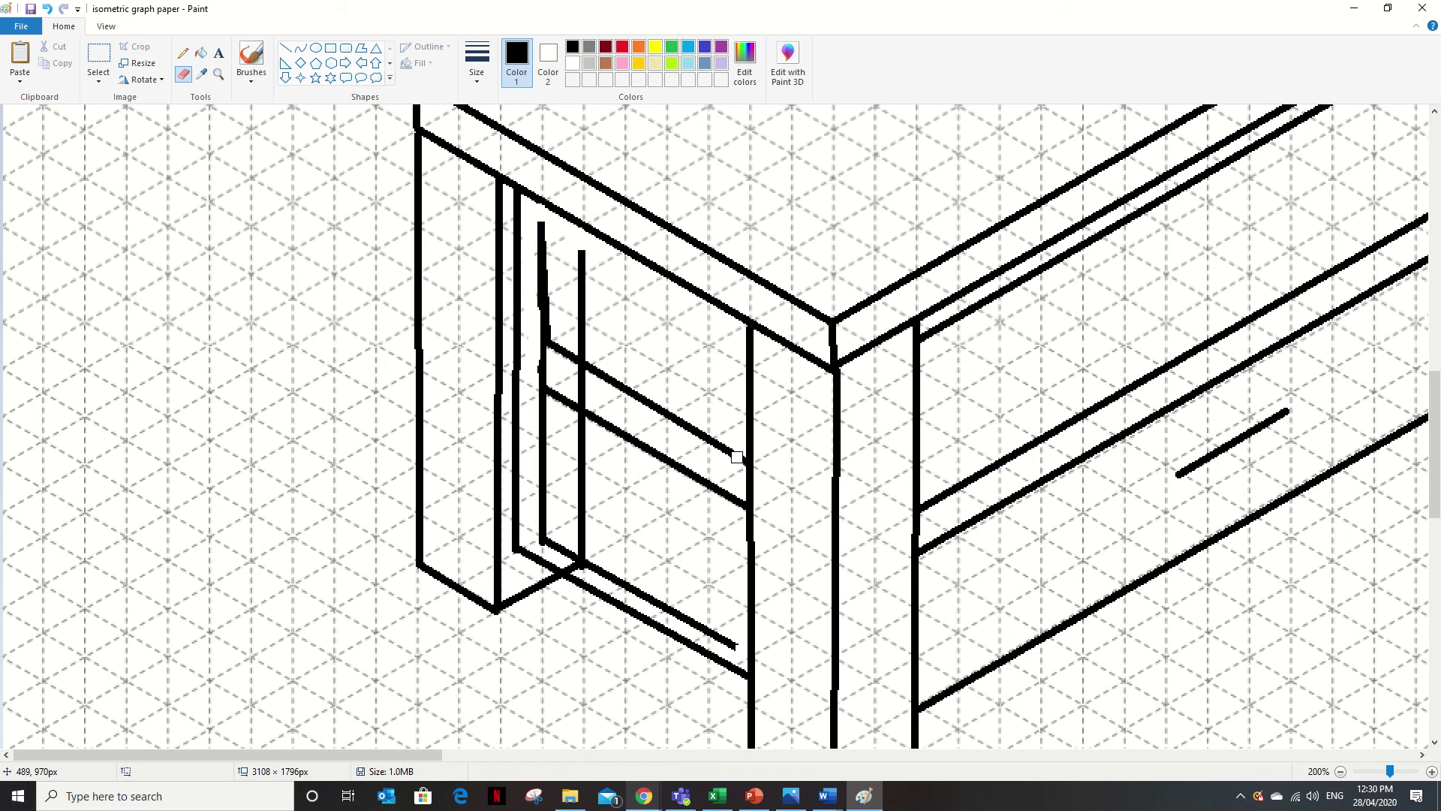
{"action": "left_click_drag", "start_coordinate": [741, 459], "coordinate": [734, 504]}
{"action": "mouse_move", "coordinate": [677, 6]}
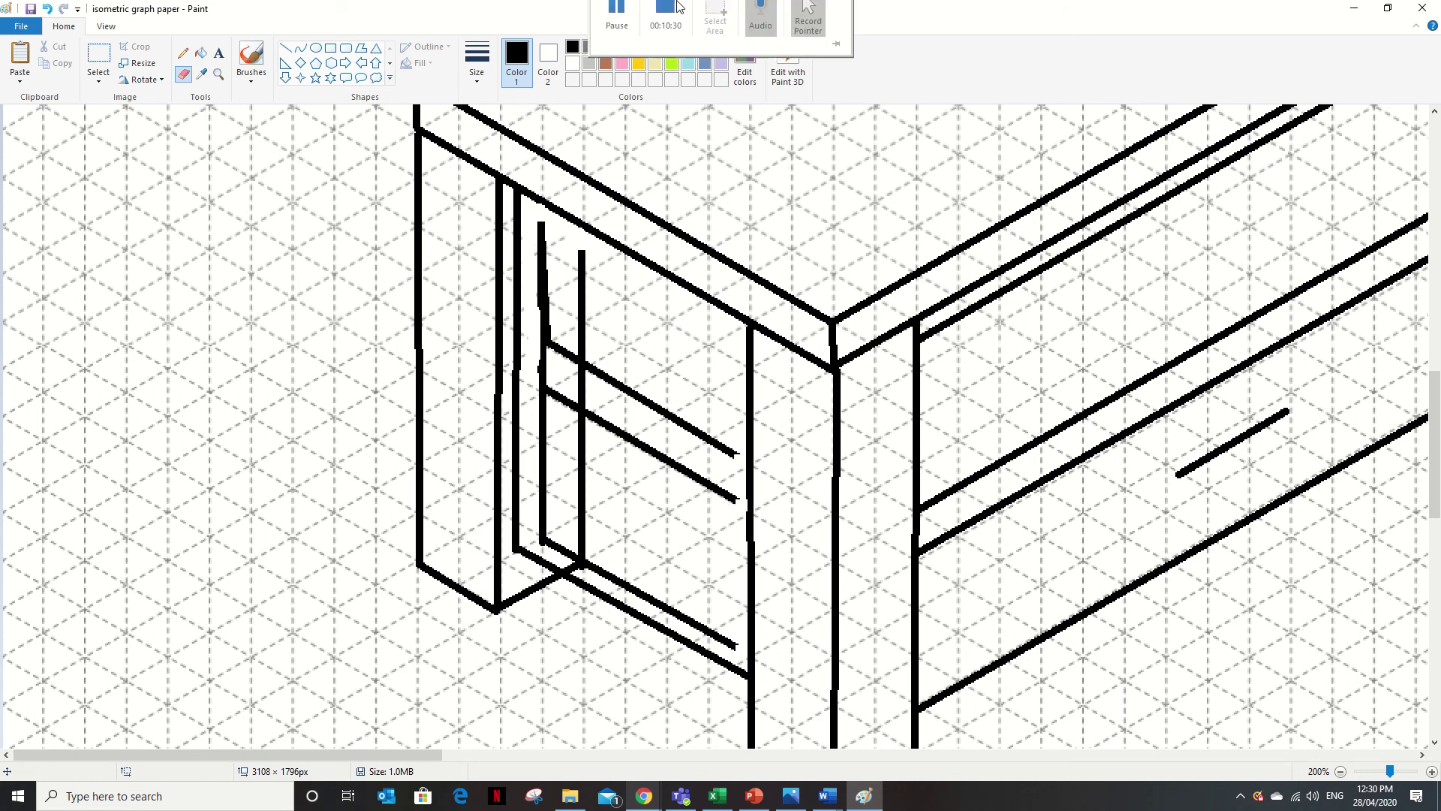
{"action": "left_click", "coordinate": [619, 34]}
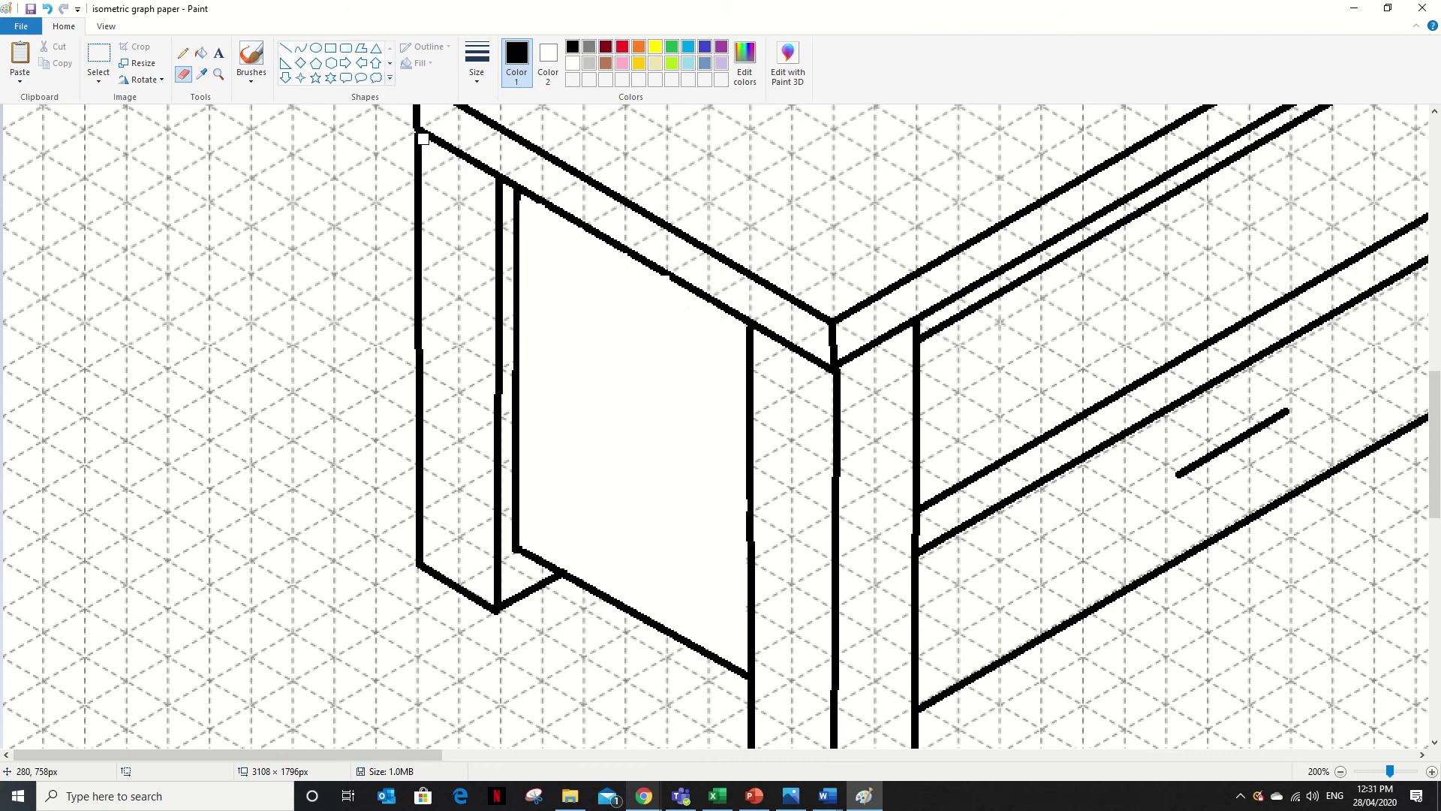
Redraw the side panel's top, left and right edges as straight lines
{"action": "left_click", "coordinate": [285, 49]}
{"action": "left_click_drag", "start_coordinate": [508, 180], "coordinate": [796, 348]}
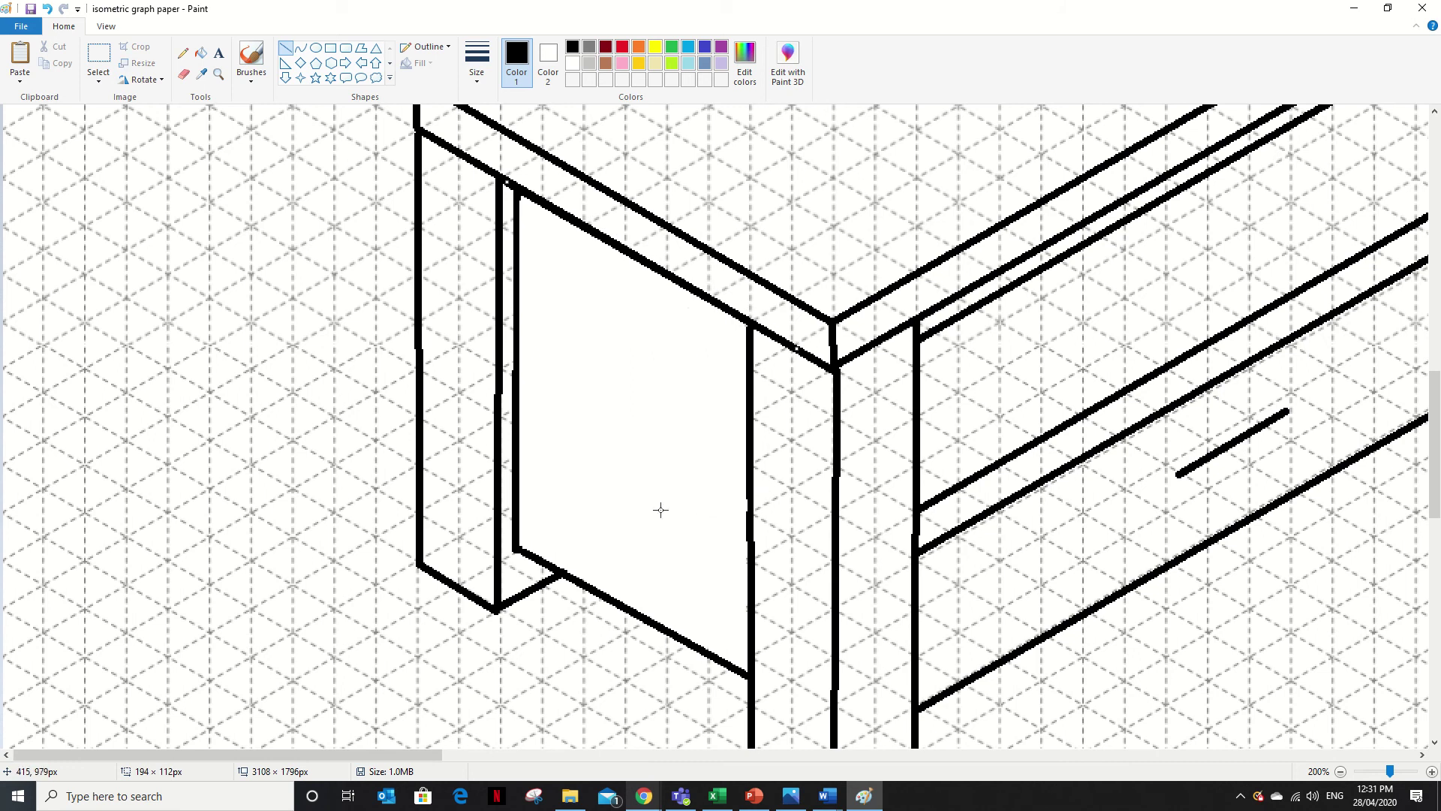
{"action": "left_click", "coordinate": [531, 268]}
{"action": "left_click_drag", "start_coordinate": [514, 184], "coordinate": [515, 519]}
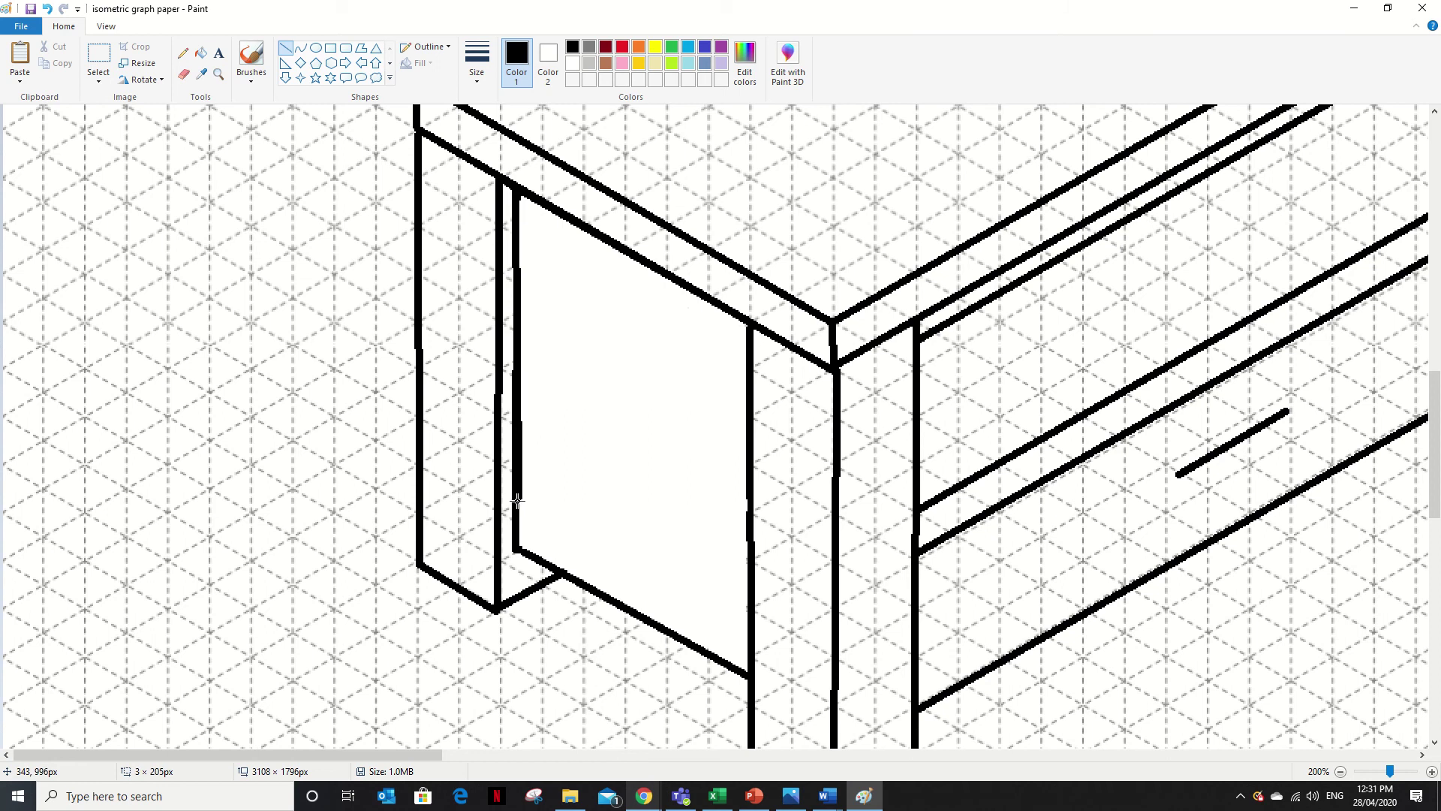
{"action": "left_click", "coordinate": [670, 600]}
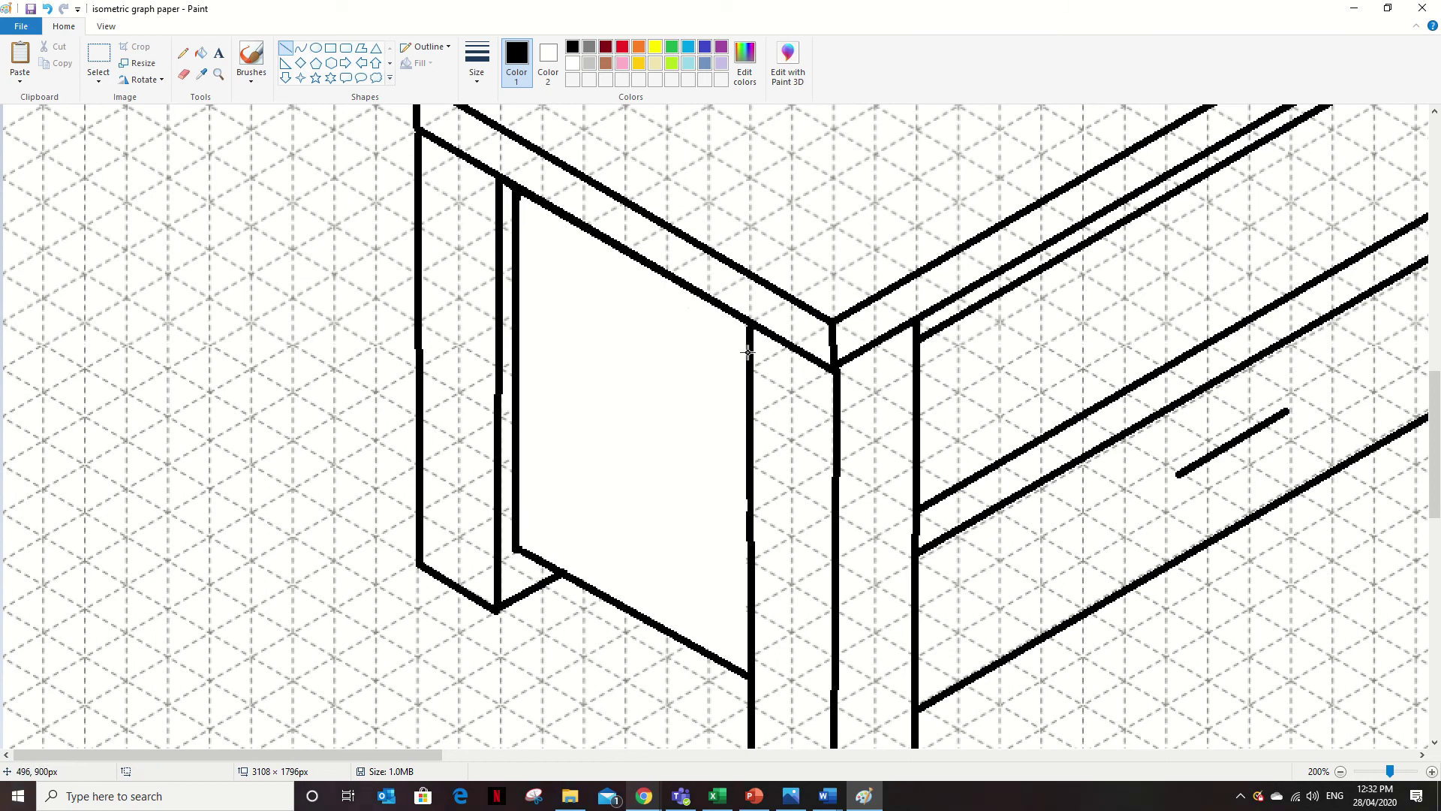
{"action": "left_click_drag", "start_coordinate": [748, 350], "coordinate": [749, 677]}
{"action": "left_click", "coordinate": [631, 408]}
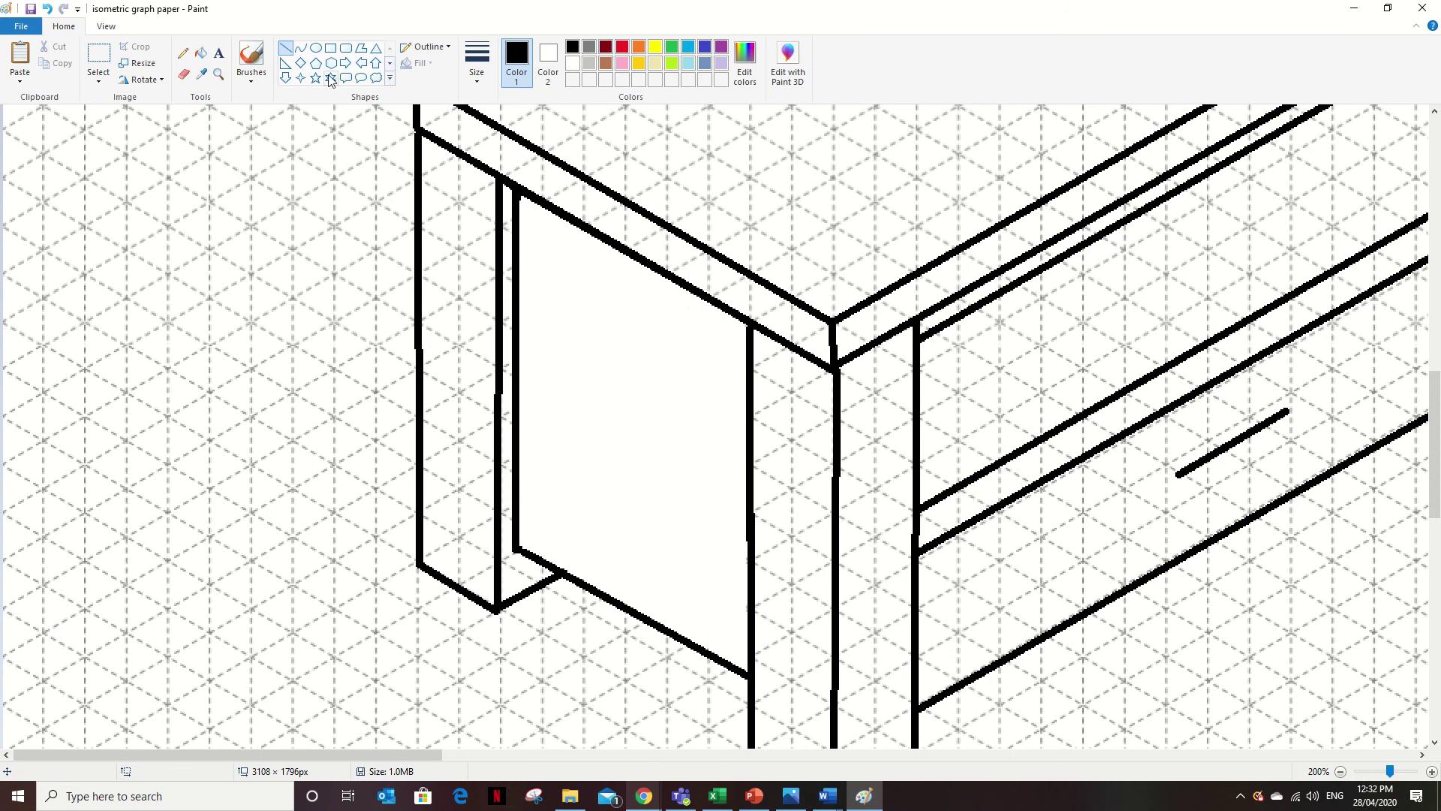
Zoom out to 50% to see the whole TV unit, and get ready to fill in brown
{"action": "left_click", "coordinate": [219, 74]}
{"action": "right_click", "coordinate": [699, 330]}
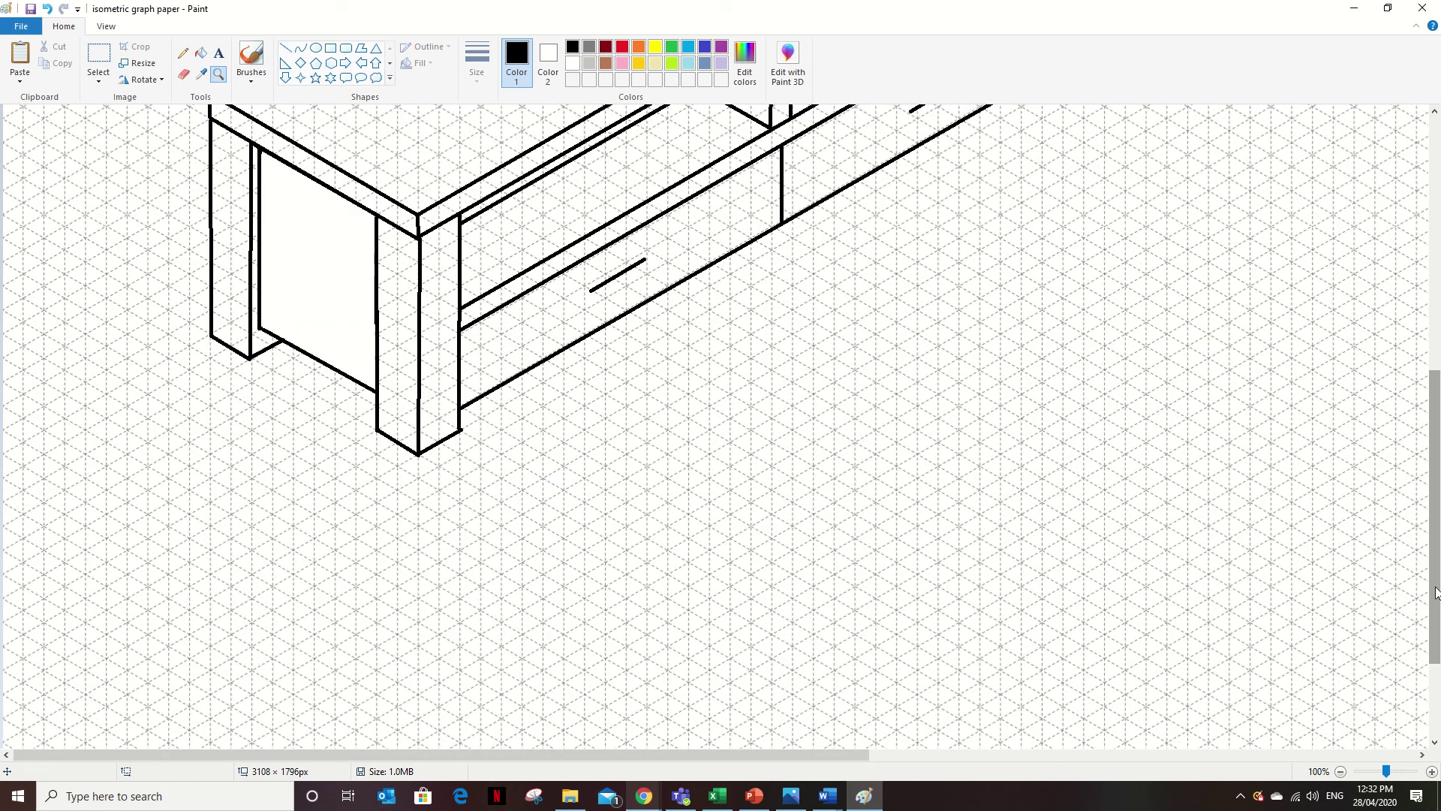
{"action": "left_click_drag", "start_coordinate": [1439, 586], "coordinate": [1439, 495]}
{"action": "right_click", "coordinate": [595, 320]}
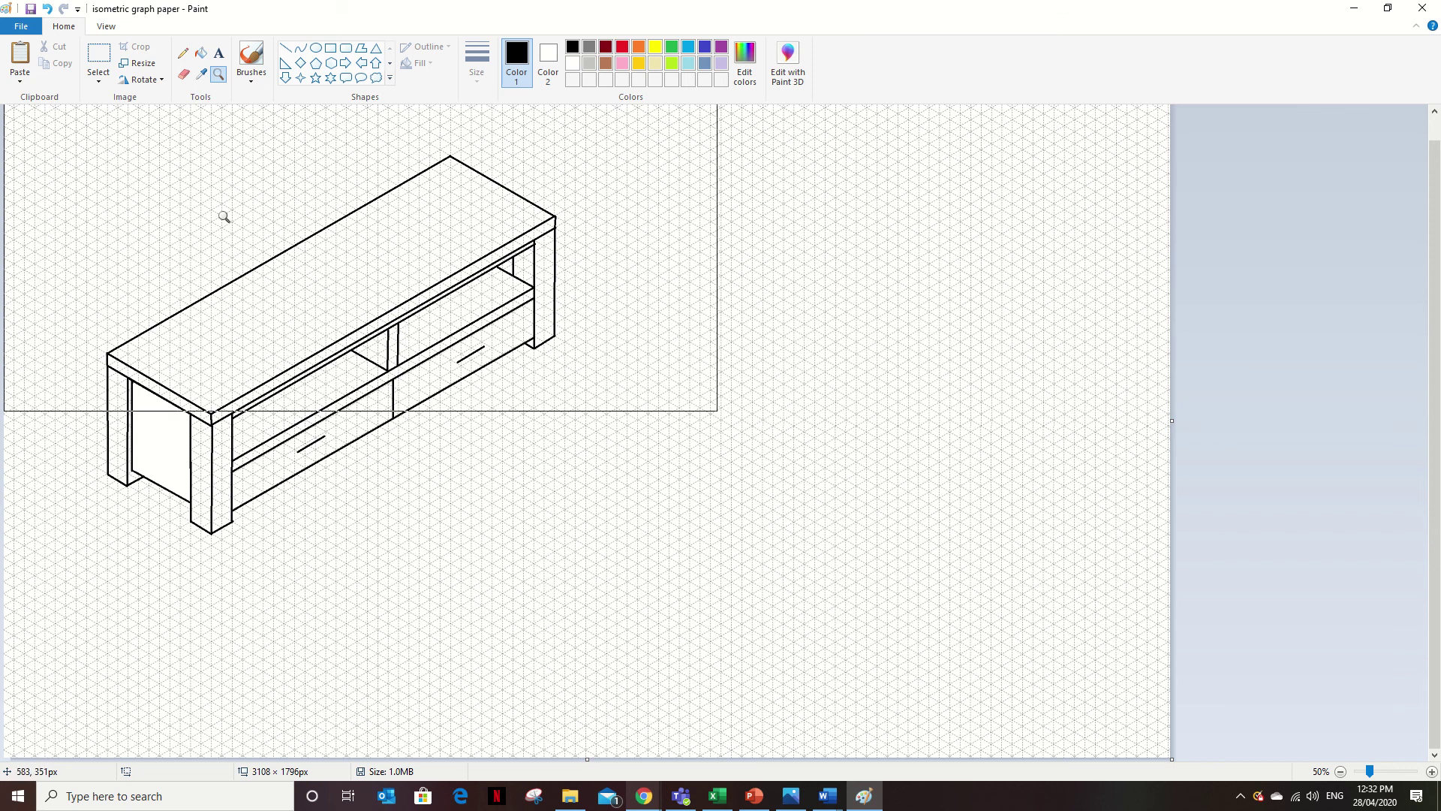
{"action": "left_click", "coordinate": [606, 61]}
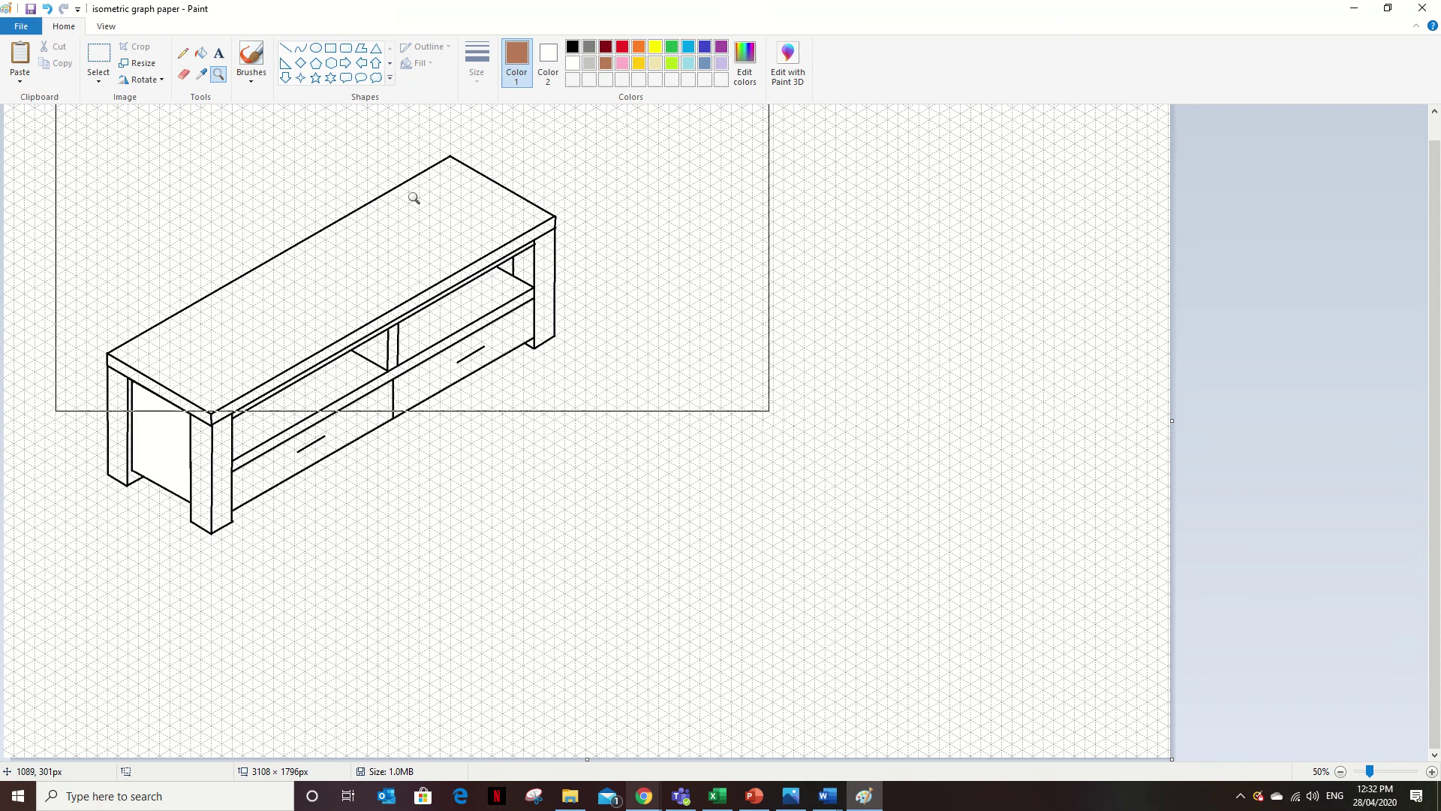
{"action": "left_click", "coordinate": [200, 53]}
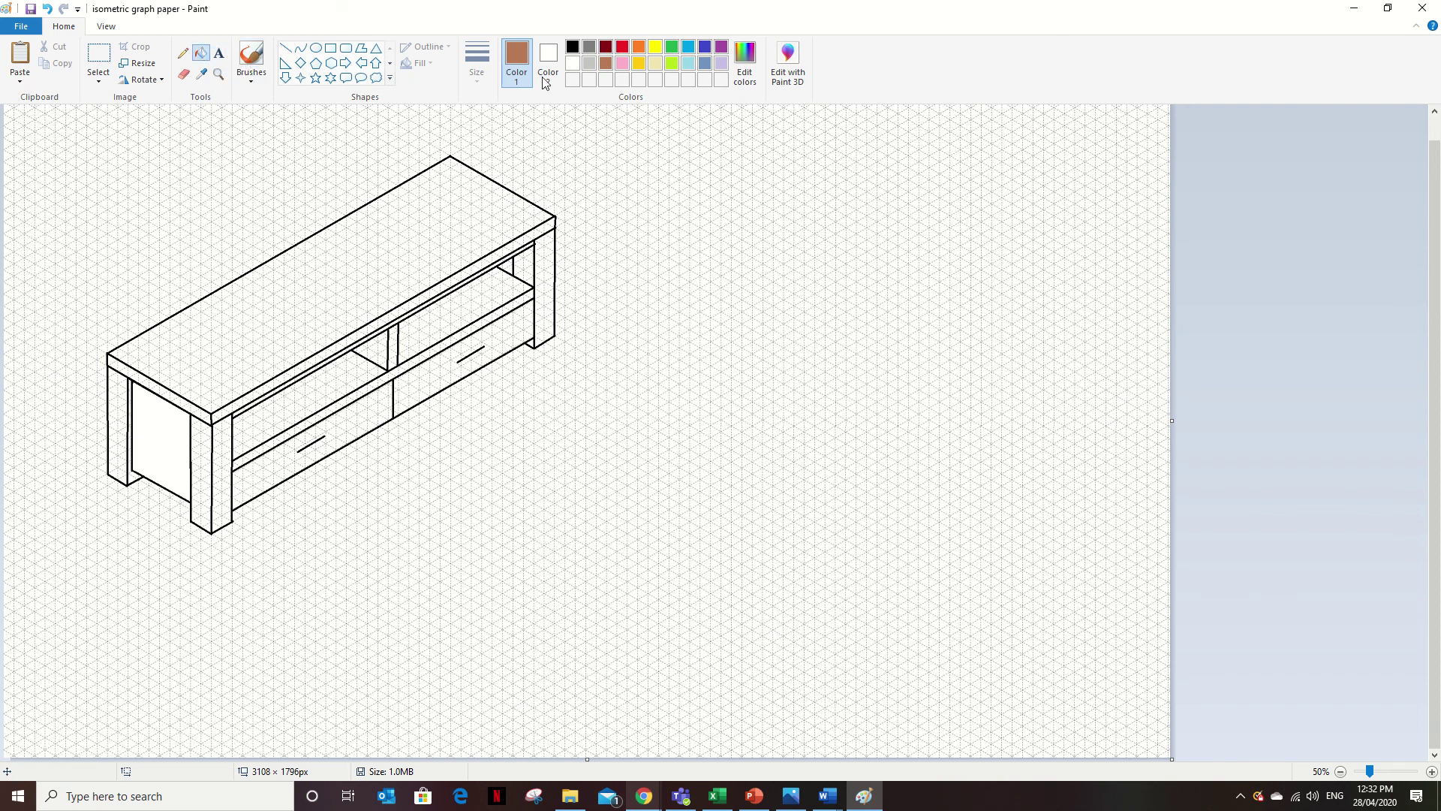
Fill the side panel brown, then mix golden yellow (239, 184, 16) and save it as a custom colour
{"action": "left_click", "coordinate": [168, 438]}
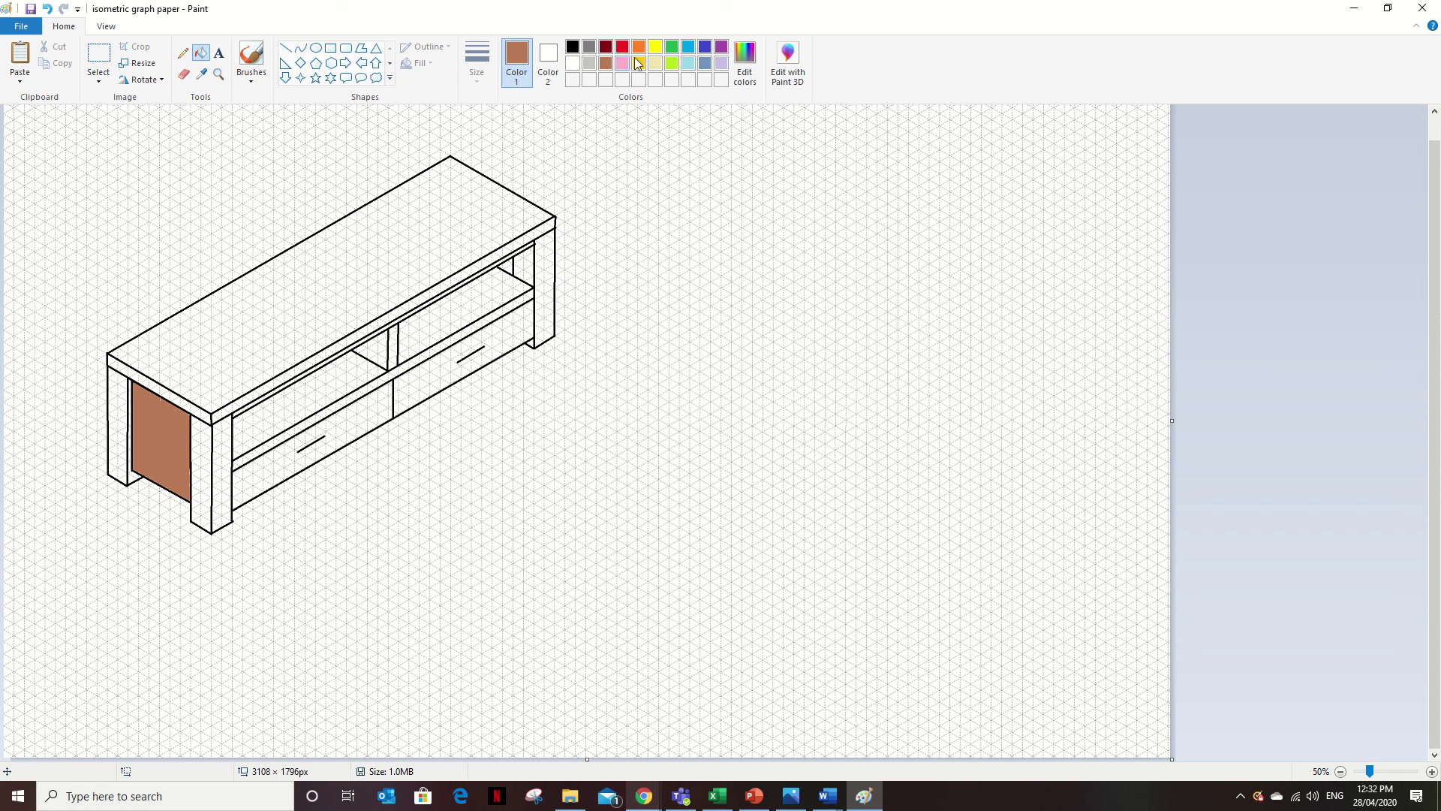
{"action": "left_click", "coordinate": [744, 62]}
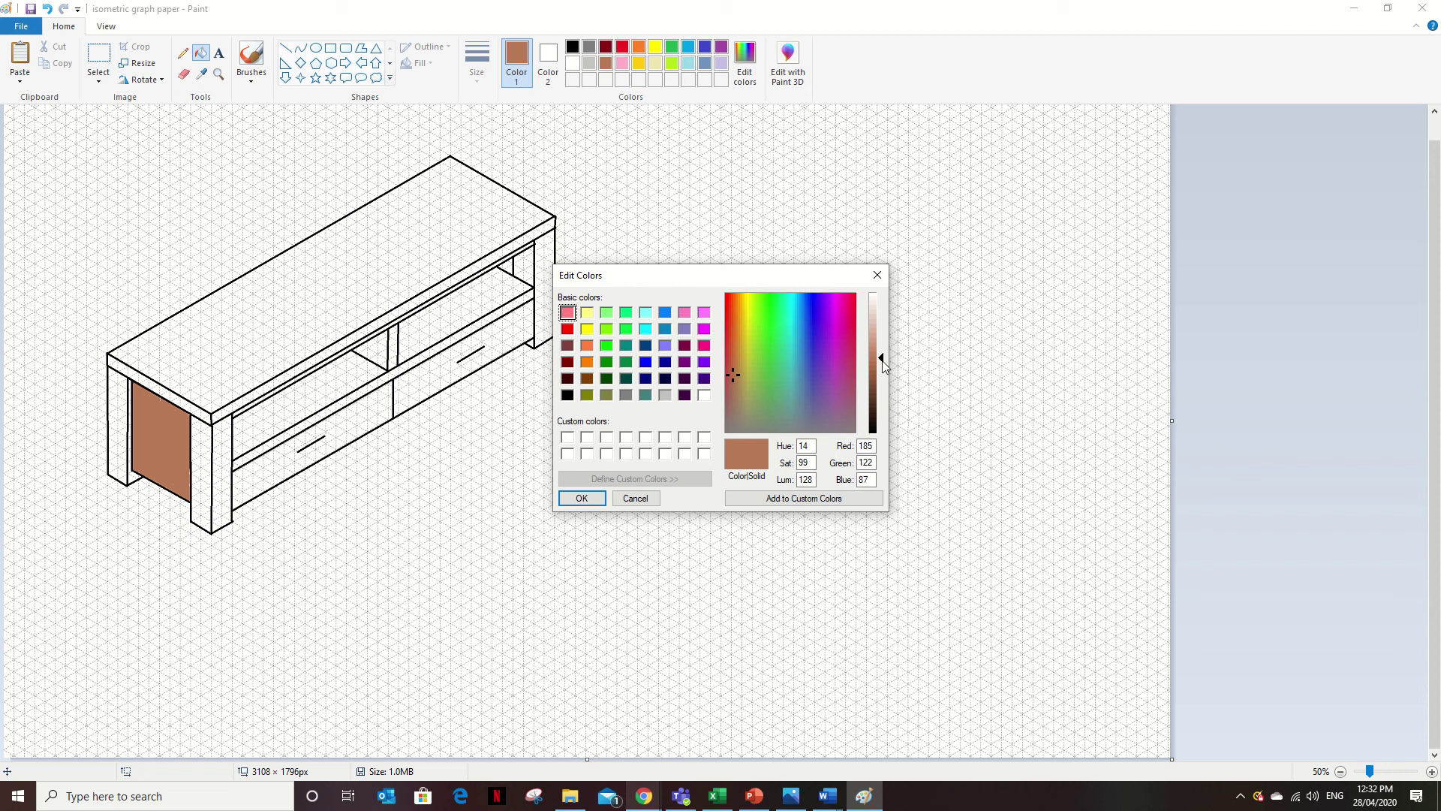
{"action": "left_click_drag", "start_coordinate": [883, 366], "coordinate": [884, 336]}
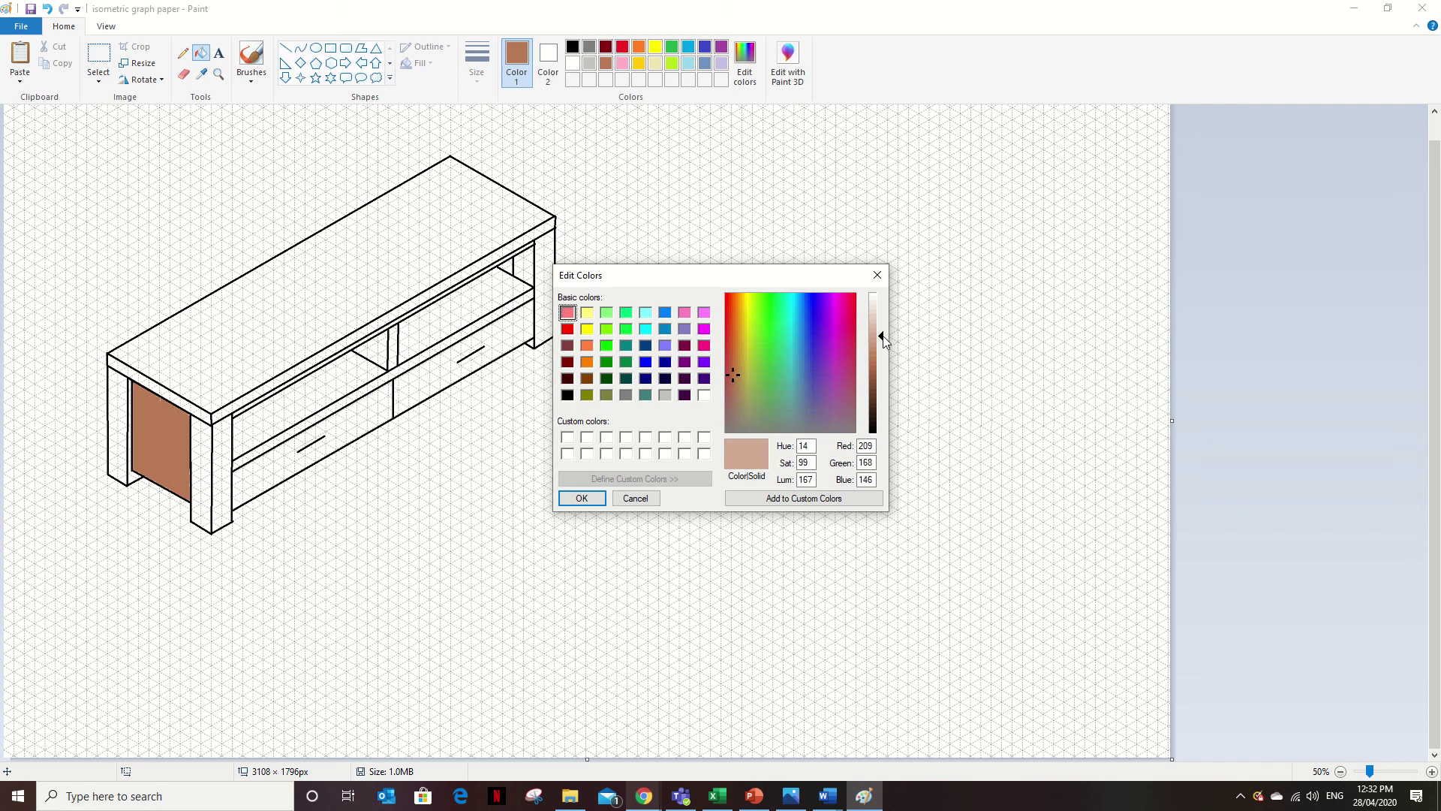
{"action": "left_click", "coordinate": [587, 329]}
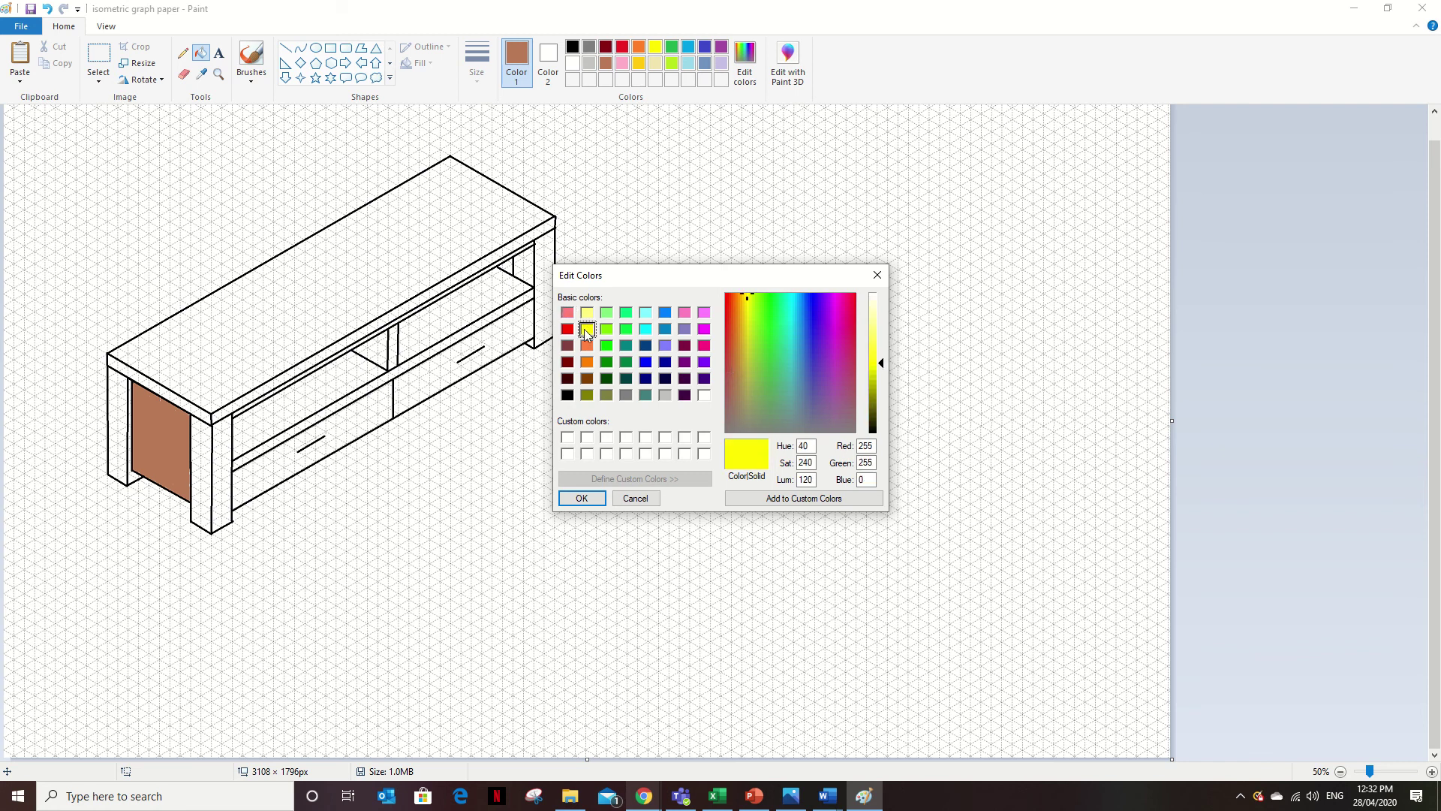
{"action": "mouse_move", "coordinate": [751, 310]}
{"action": "left_mouse_down"}
{"action": "mouse_move", "coordinate": [744, 298]}
{"action": "mouse_move", "coordinate": [742, 311]}
{"action": "left_mouse_up"}
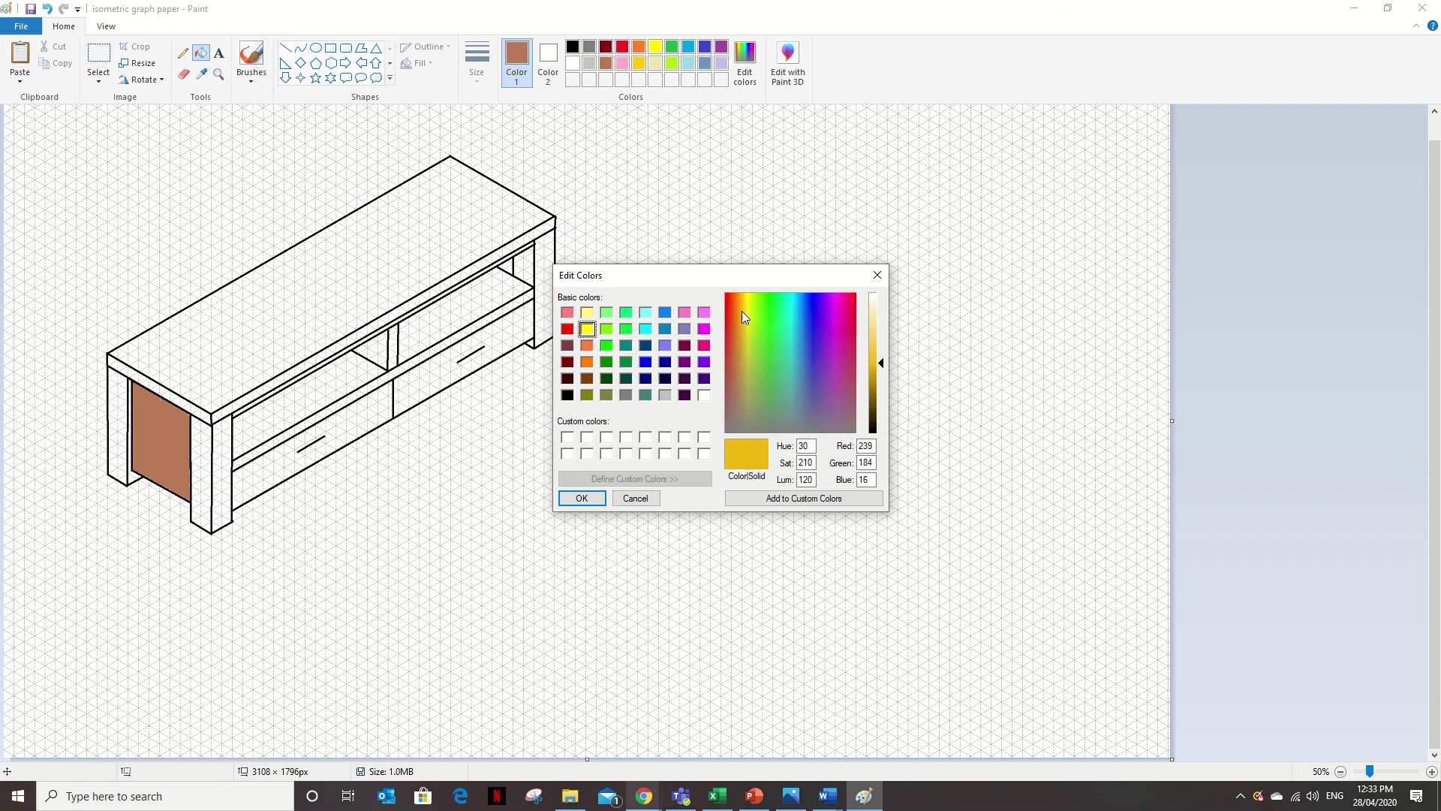
{"action": "left_click", "coordinate": [807, 498]}
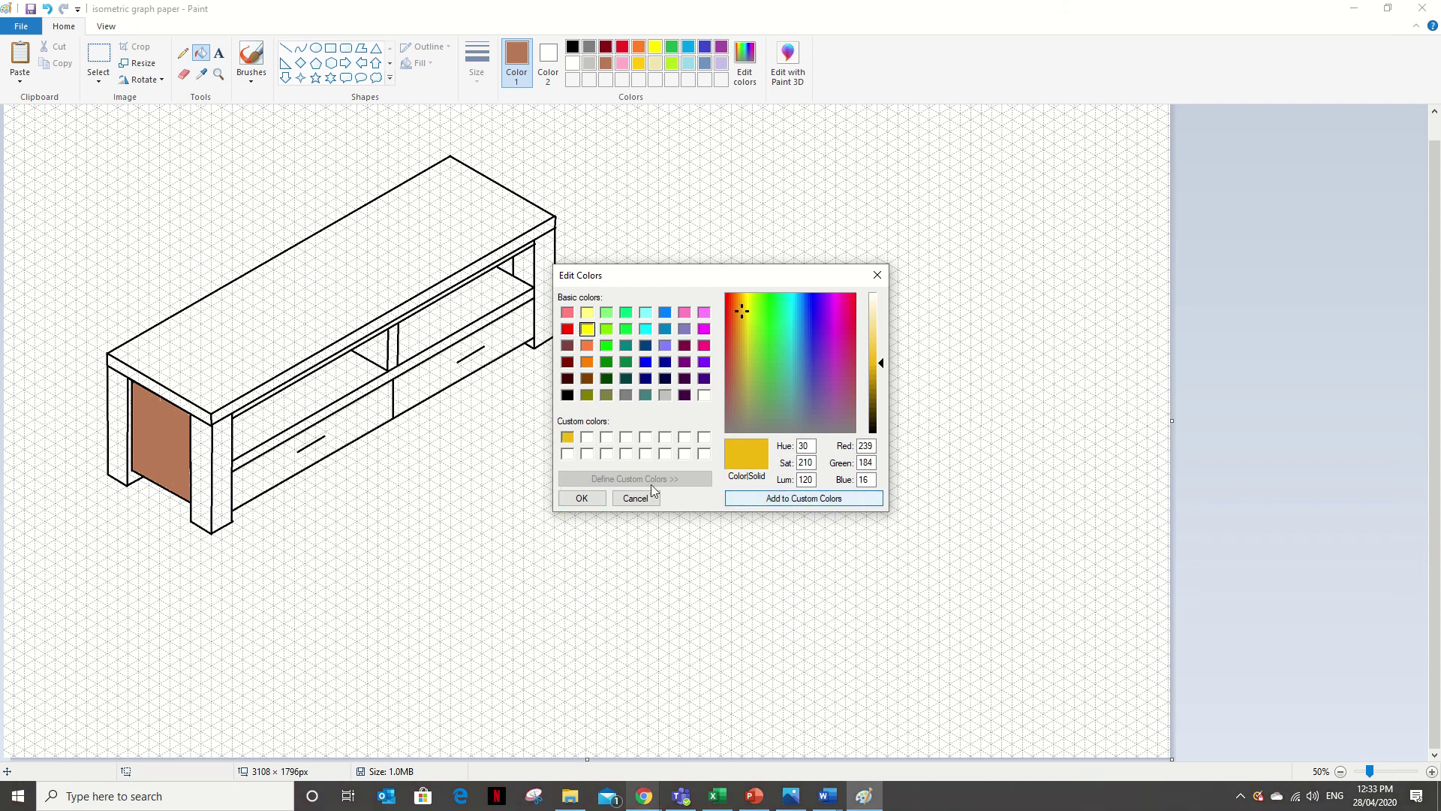
{"action": "left_click", "coordinate": [593, 497]}
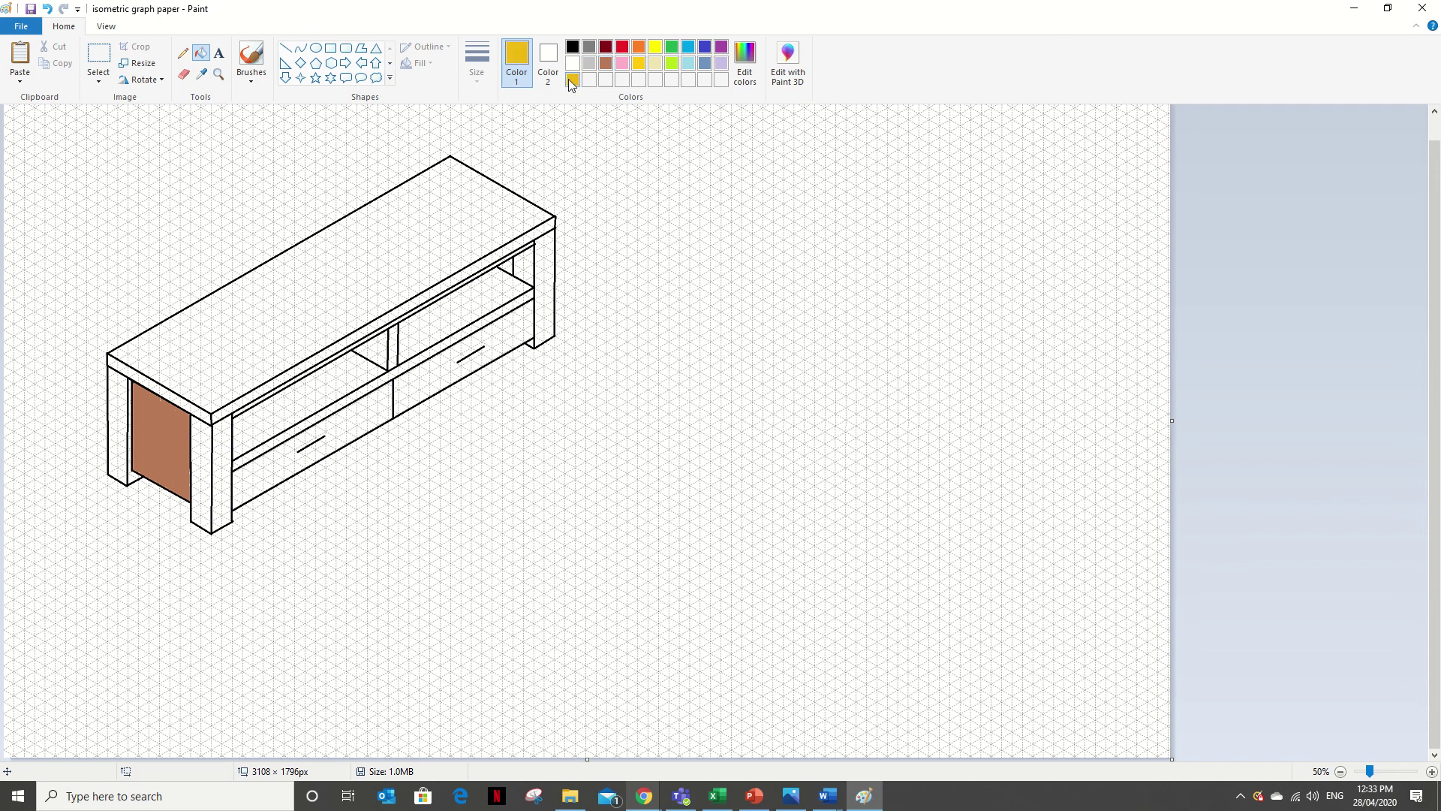
Fill the side panel golden yellow, undo trial black and brown fills, and choose pink
{"action": "left_click", "coordinate": [172, 449]}
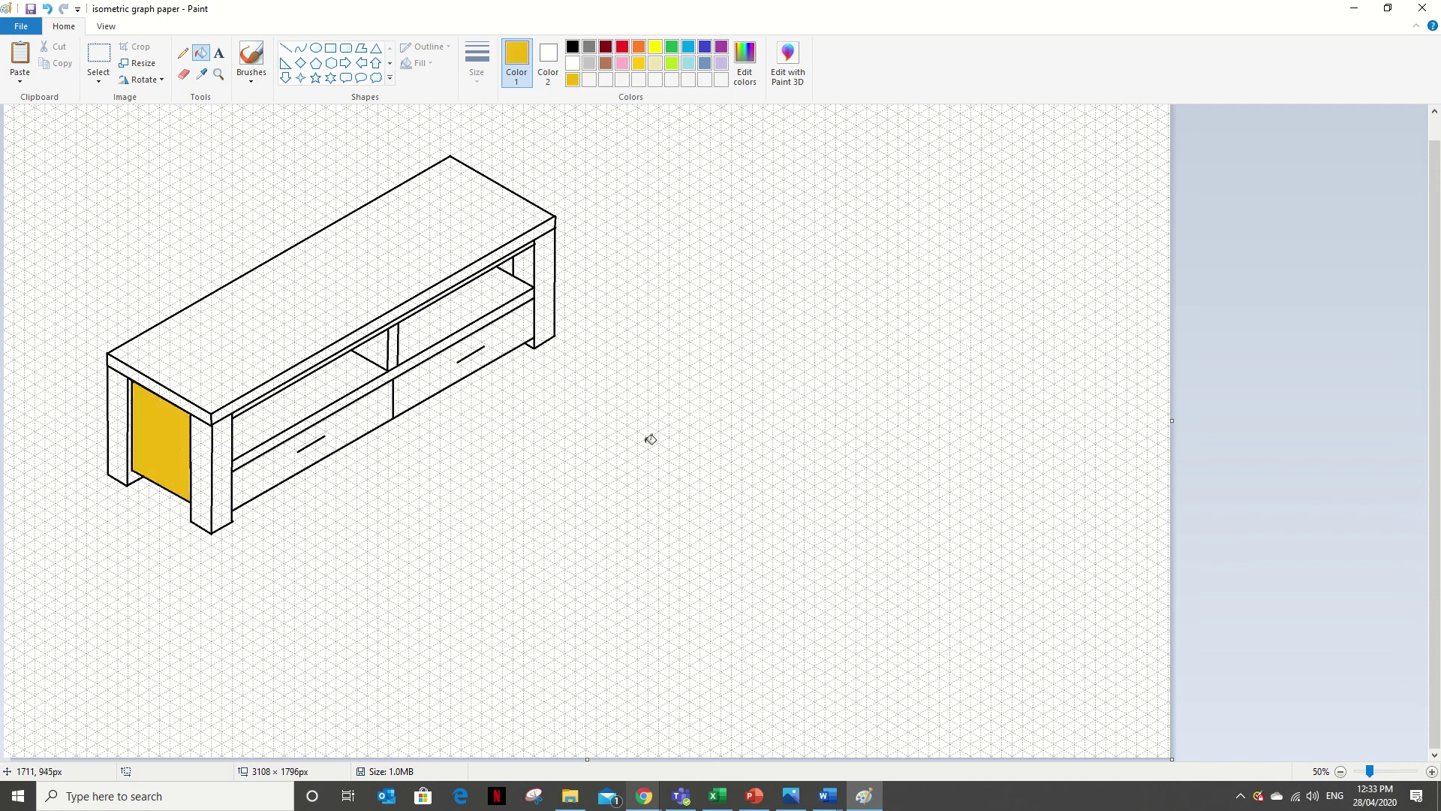
{"action": "left_click", "coordinate": [656, 63]}
{"action": "left_click", "coordinate": [574, 64]}
{"action": "left_click", "coordinate": [573, 46]}
{"action": "left_click", "coordinate": [155, 432]}
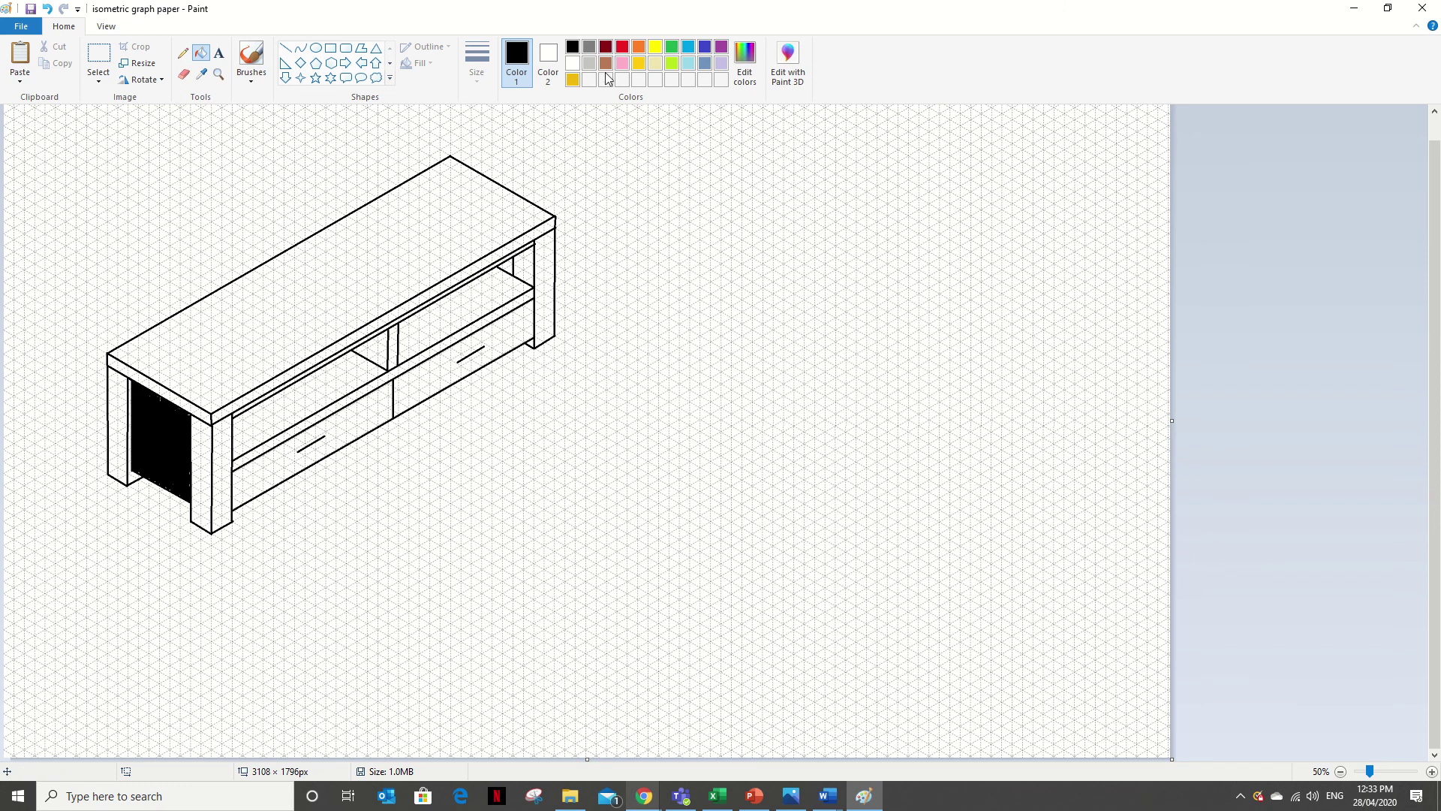
{"action": "left_click", "coordinate": [605, 63]}
{"action": "left_click", "coordinate": [145, 442]}
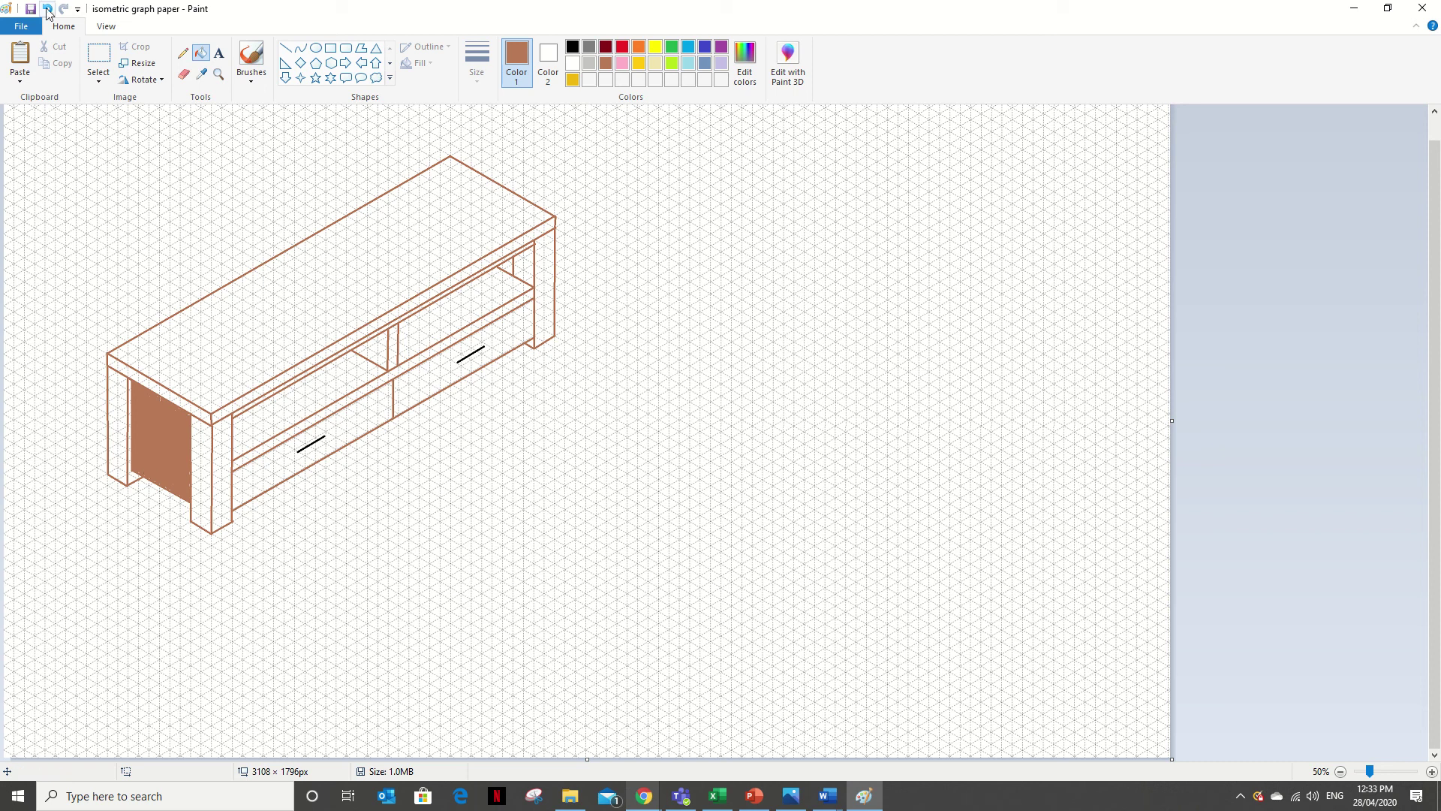
{"action": "left_click", "coordinate": [47, 9]}
{"action": "left_click", "coordinate": [47, 9]}
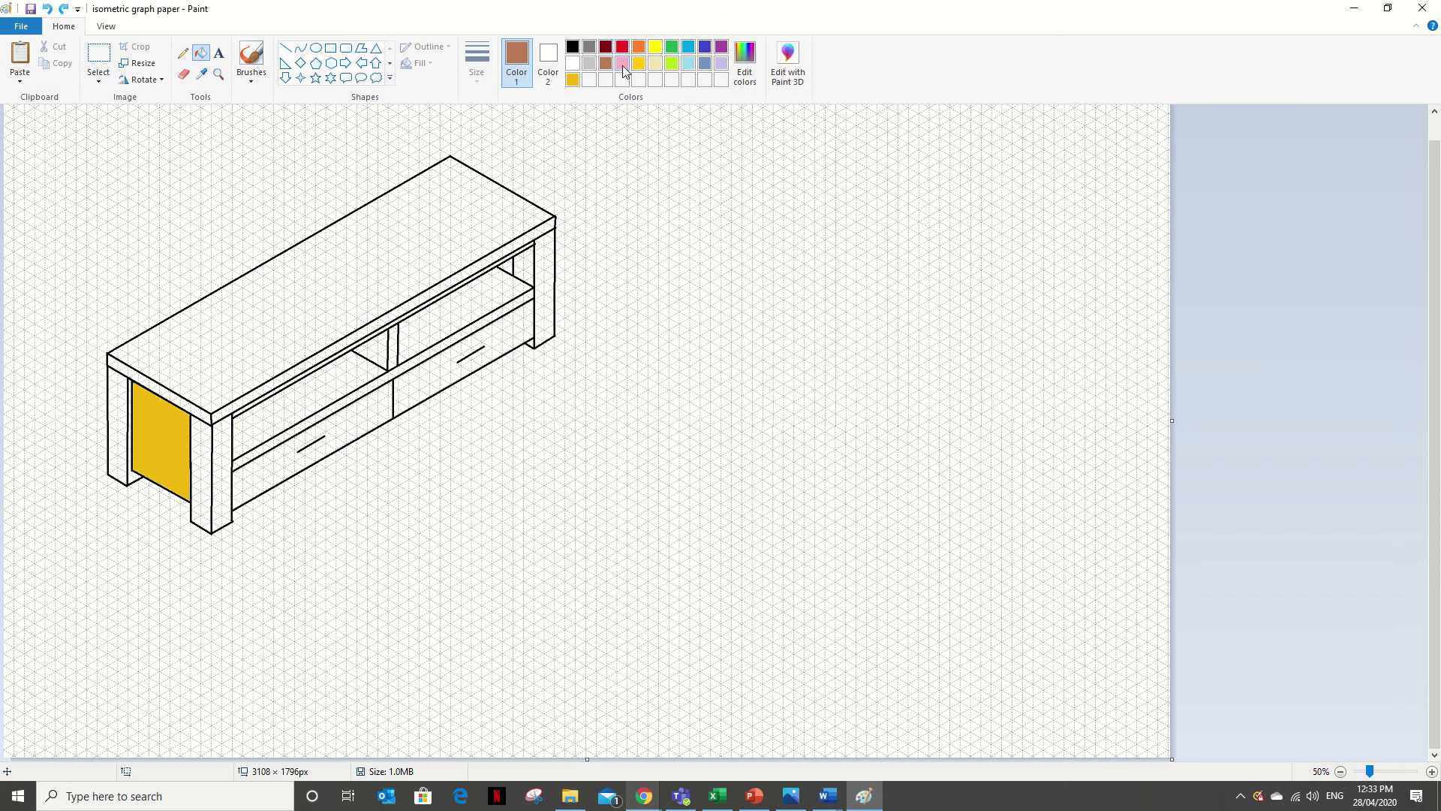
{"action": "left_click", "coordinate": [623, 66]}
Zoom to 100% on the tabletop and recolour the outlines pink, then red
{"action": "left_click", "coordinate": [218, 73]}
{"action": "left_click", "coordinate": [464, 313]}
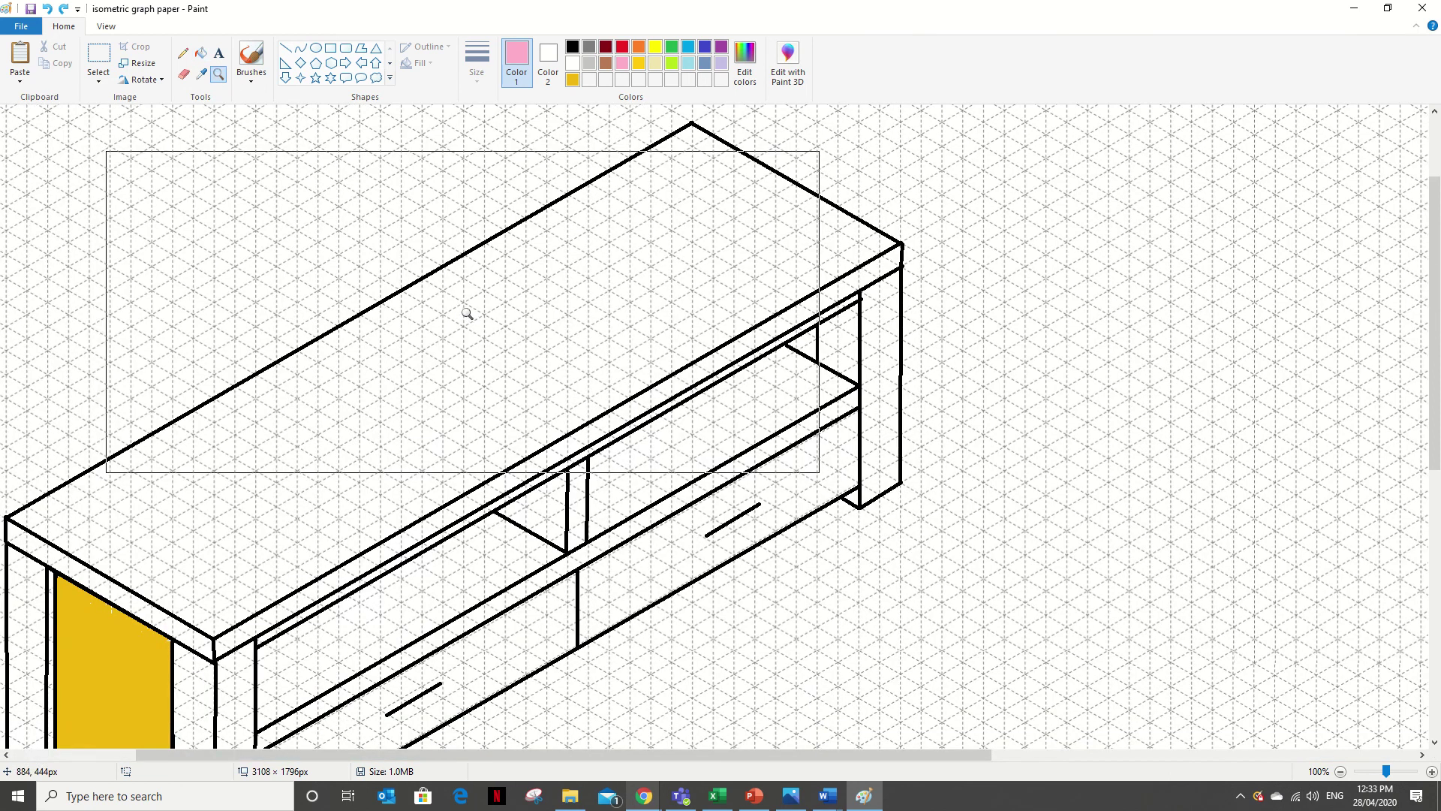
{"action": "left_click", "coordinate": [201, 54]}
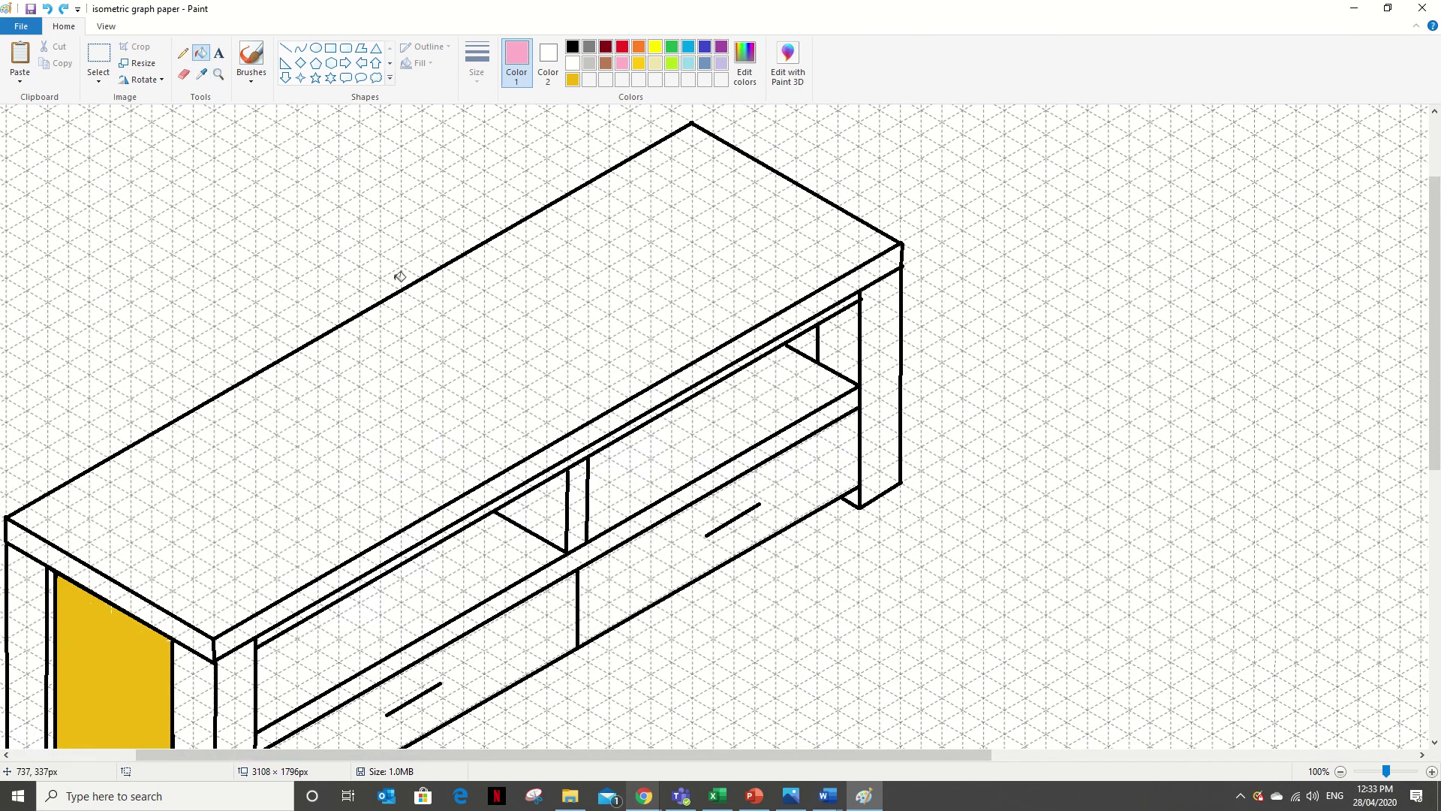
{"action": "left_click", "coordinate": [432, 271]}
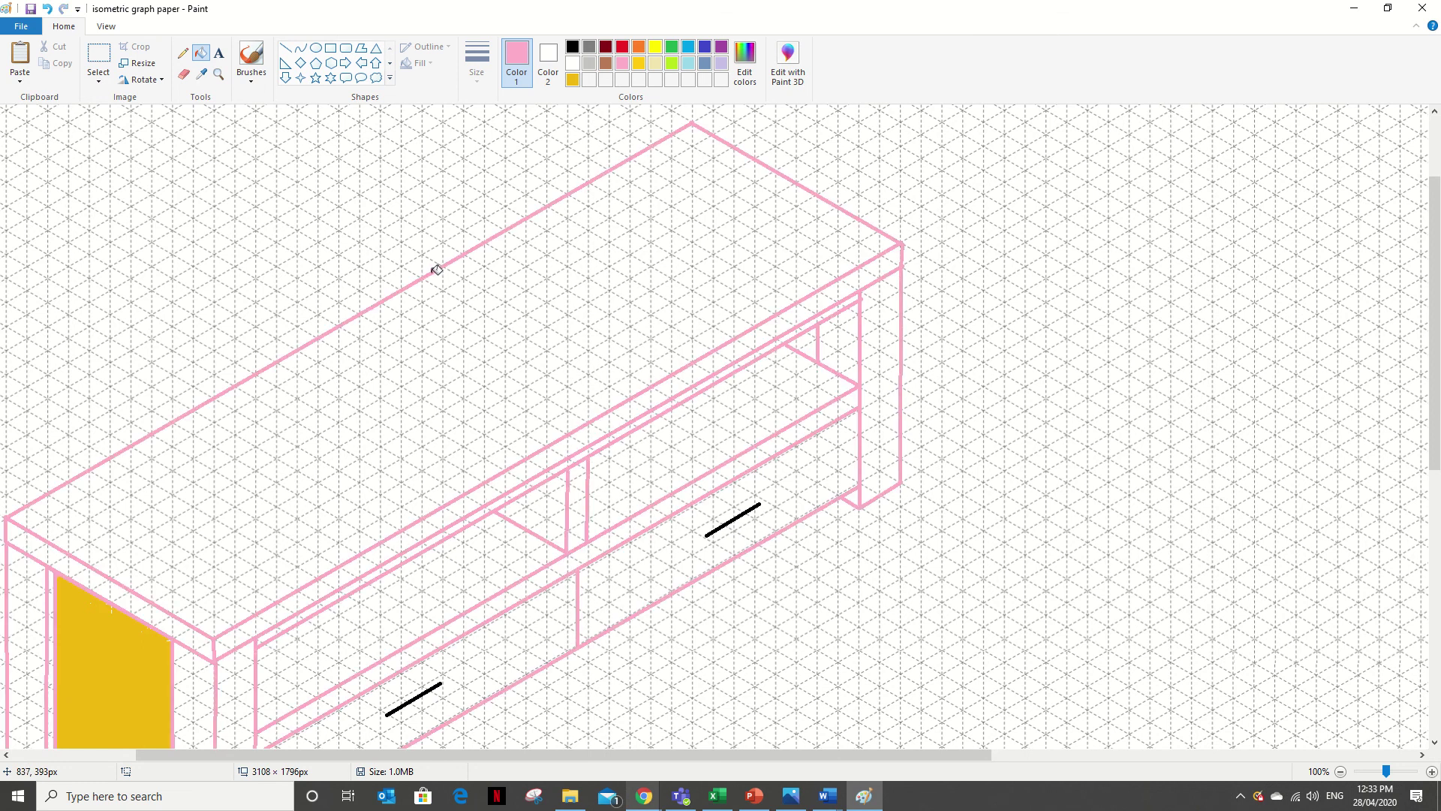
{"action": "left_click", "coordinate": [622, 48]}
{"action": "left_click", "coordinate": [610, 170]}
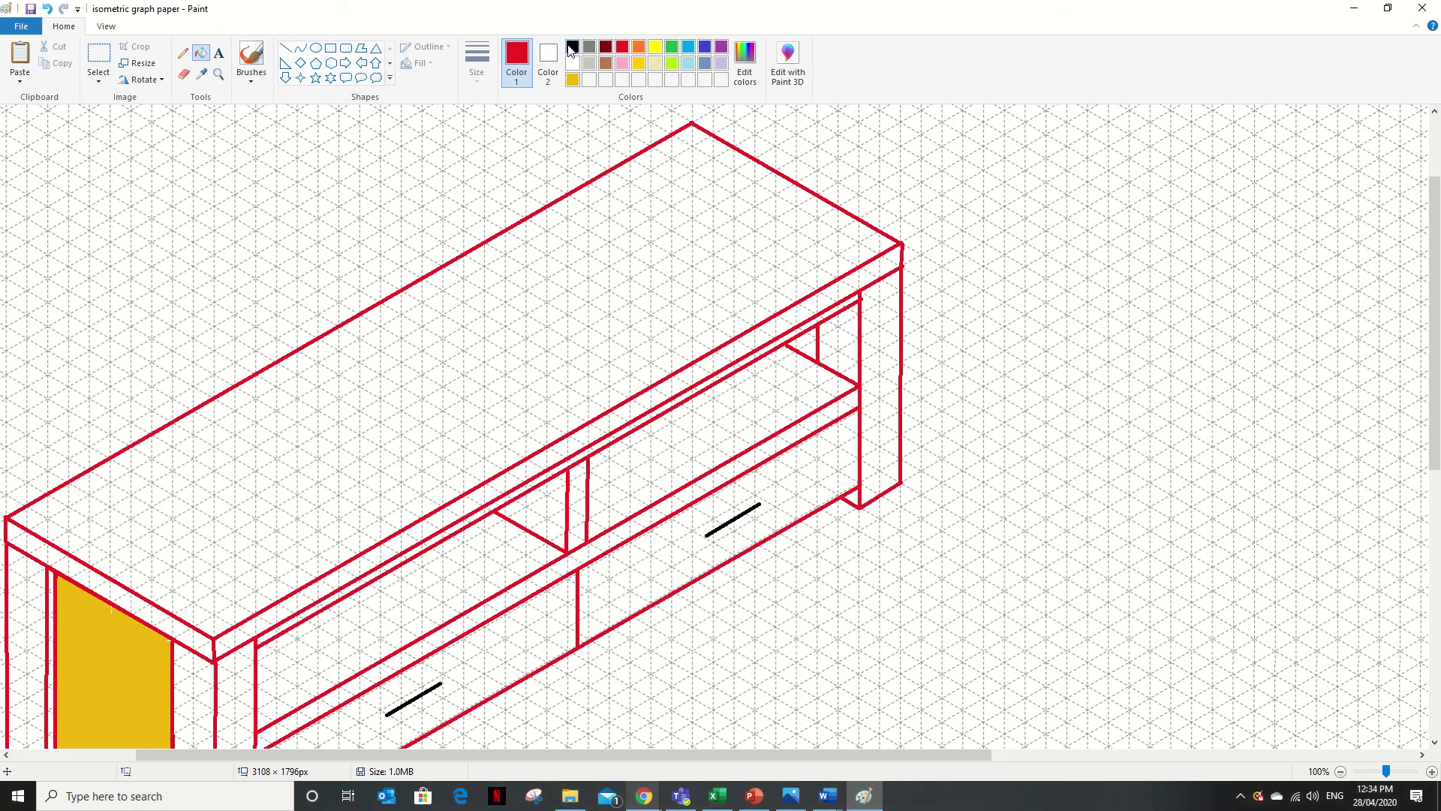
Fill the side panel and the top face black, then zoom out to the whole unit
{"action": "left_click", "coordinate": [572, 48]}
{"action": "left_click", "coordinate": [88, 666]}
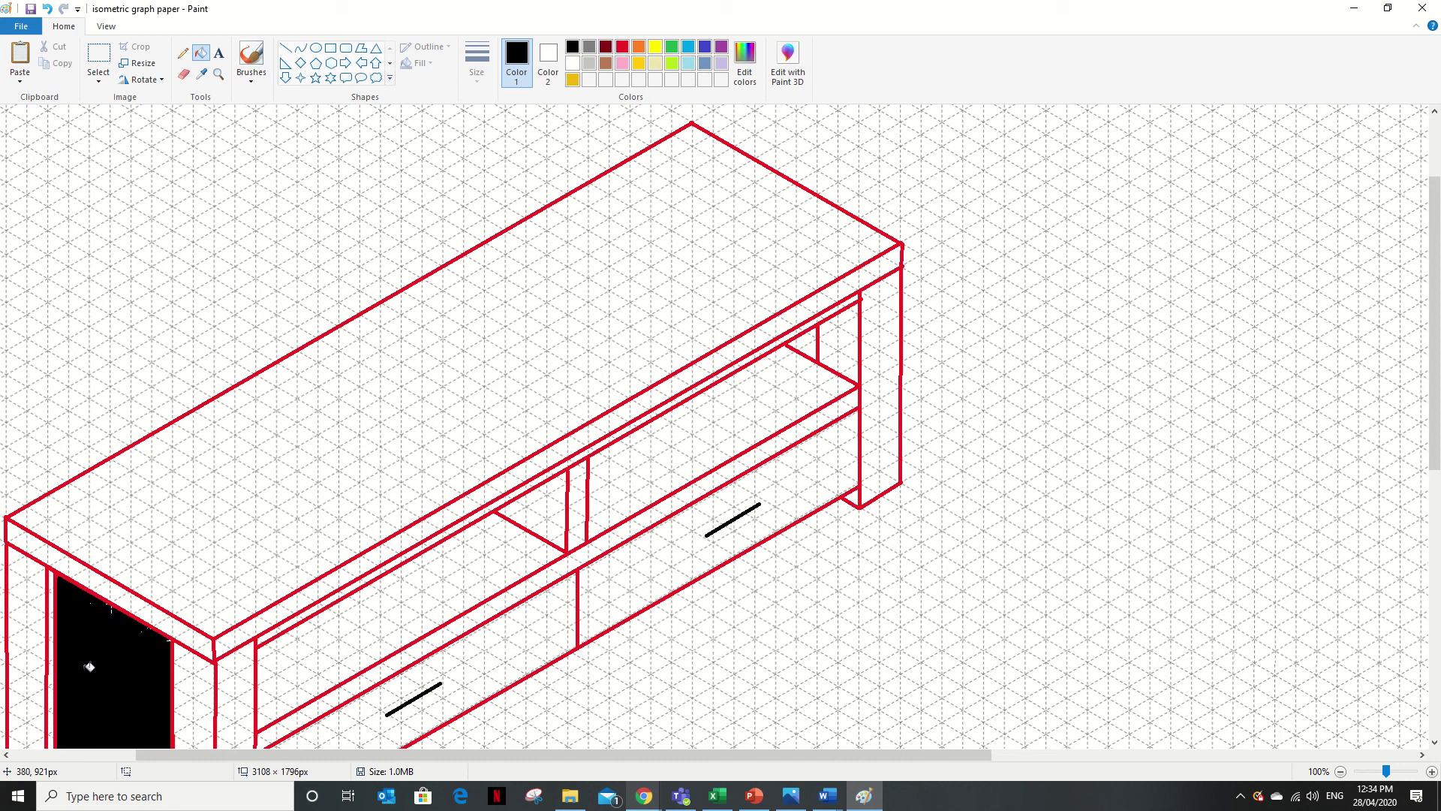
{"action": "left_click", "coordinate": [219, 542]}
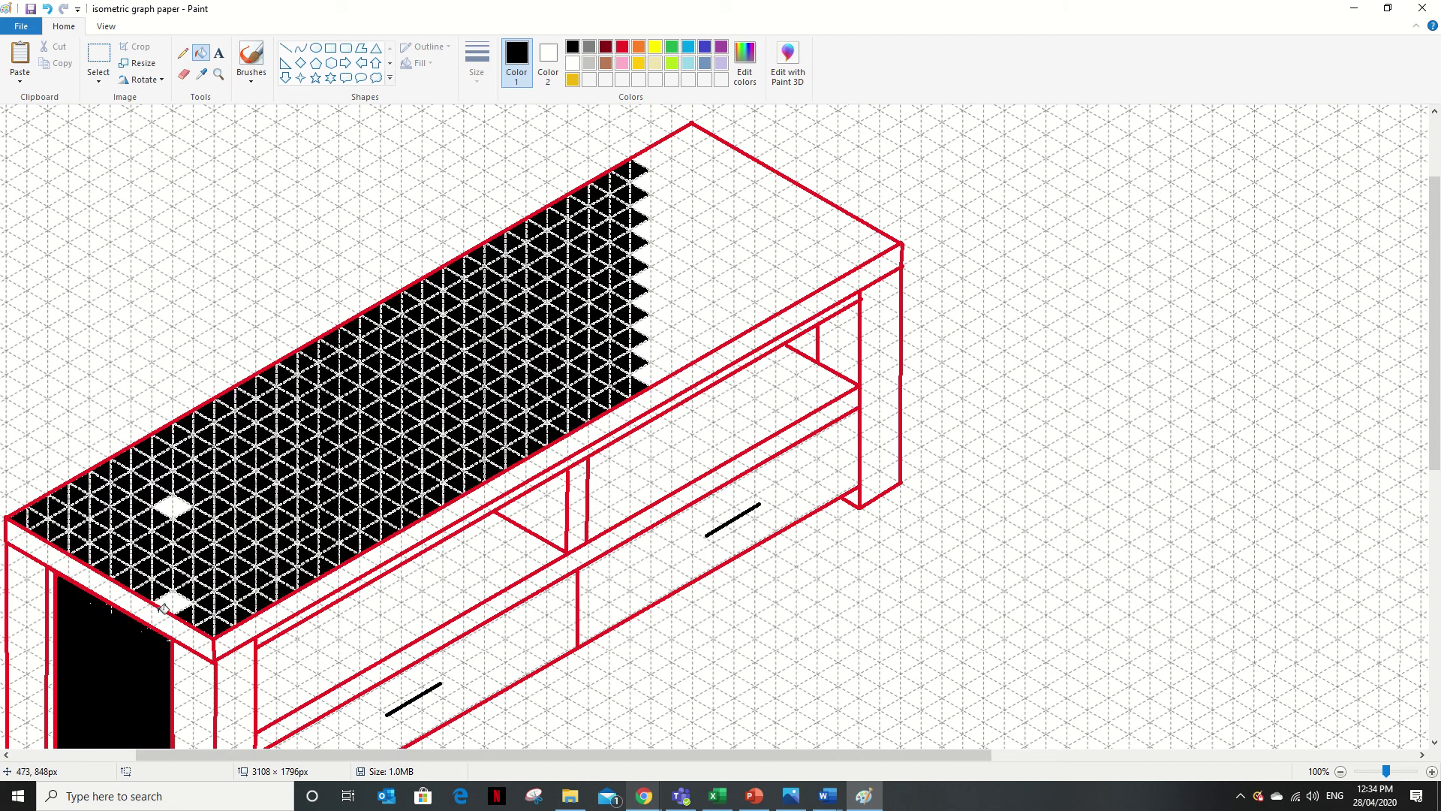
{"action": "left_click", "coordinate": [164, 501]}
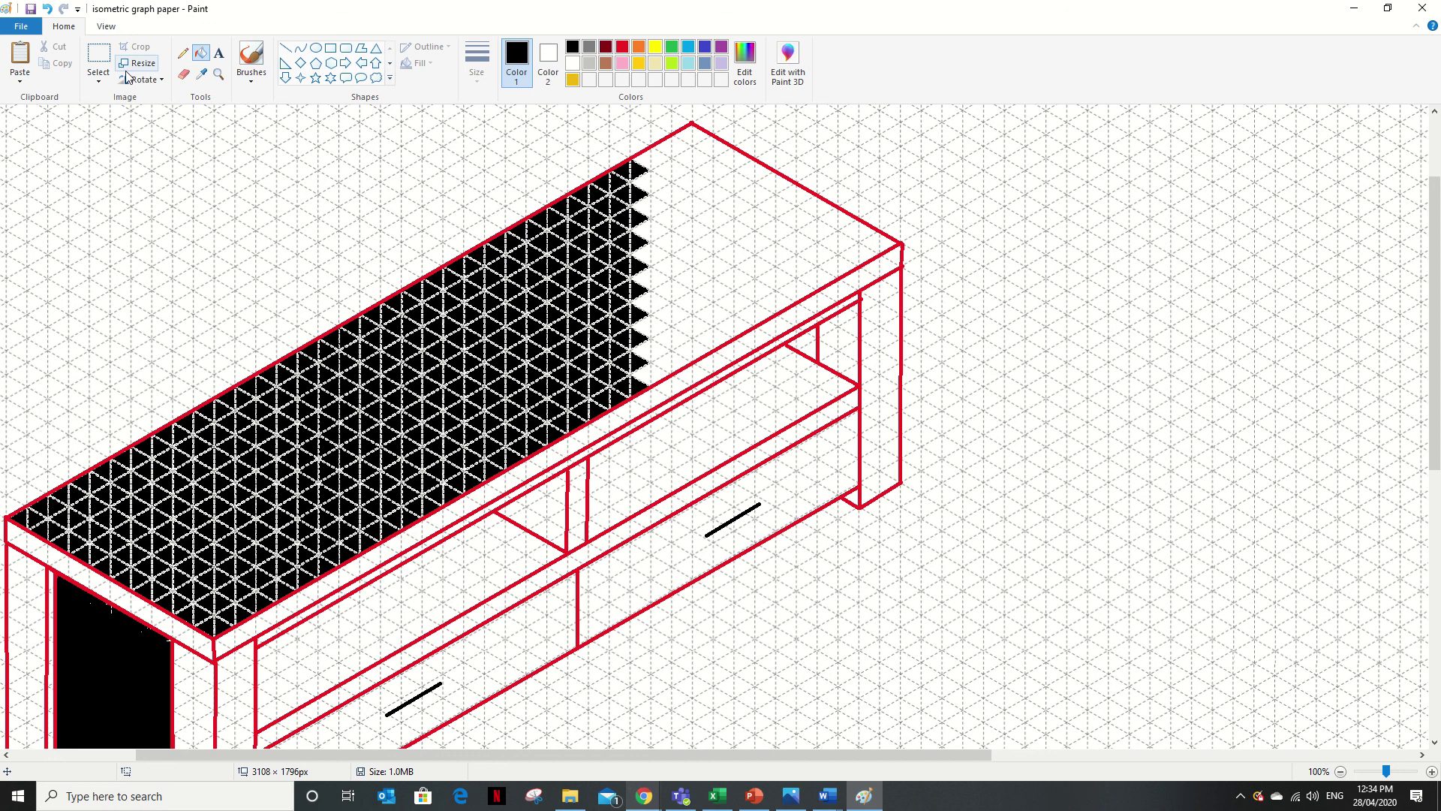
{"action": "left_click", "coordinate": [218, 74]}
{"action": "right_click", "coordinate": [280, 390]}
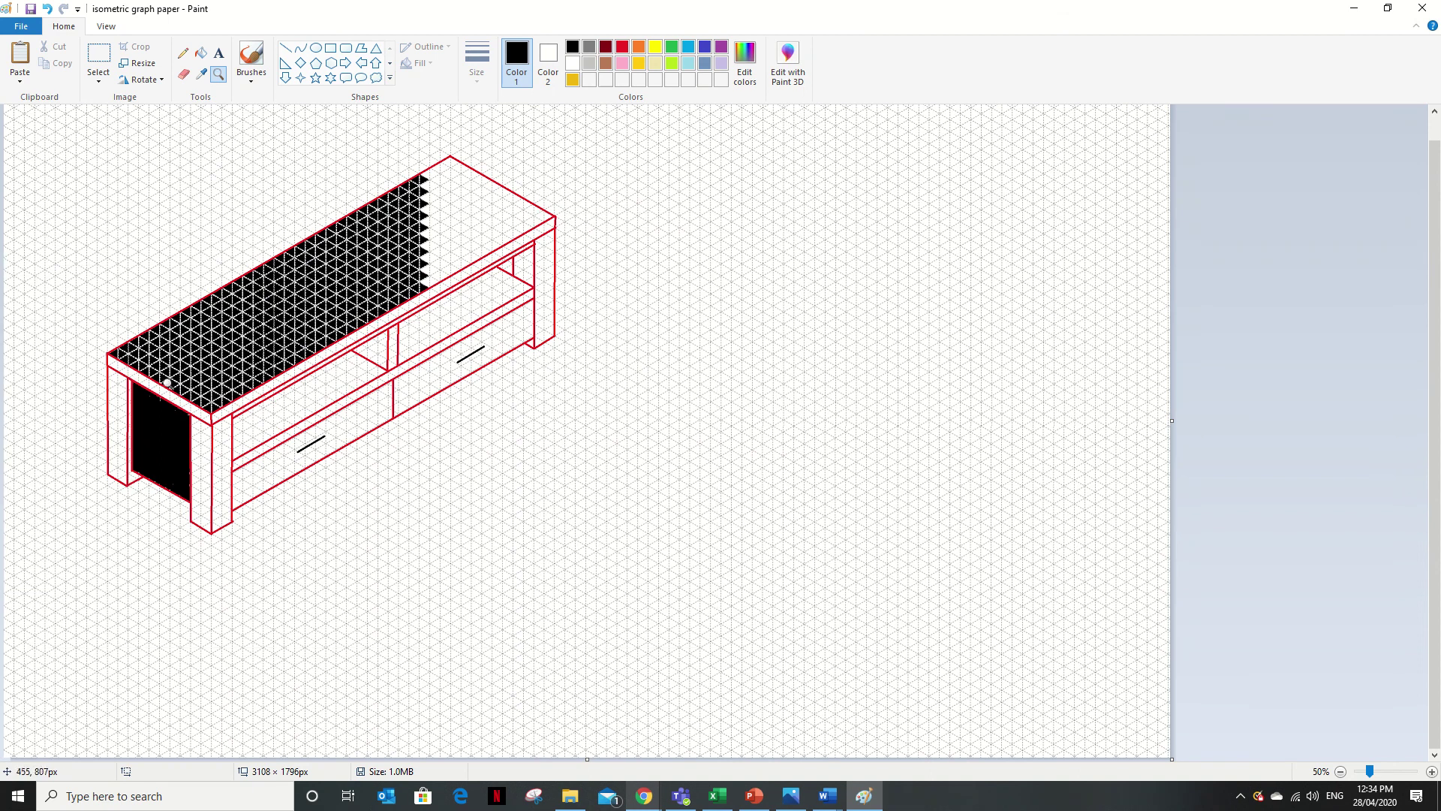
Select the whole TV unit and move it toward the top-left corner
{"action": "left_click", "coordinate": [99, 56]}
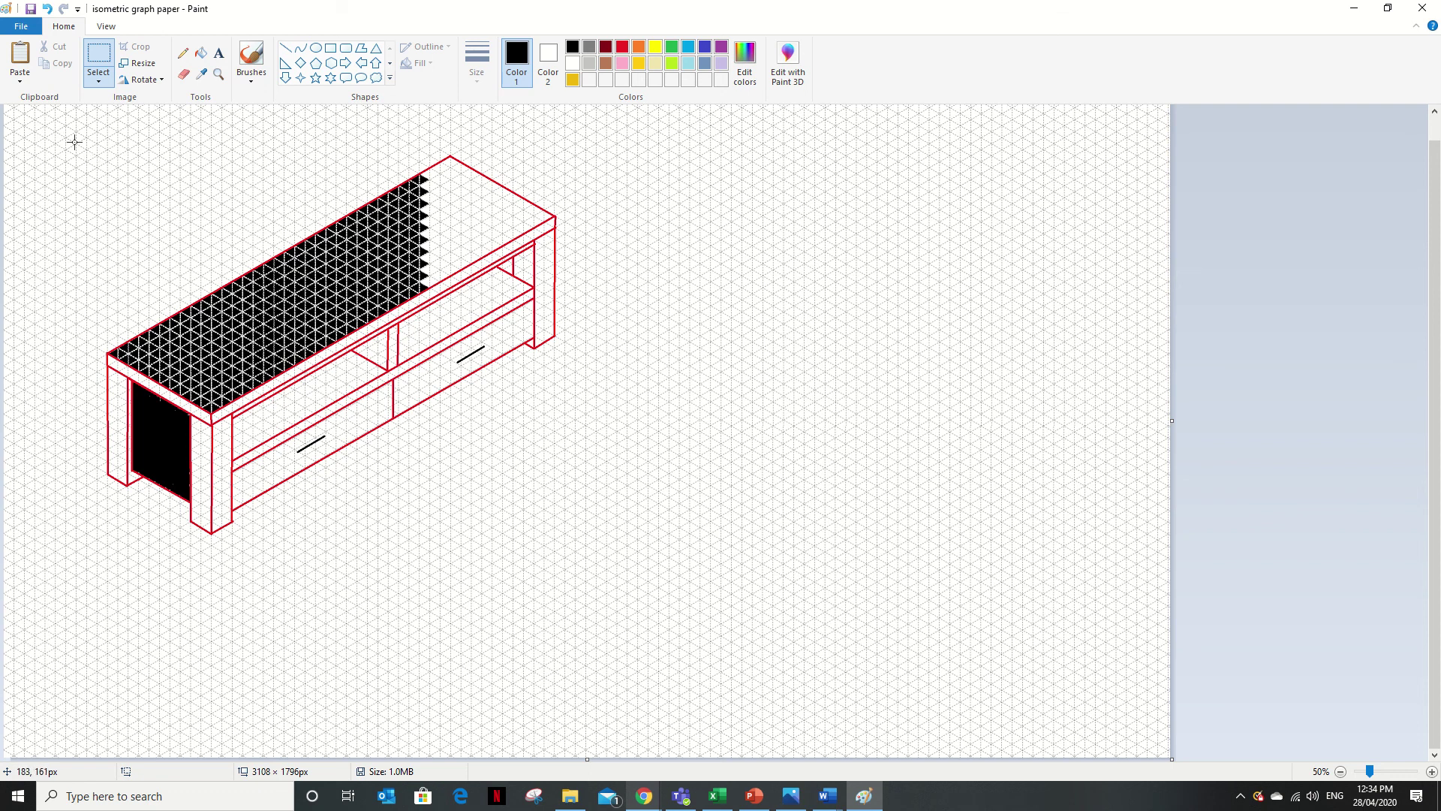
{"action": "left_click_drag", "start_coordinate": [78, 141], "coordinate": [598, 542]}
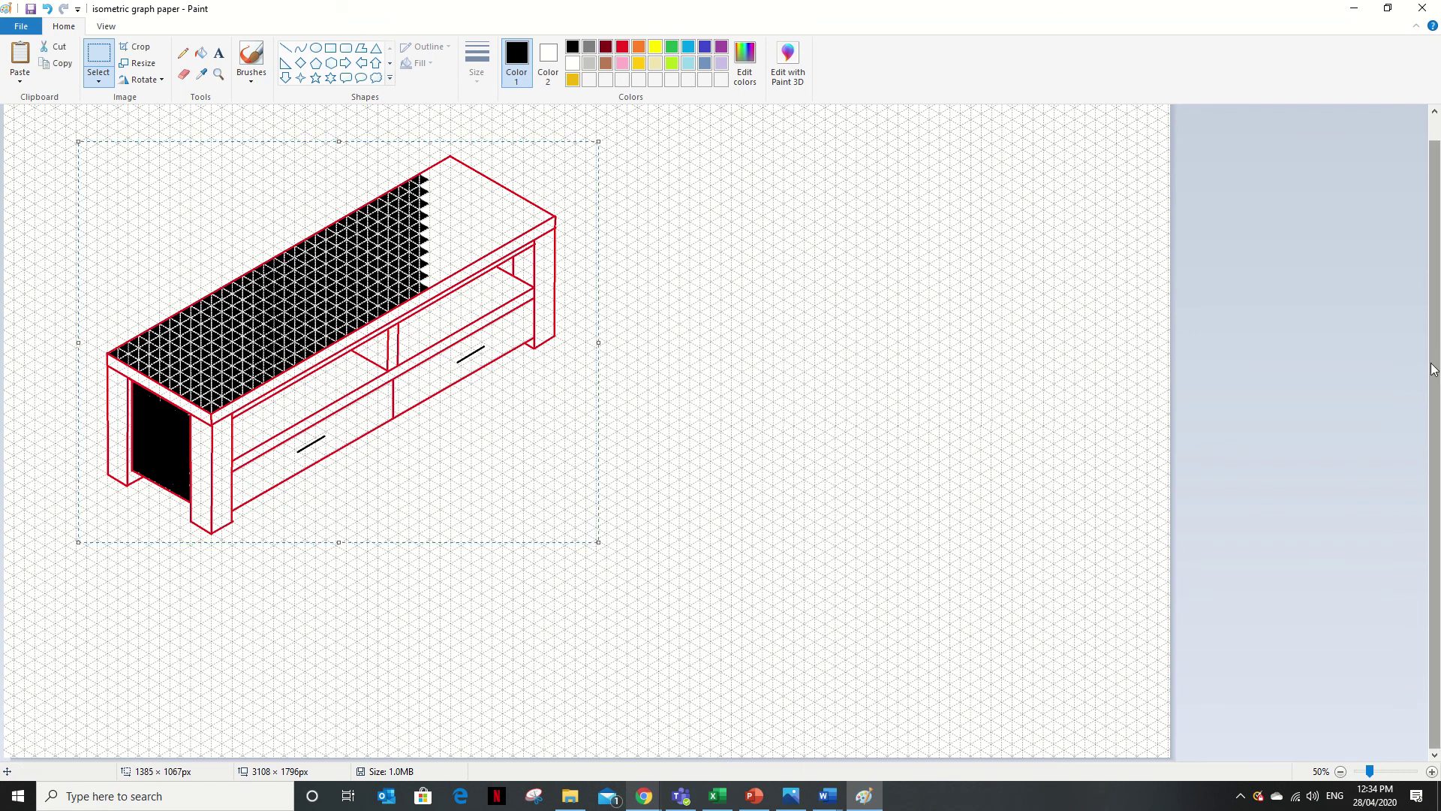
{"action": "scroll", "coordinate": [1434, 353], "scroll_direction": "up", "scroll_amount": 2}
{"action": "mouse_move", "coordinate": [393, 490]}
{"action": "left_mouse_down"}
{"action": "mouse_move", "coordinate": [311, 434]}
{"action": "mouse_move", "coordinate": [337, 434]}
{"action": "mouse_move", "coordinate": [250, 395]}
{"action": "left_mouse_up"}
{"action": "left_click", "coordinate": [660, 484]}
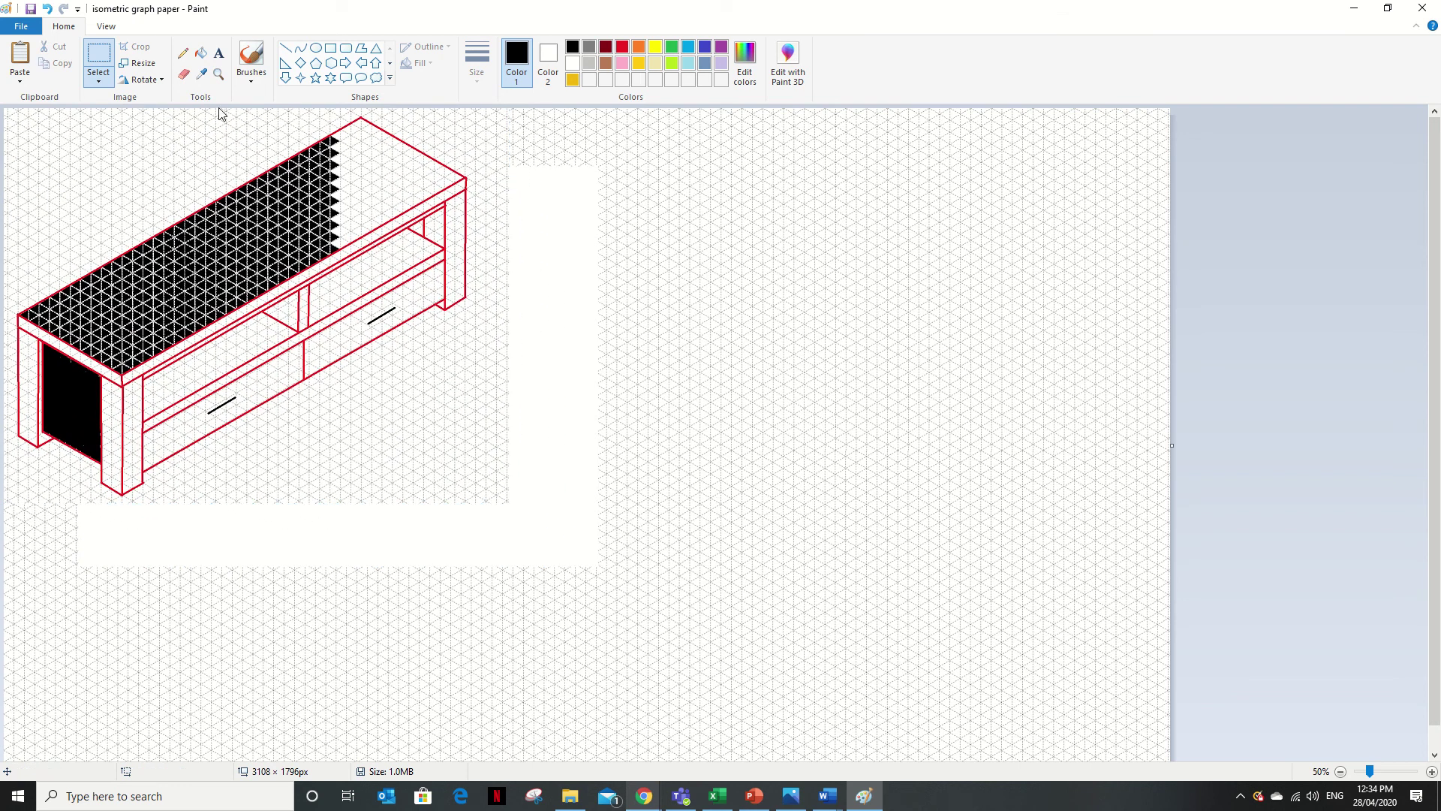
At 25% zoom, nudge the drawing into the corner and crop the canvas to 1268 × 1040 px
{"action": "left_click", "coordinate": [218, 75]}
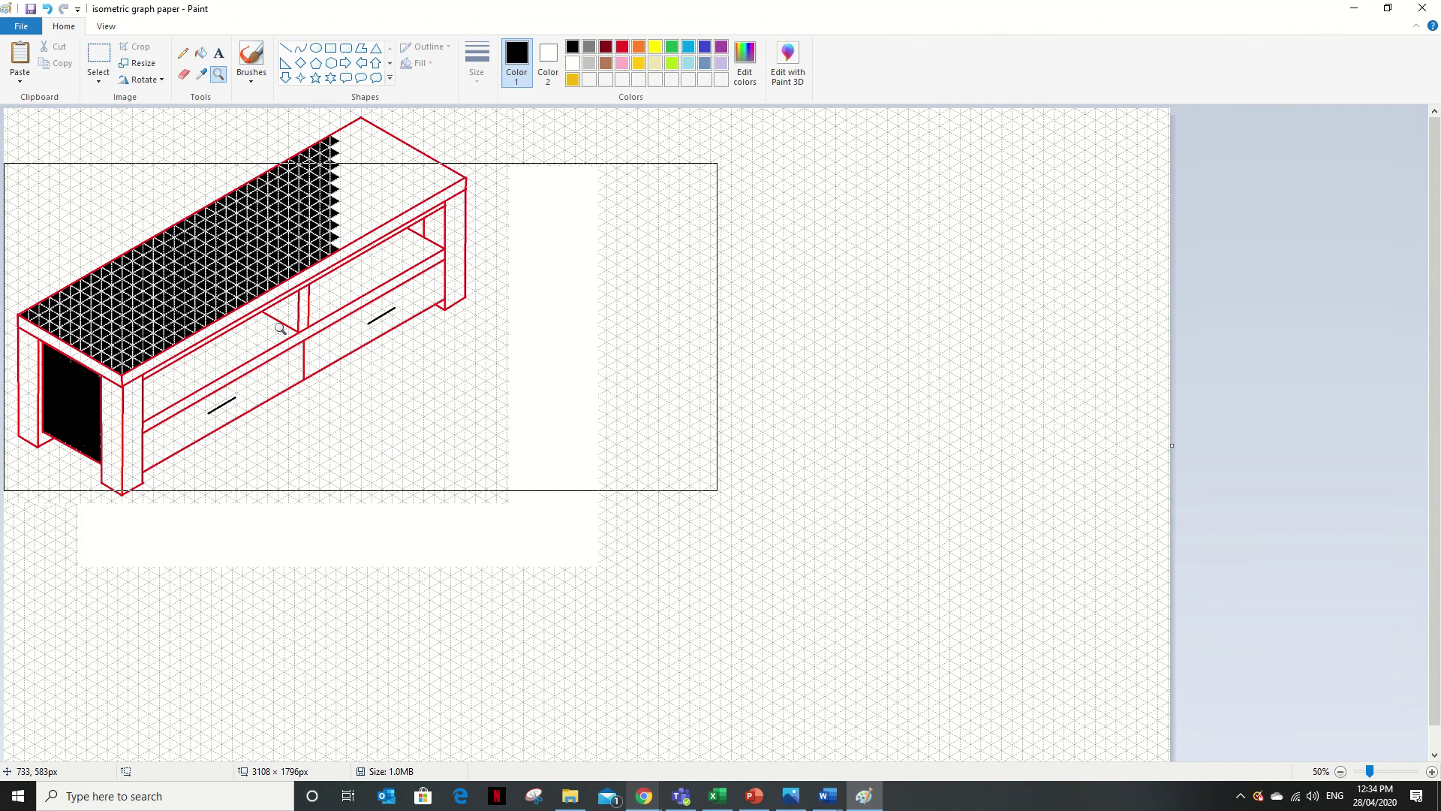
{"action": "right_click", "coordinate": [280, 328]}
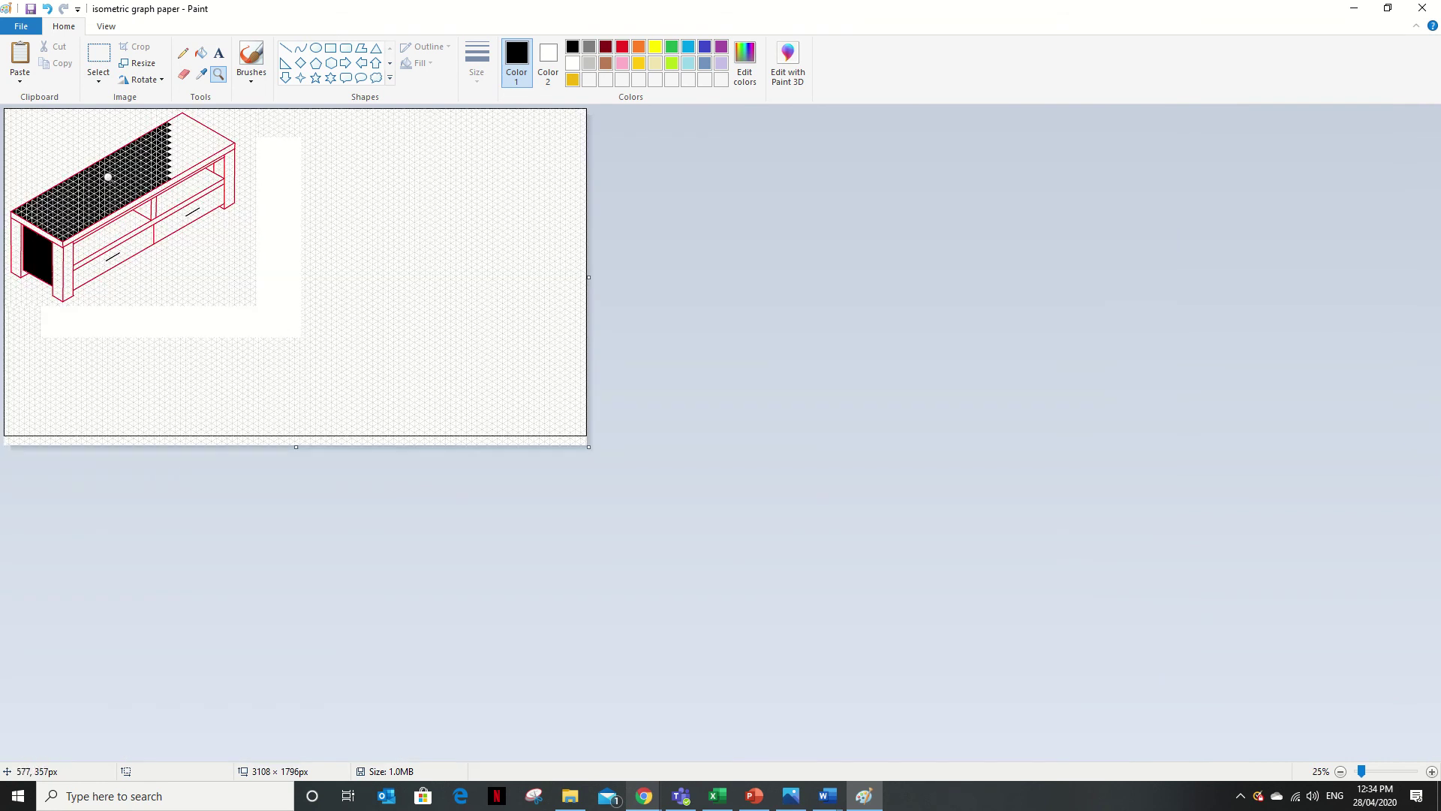
{"action": "left_click", "coordinate": [98, 54]}
{"action": "mouse_move", "coordinate": [9, 112]}
{"action": "left_mouse_down"}
{"action": "mouse_move", "coordinate": [214, 331]}
{"action": "mouse_move", "coordinate": [270, 321]}
{"action": "left_mouse_up"}
{"action": "mouse_move", "coordinate": [172, 259]}
{"action": "left_mouse_down"}
{"action": "mouse_move", "coordinate": [200, 260]}
{"action": "mouse_move", "coordinate": [172, 258]}
{"action": "left_mouse_up"}
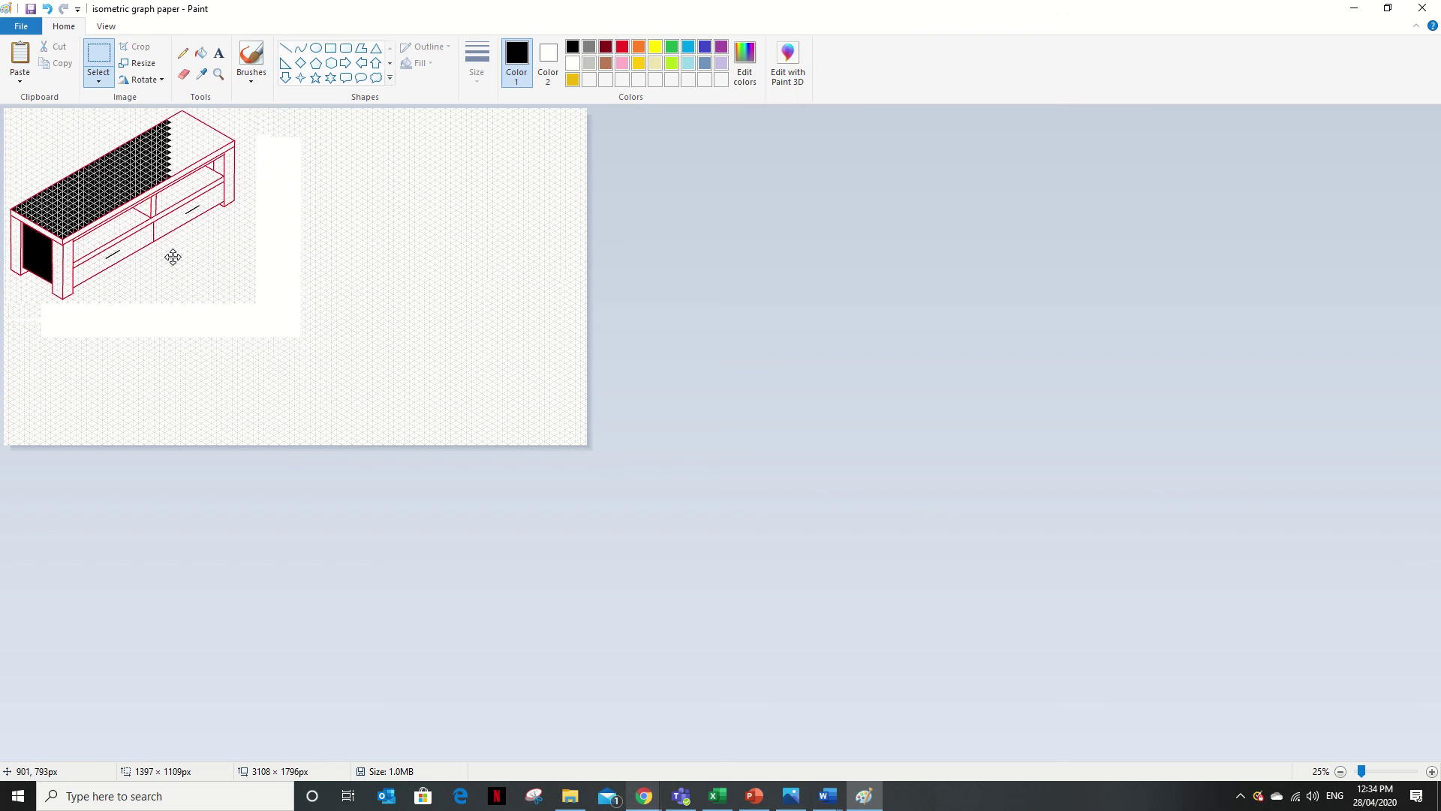
{"action": "left_click", "coordinate": [376, 296]}
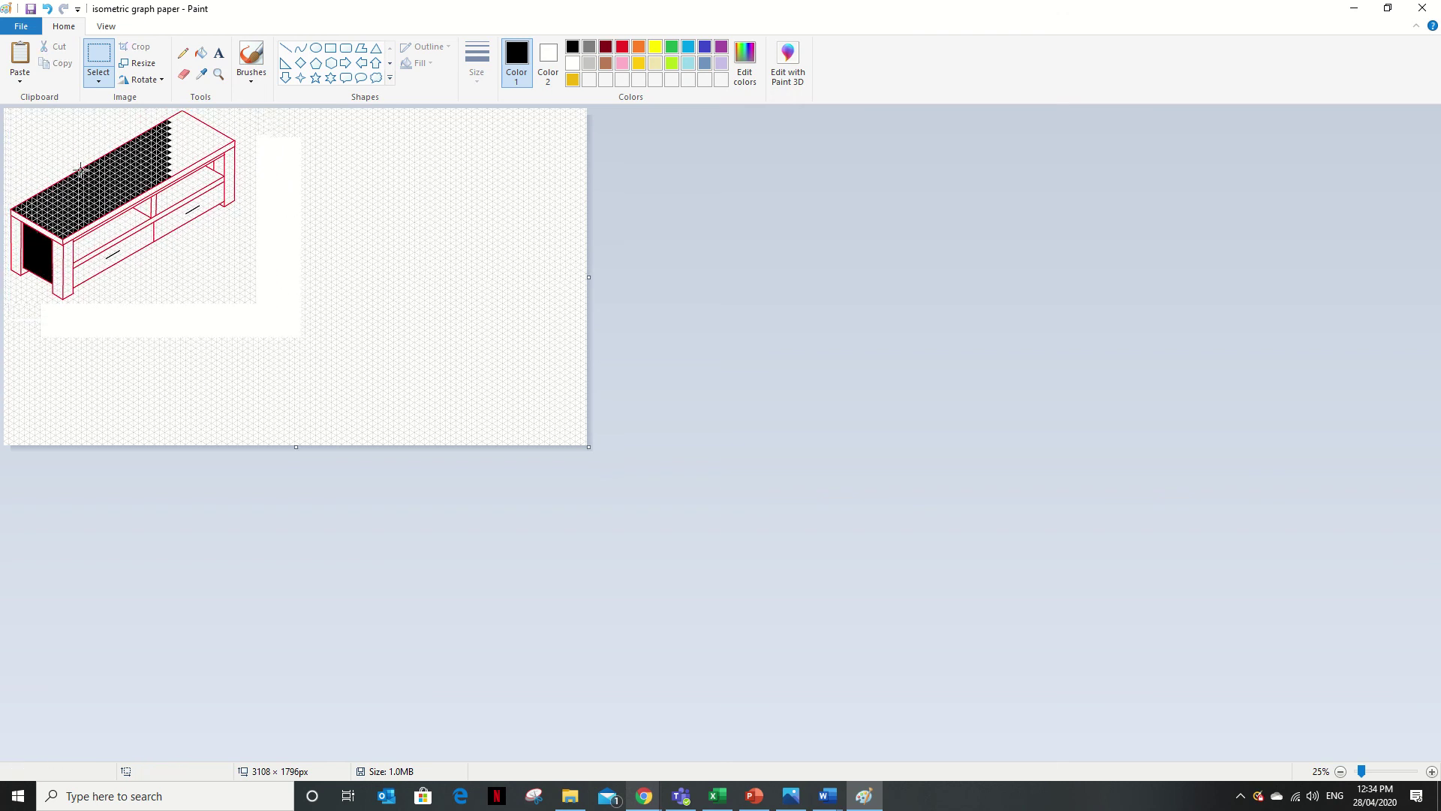
{"action": "left_click_drag", "start_coordinate": [589, 446], "coordinate": [241, 303]}
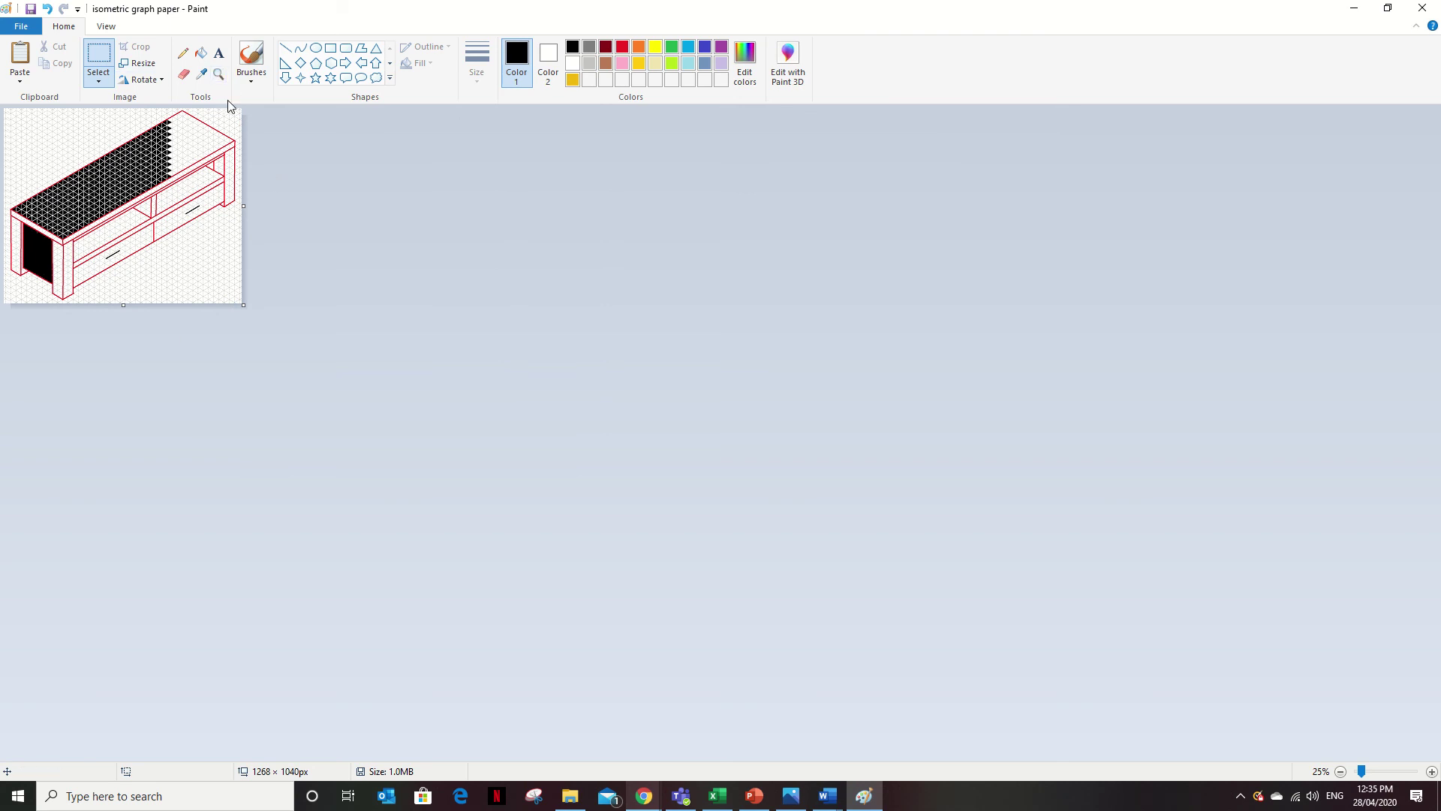
Zoom to 50% and delete a thin strip along the canvas's left edge
{"action": "left_click", "coordinate": [219, 74]}
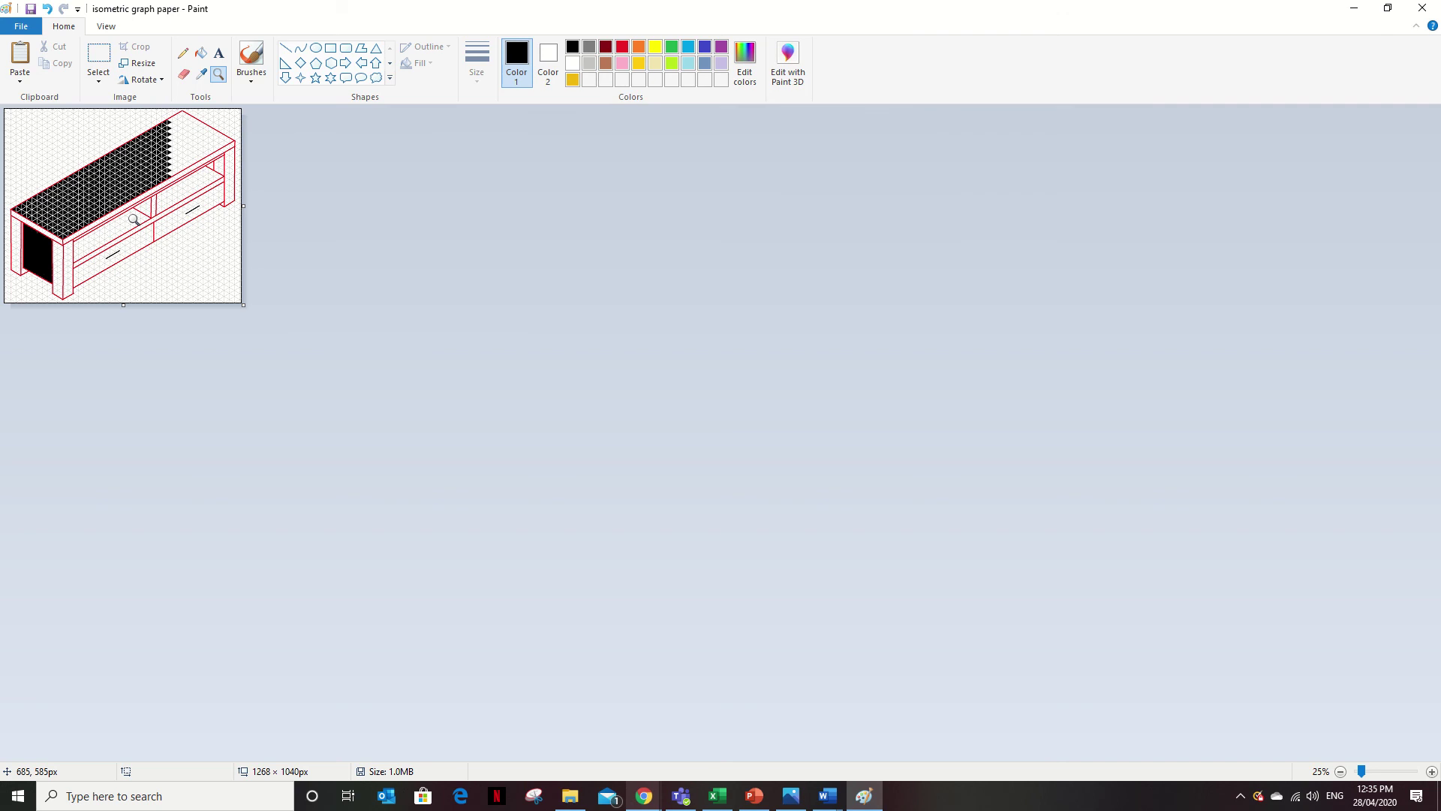
{"action": "left_click", "coordinate": [134, 219]}
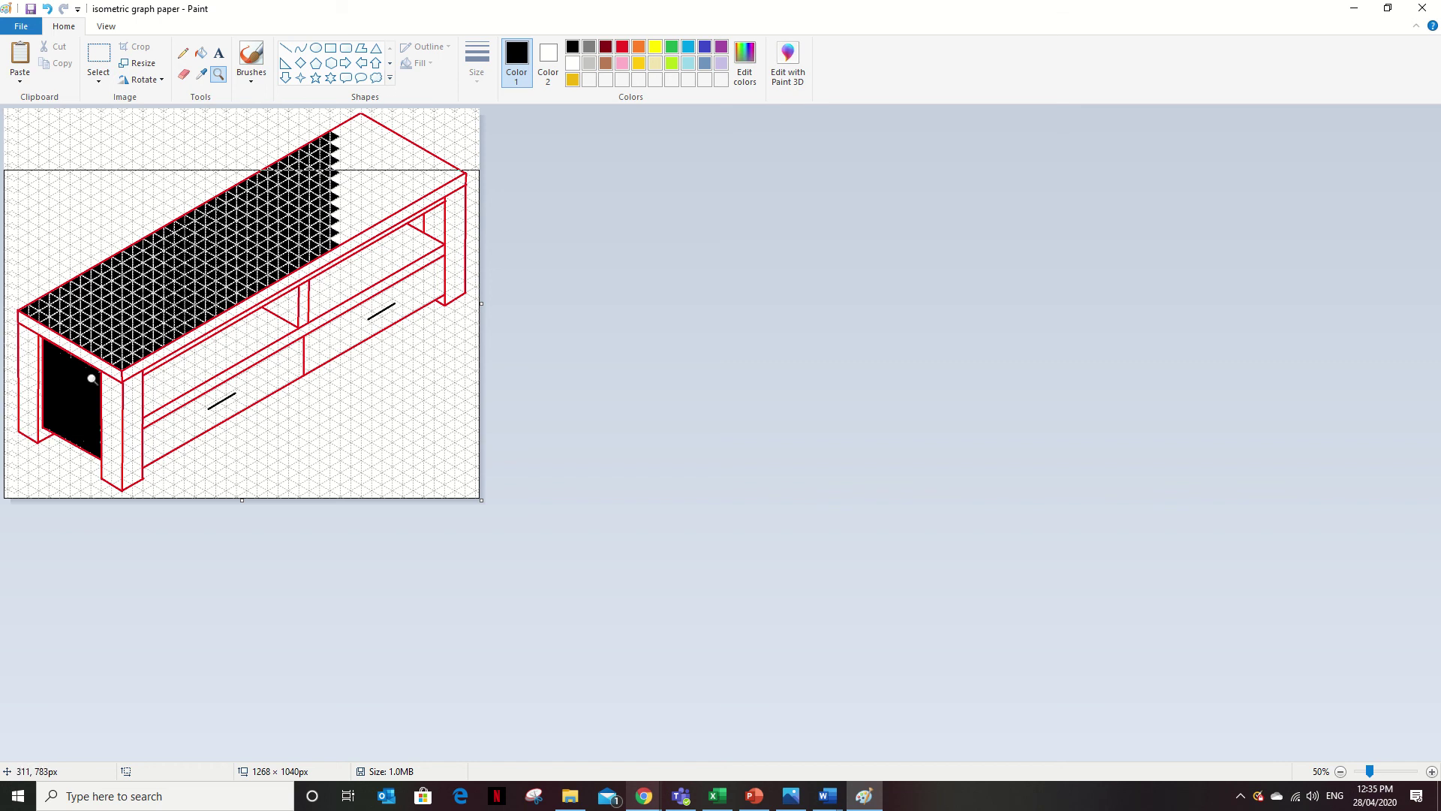
{"action": "left_click", "coordinate": [100, 60]}
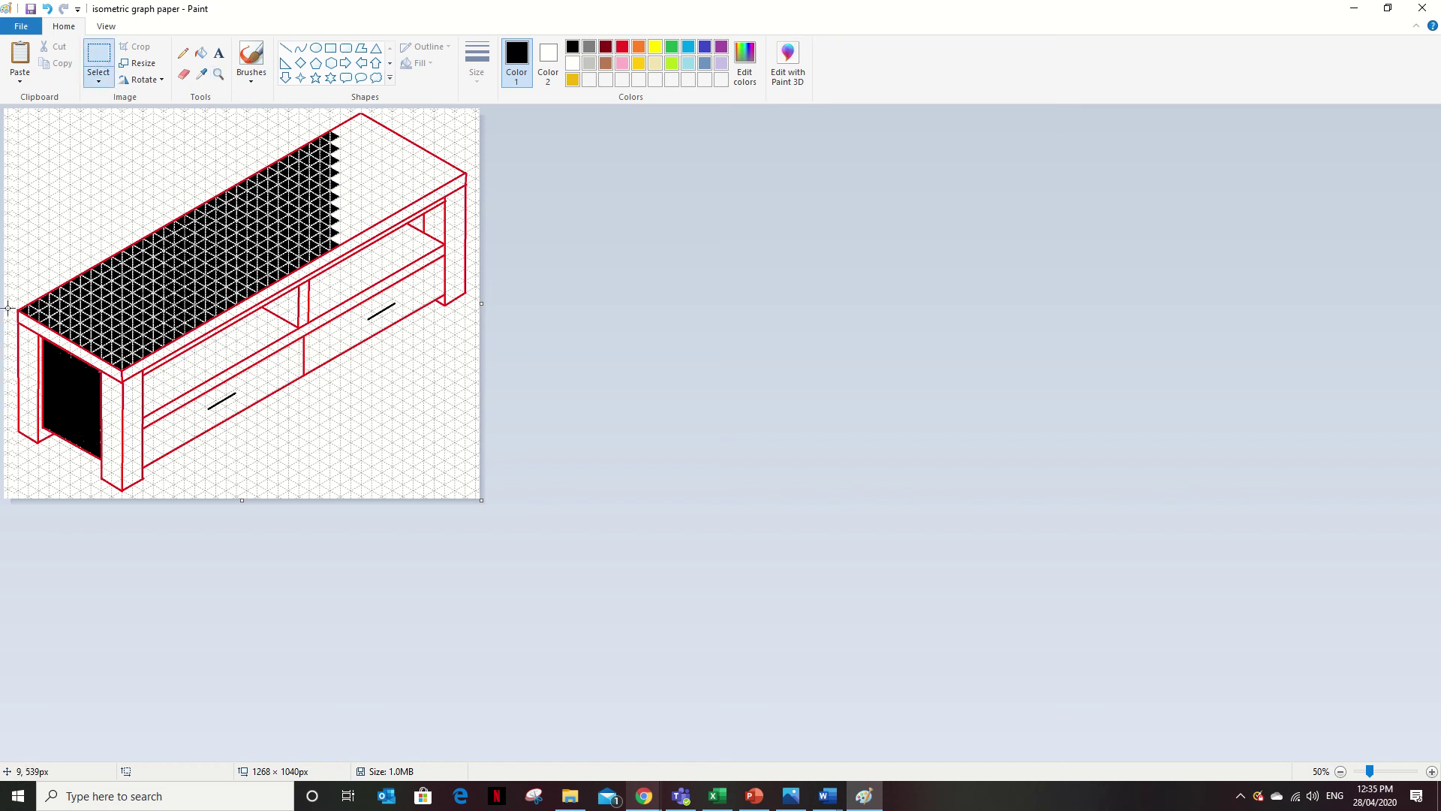
{"action": "left_click_drag", "start_coordinate": [16, 302], "coordinate": [4, 493]}
{"action": "key", "text": "Delete"}
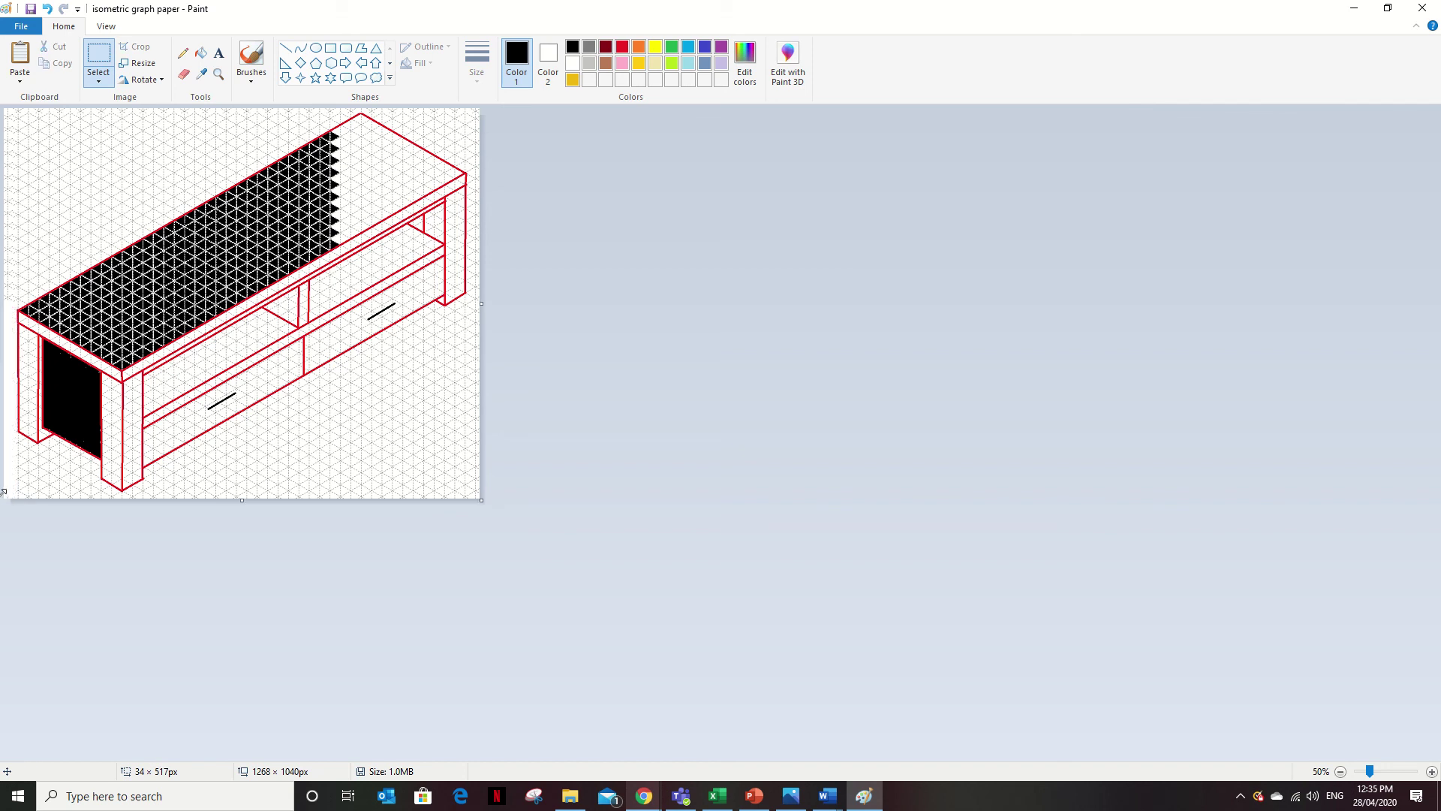
Fill the grid background around the TV unit with light turquoise
{"action": "left_click", "coordinate": [689, 64]}
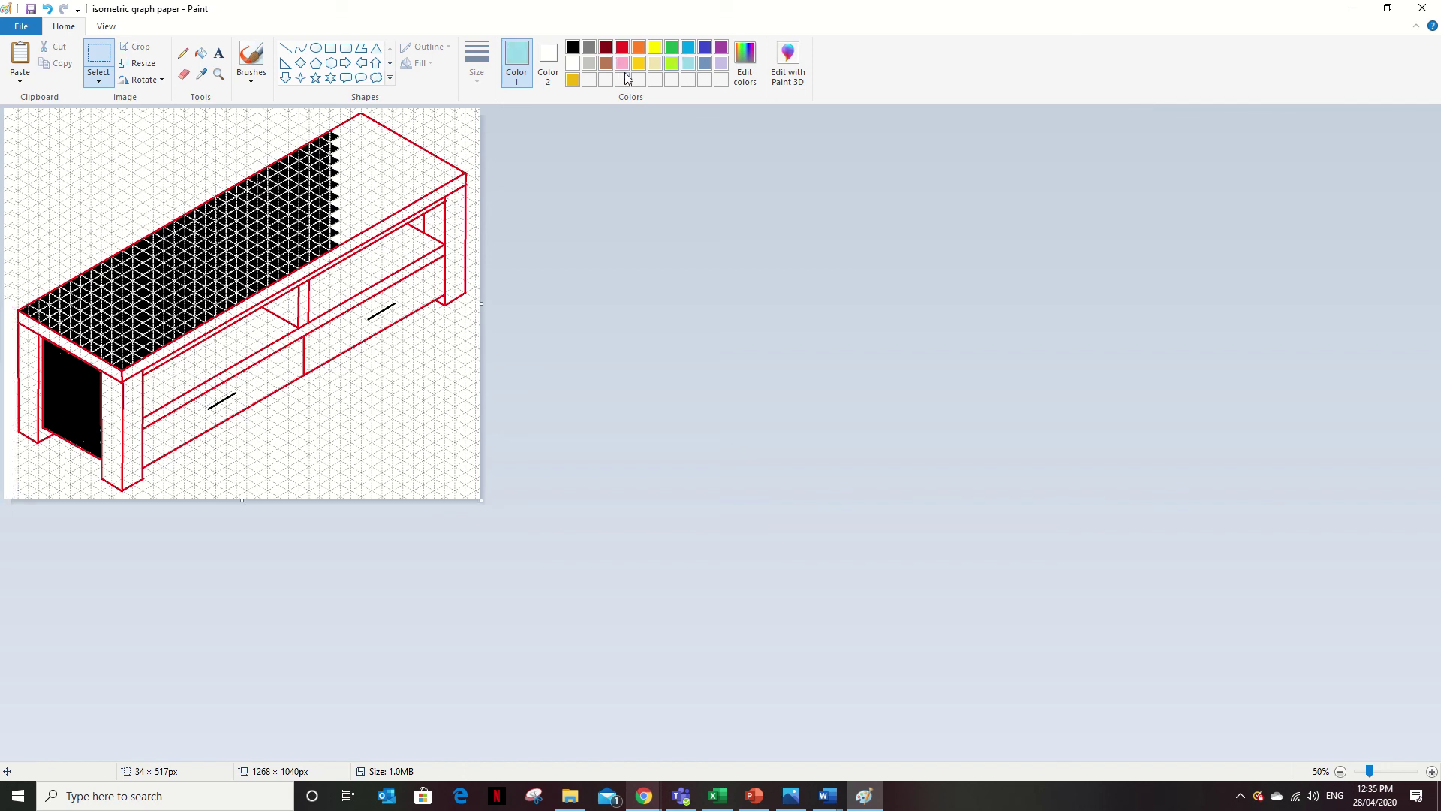
{"action": "left_click", "coordinate": [201, 53]}
{"action": "left_click", "coordinate": [16, 383]}
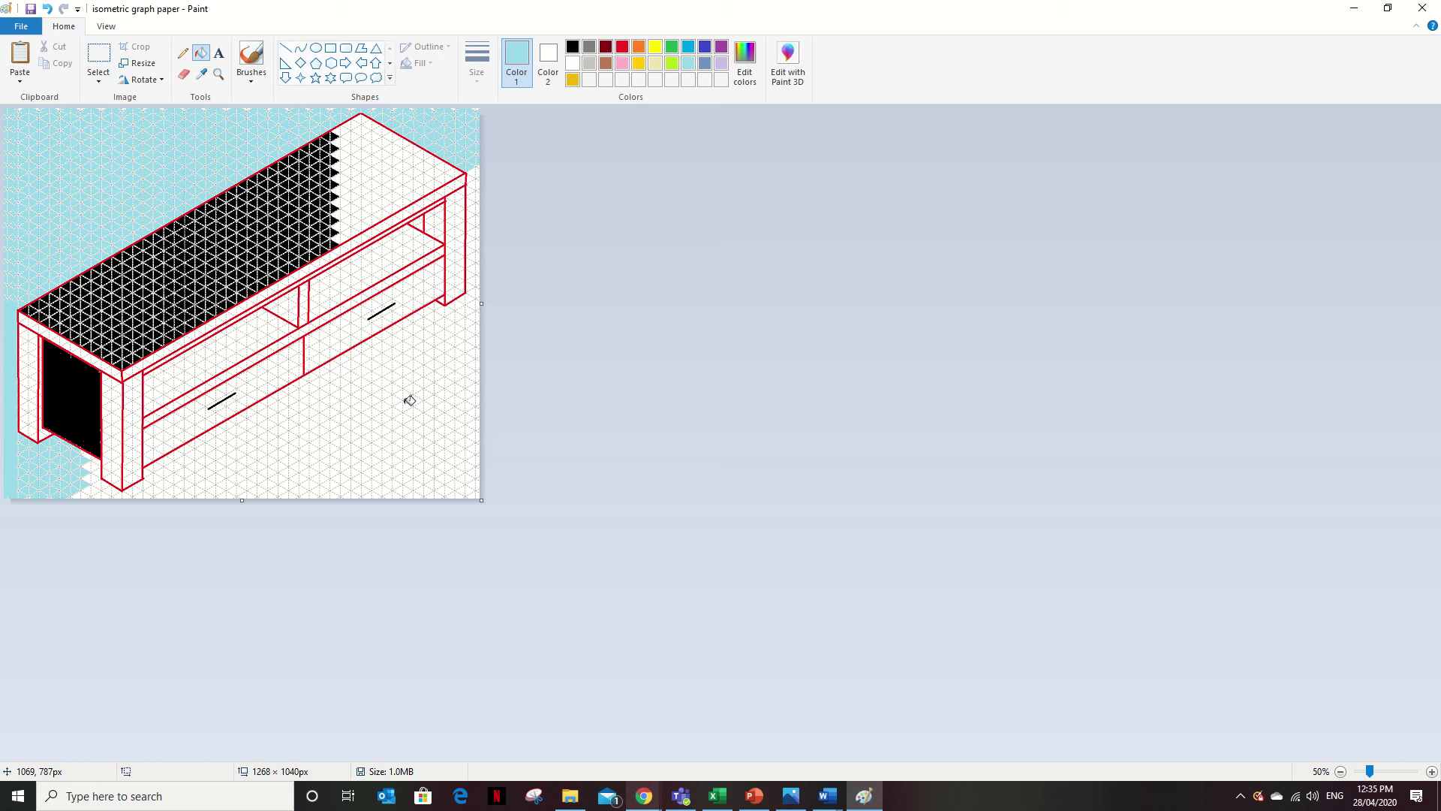
{"action": "mouse_move", "coordinate": [803, 9]}
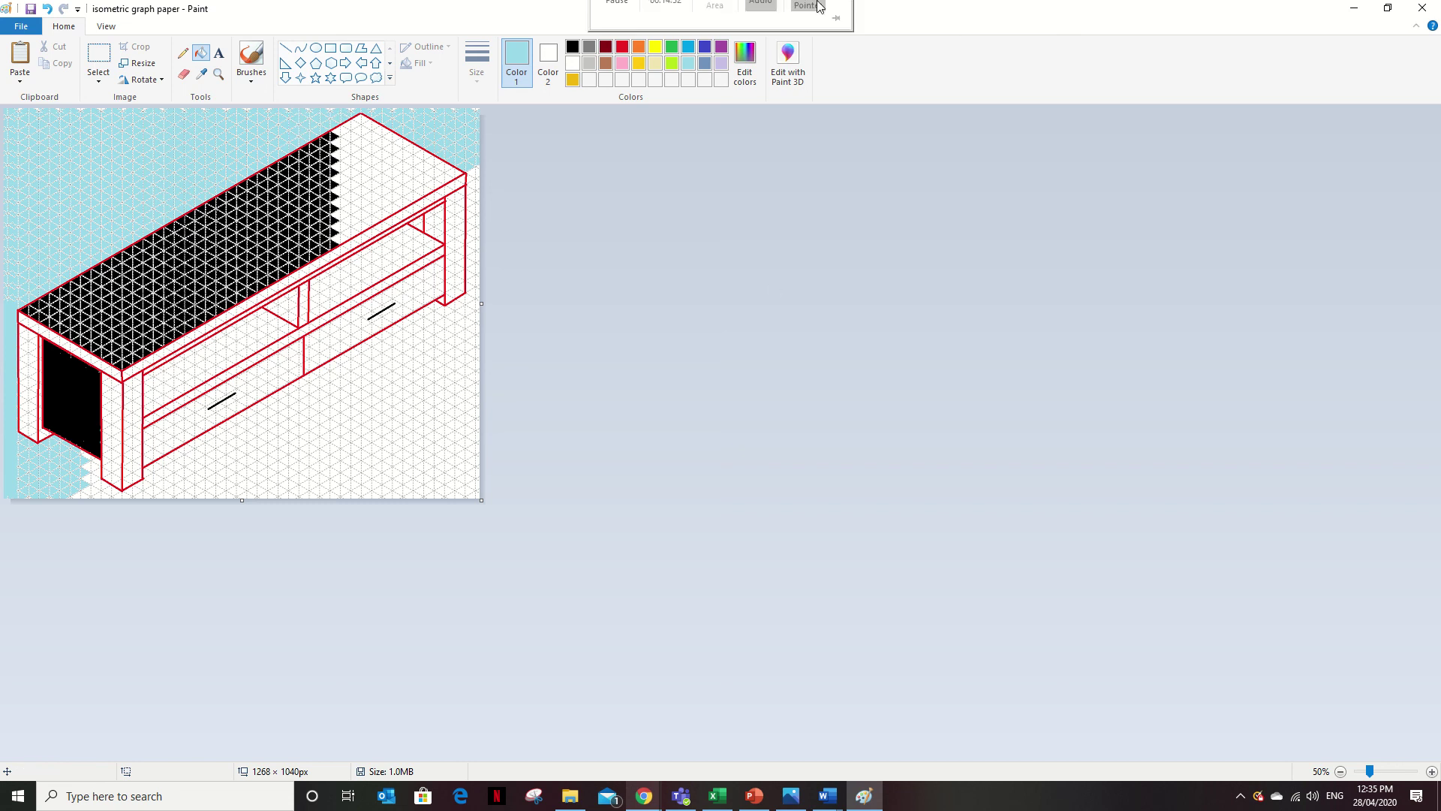